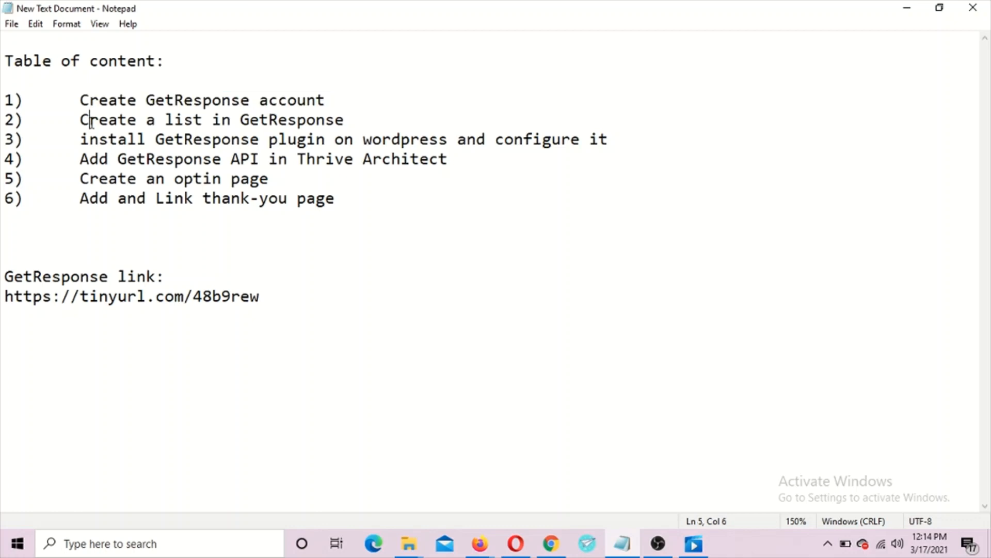
Step: Review the six table-of-contents items in the notes, from creating the GetResponse account to linking the thank-you page
double_click(192, 122)
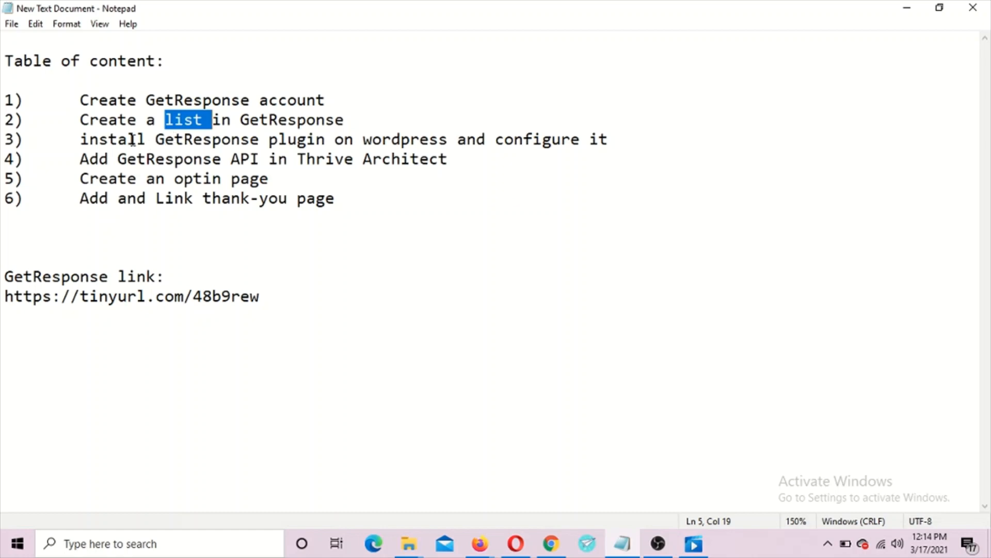
left_click_drag(133, 140, 176, 138)
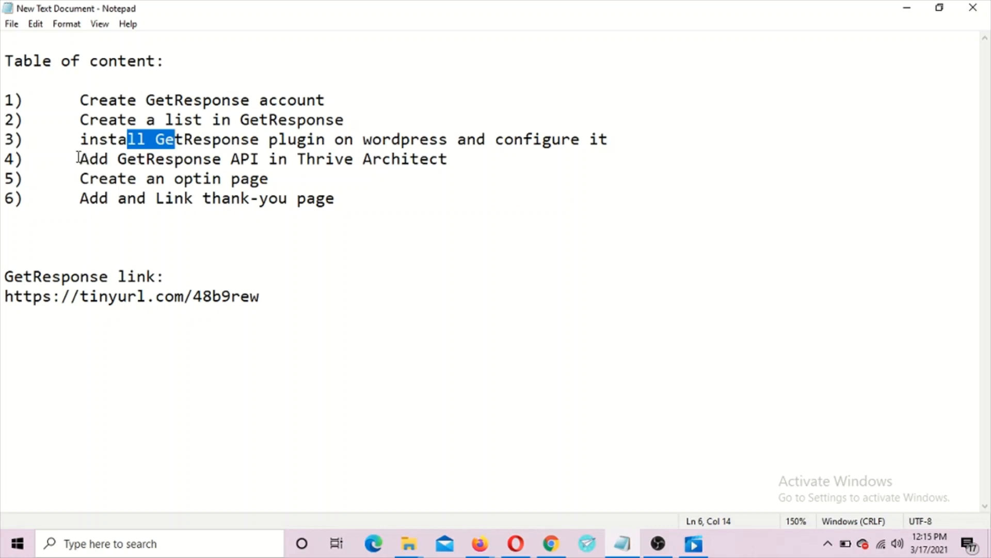
left_click_drag(79, 156, 252, 159)
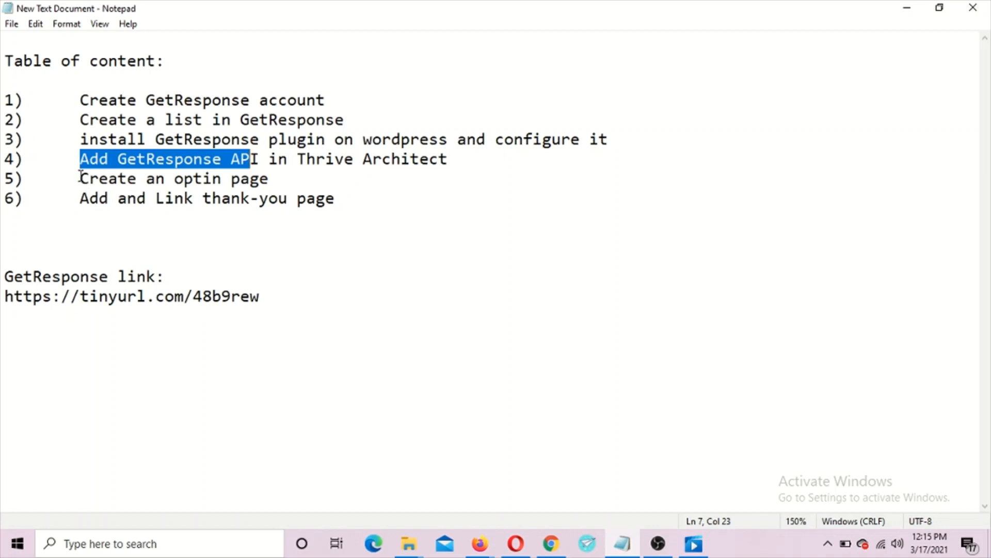
double_click(80, 177)
left_click_drag(81, 177, 101, 178)
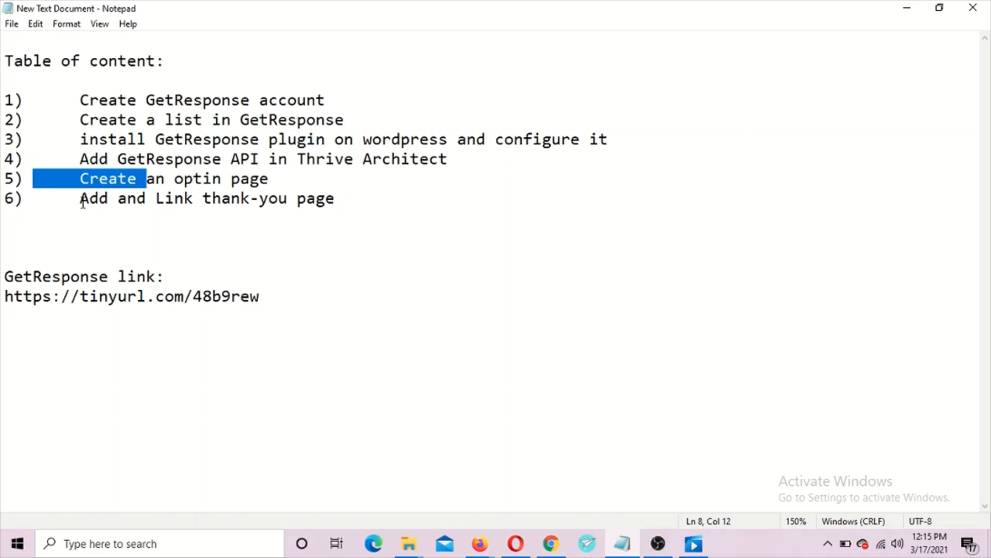
double_click(155, 198)
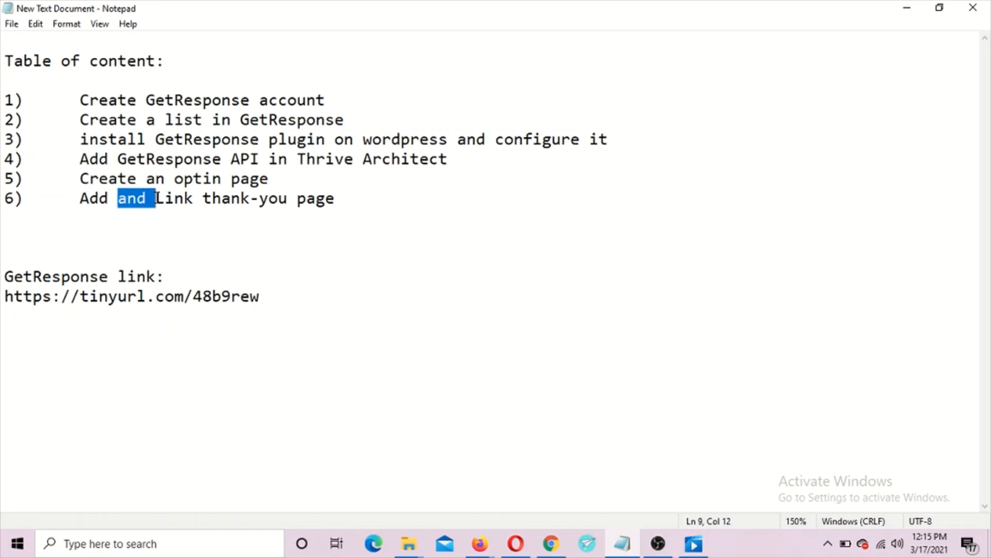
left_click(330, 98)
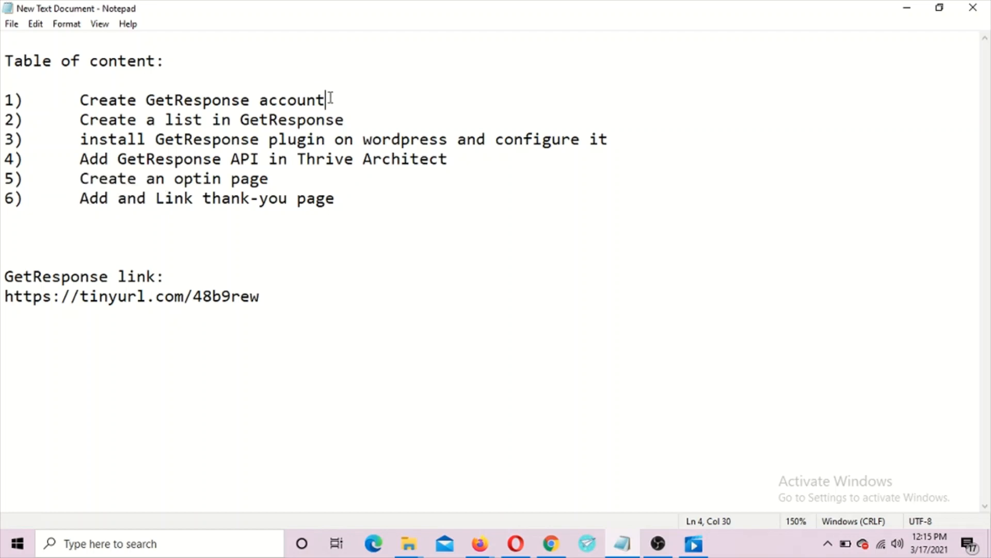
left_click_drag(330, 99, 103, 107)
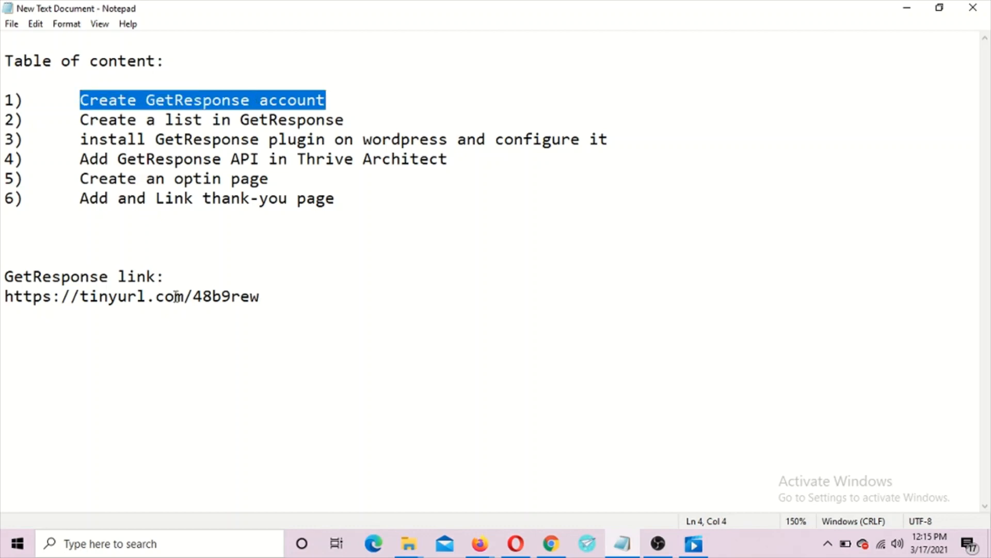
left_click(264, 296)
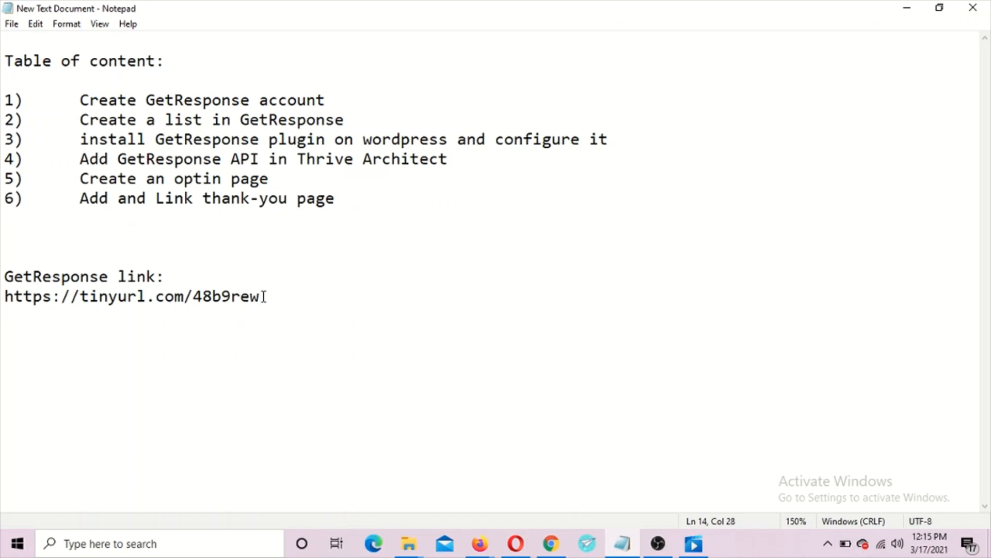
left_click_drag(264, 296, 2, 303)
key("ctrl+c")
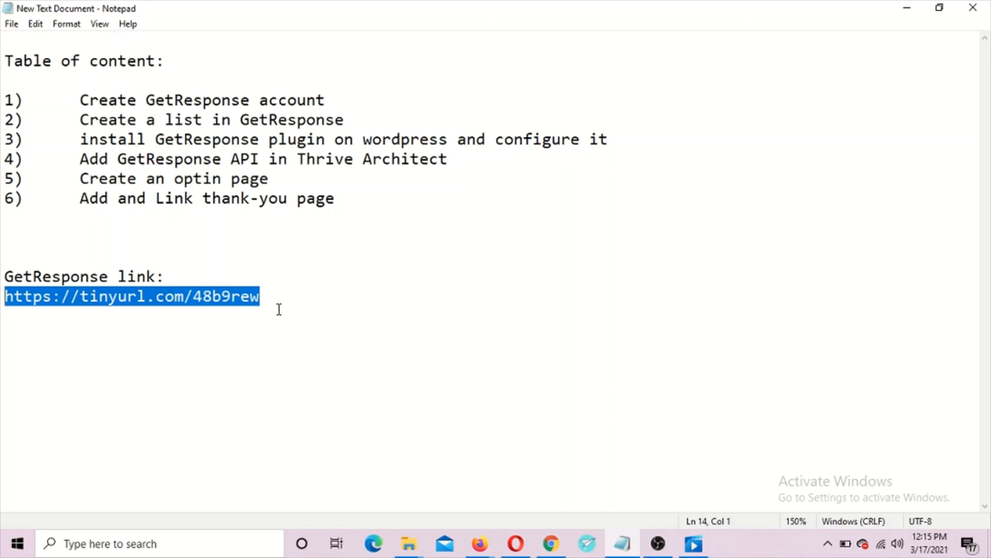
left_click(551, 543)
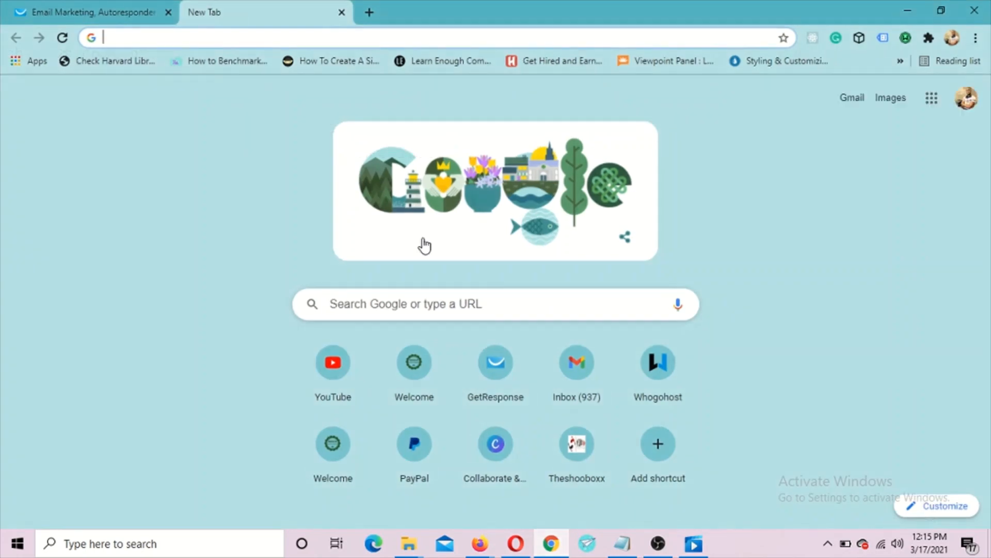
key("ctrl+v")
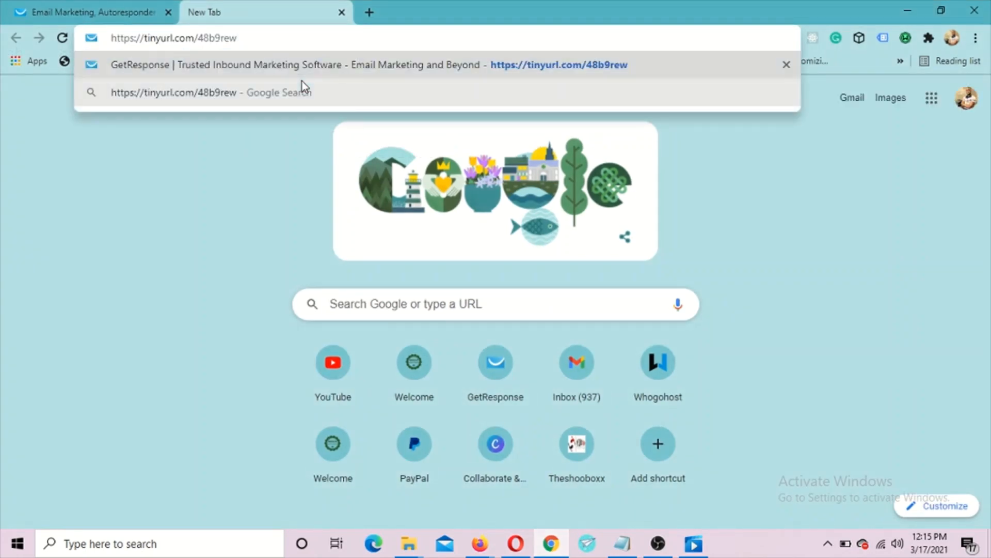
key("Return")
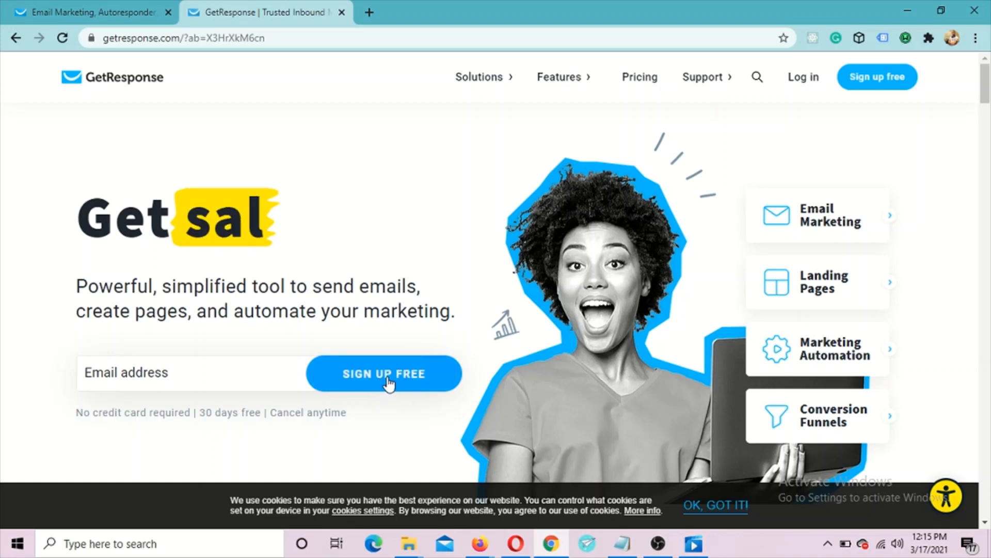
Step: Open GetResponse's free sign-up form and switch to Firefox to view the account activation email
left_click(870, 84)
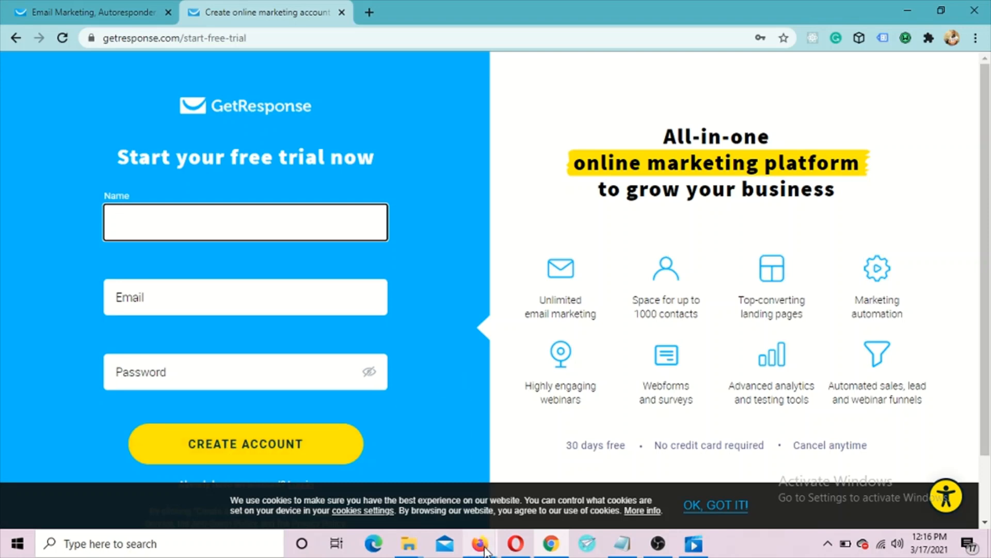
mouse_move(485, 548)
left_click(398, 460)
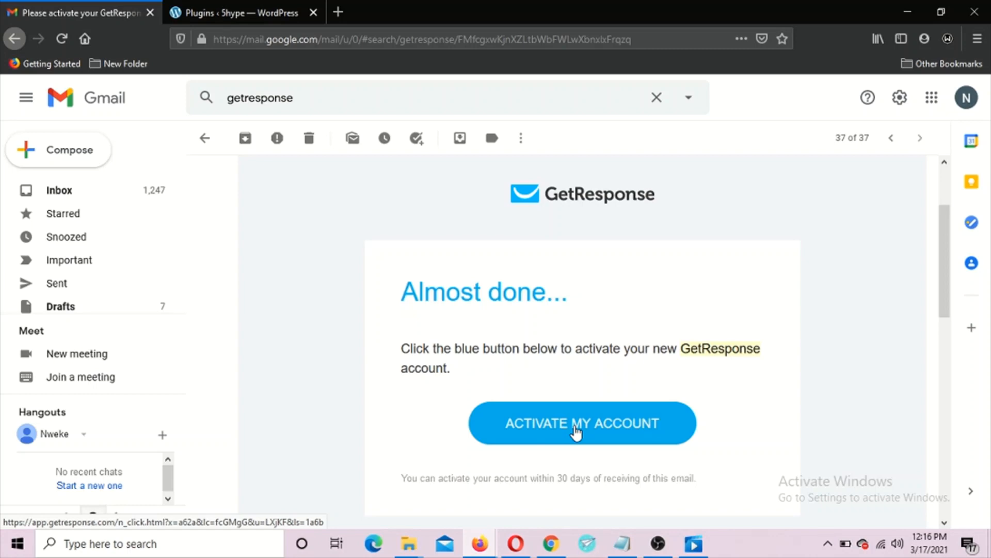
Step: Switch back to Chrome and open the dashboard of the logged-in GetResponse account
left_click(551, 543)
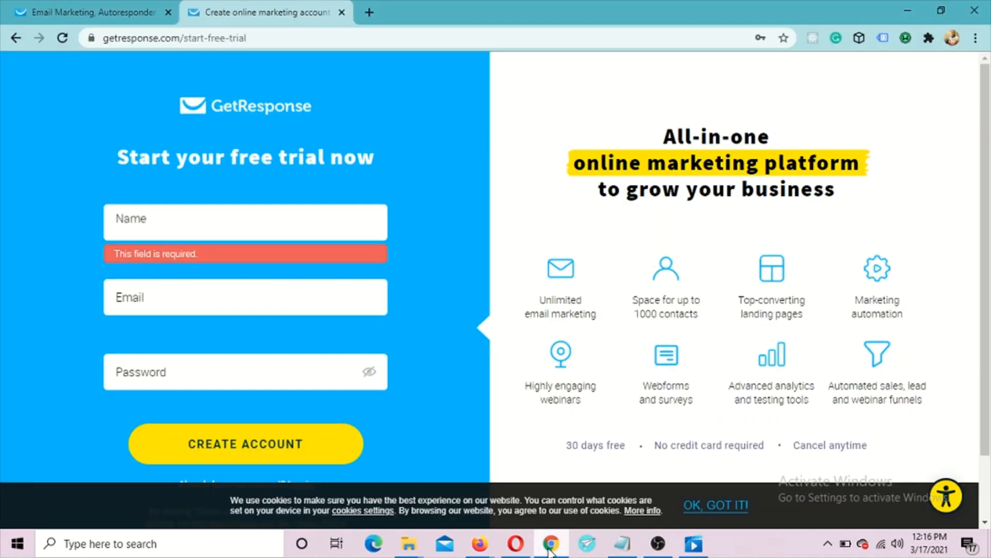
left_click(120, 6)
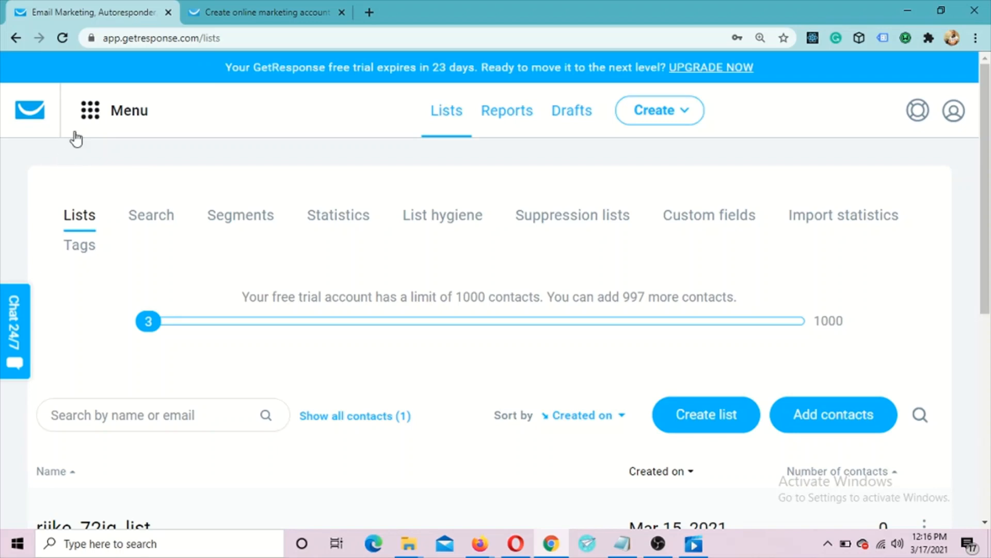
left_click(41, 117)
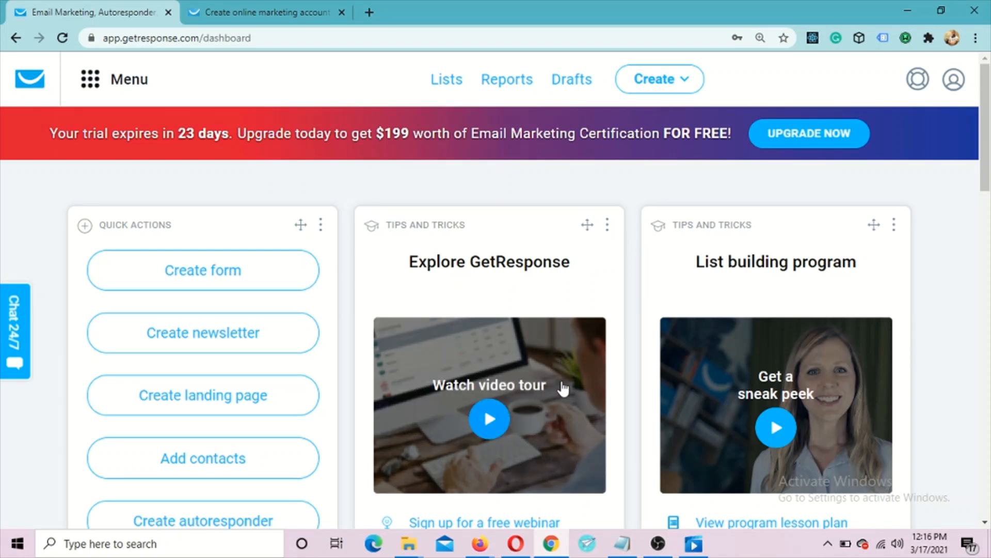
Step: Check the "Create a list in GetResponse" item in the Notepad notes and return to Chrome
left_click(622, 542)
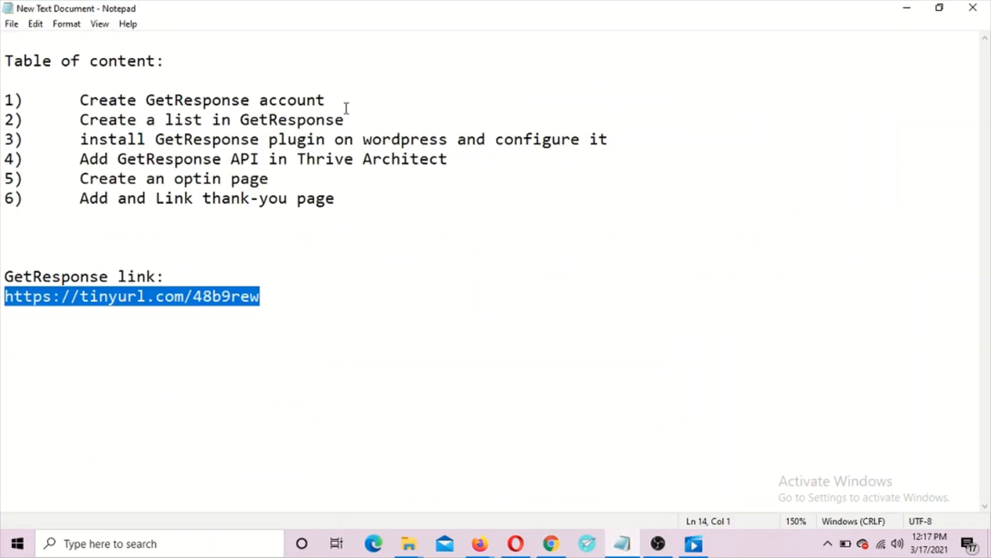
left_click_drag(347, 120, 111, 129)
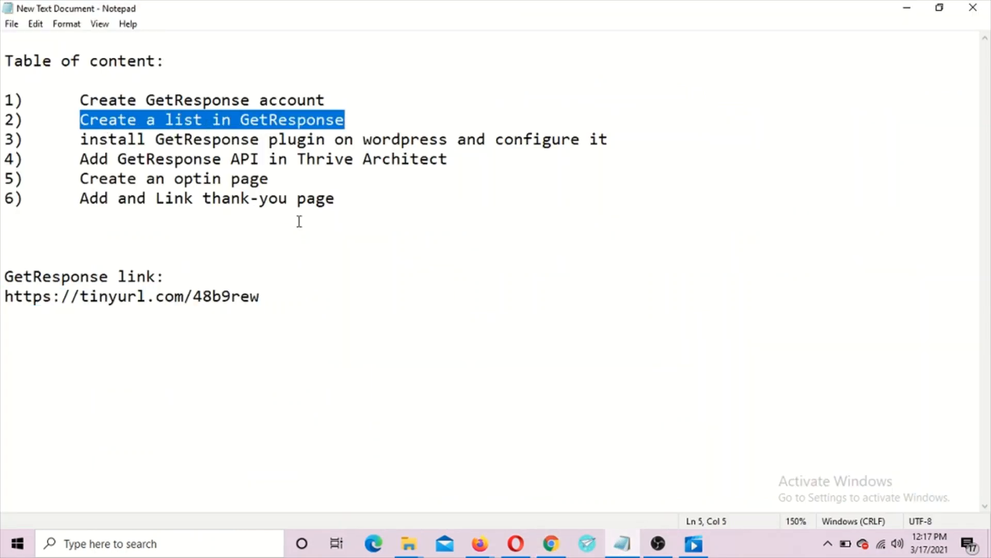
left_click(550, 543)
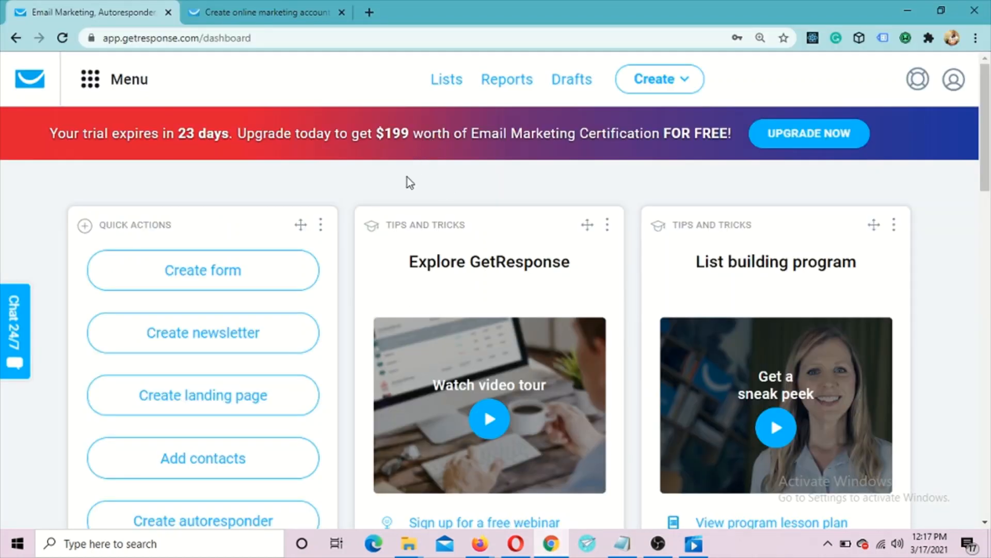
Step: Open the contact lists page and start creating a new list
left_click(445, 82)
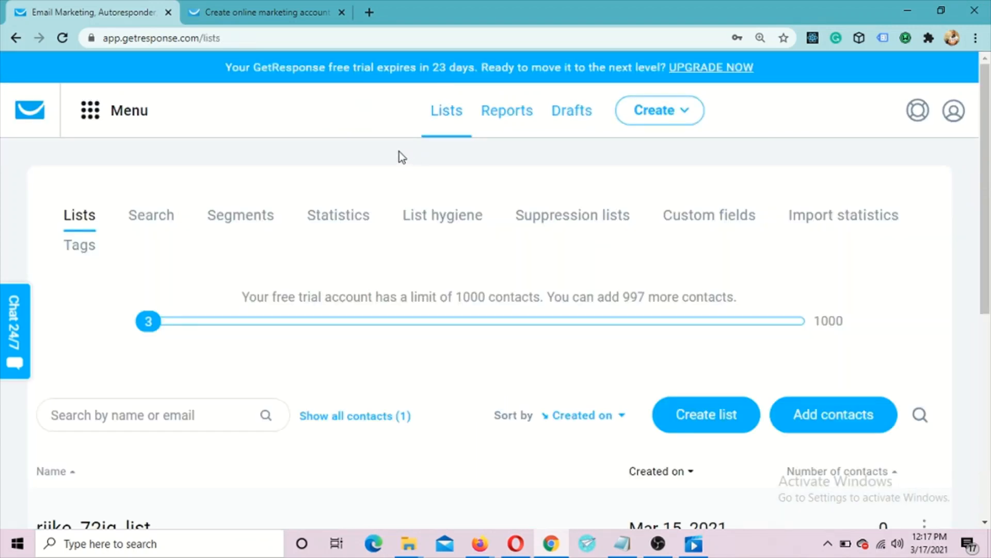
left_click(695, 421)
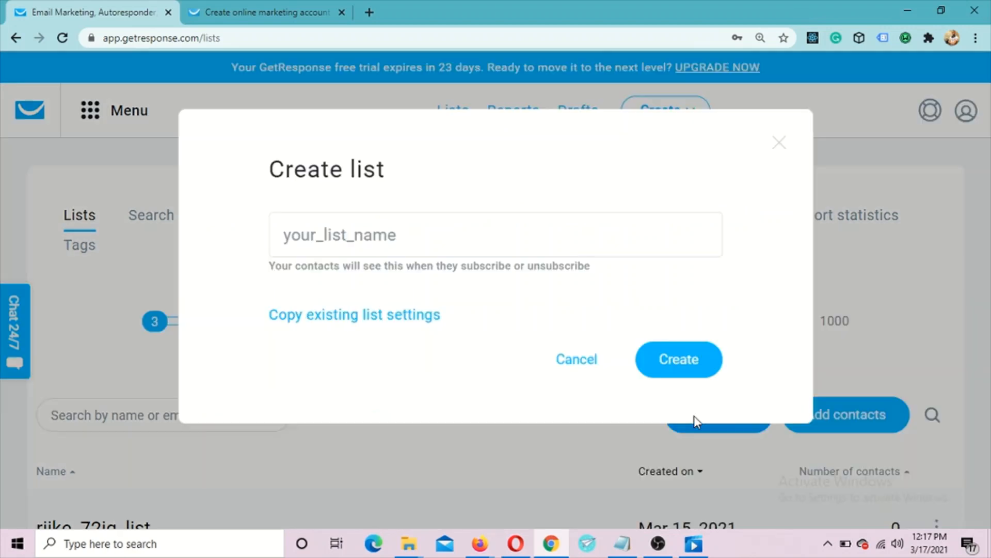
left_click(570, 234)
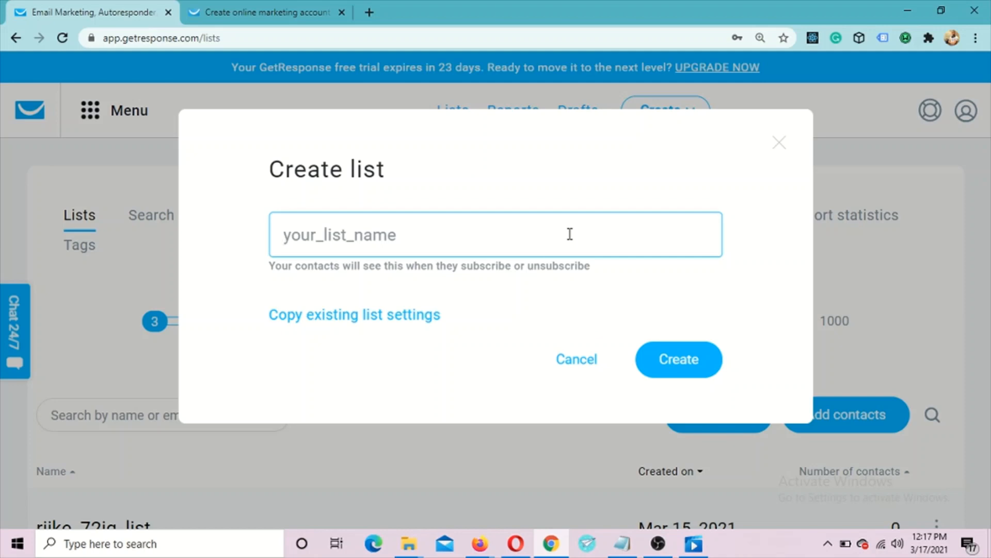
type("ww.w")
key("BackSpace")
key("BackSpace")
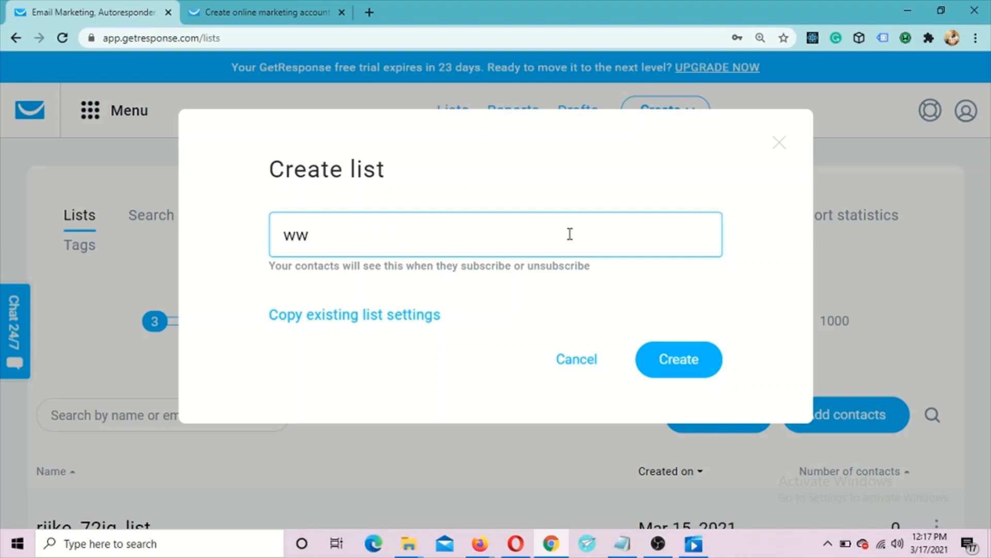
type("w.exampl")
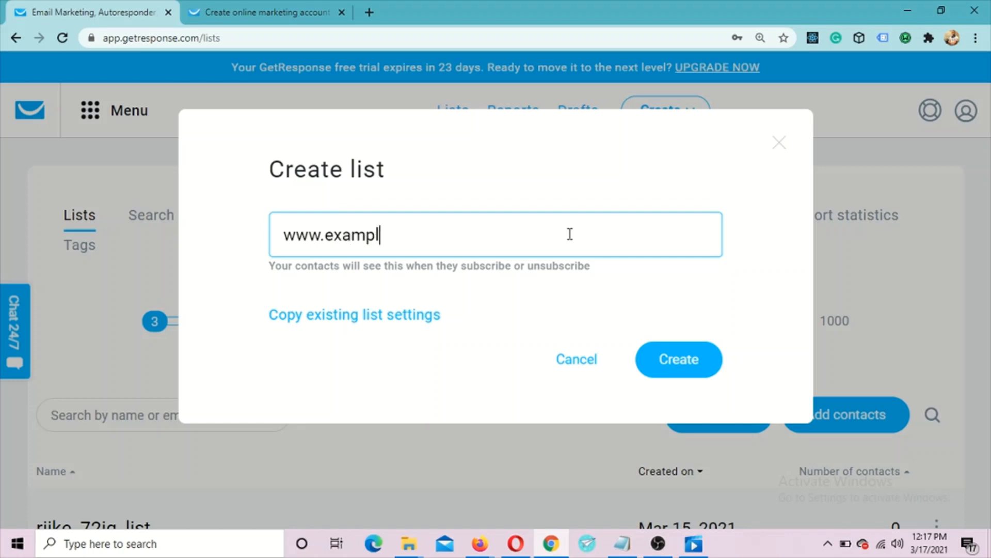
type("e.com")
left_click_drag(462, 239, 272, 242)
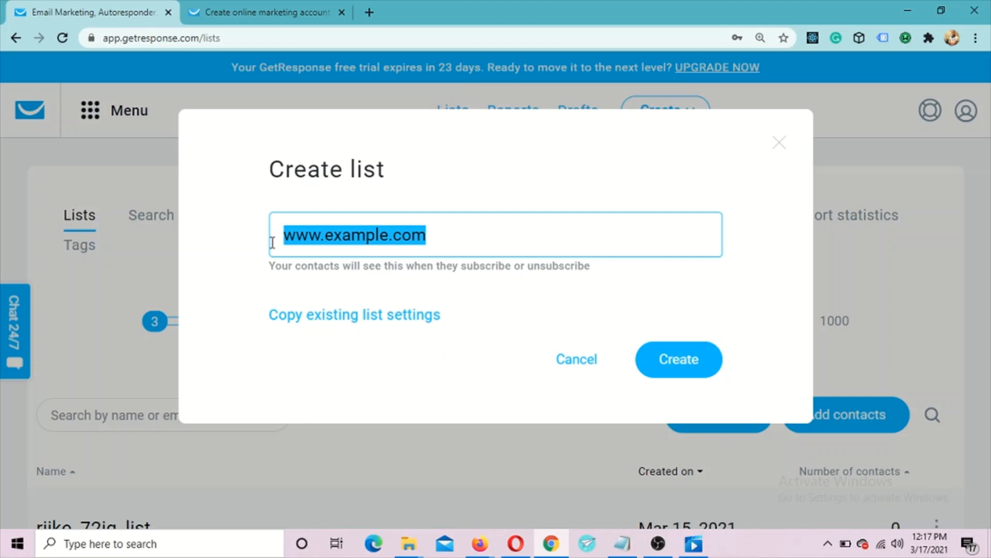
key("BackSpace")
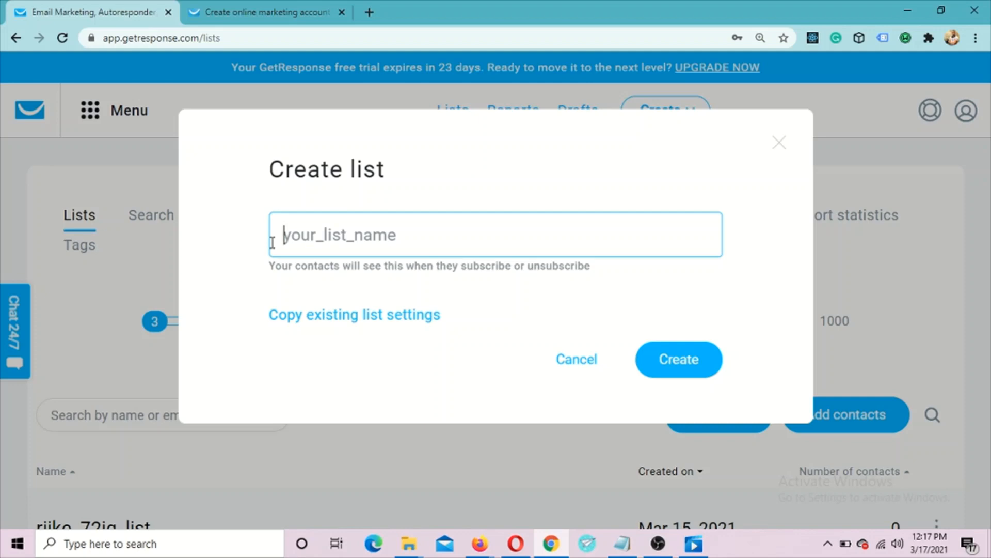
Step: Name the new list canada_travel_list and try to create it
type("c")
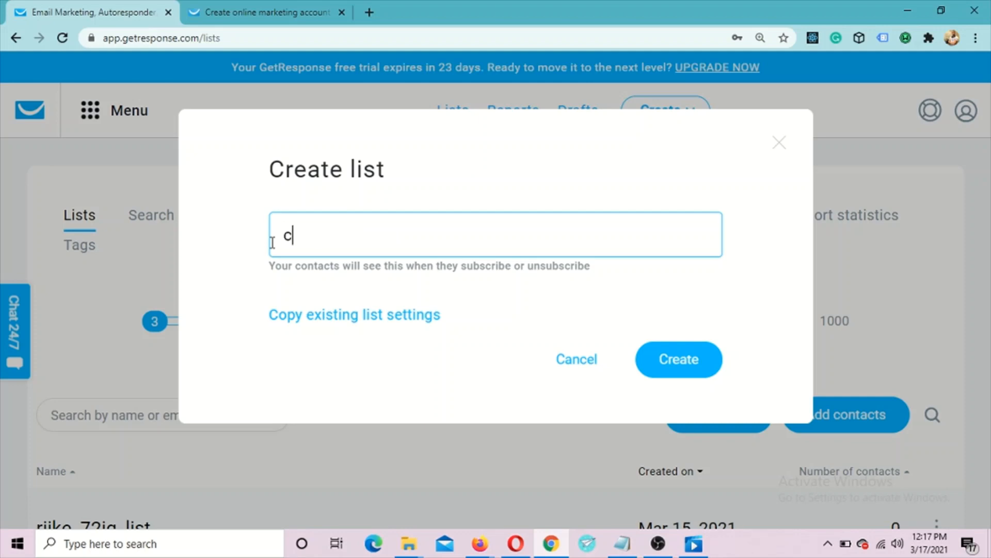
type("anada_tra")
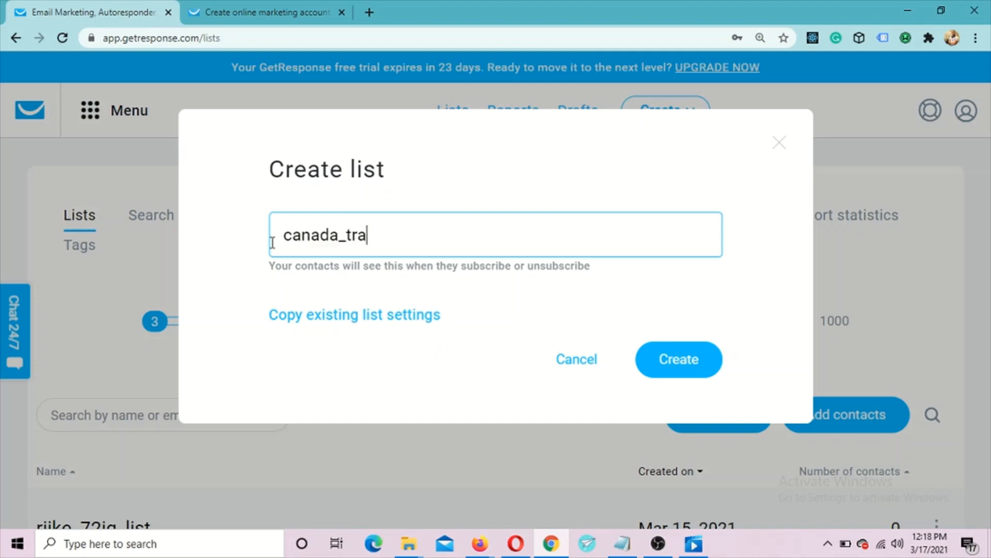
type("vel_list")
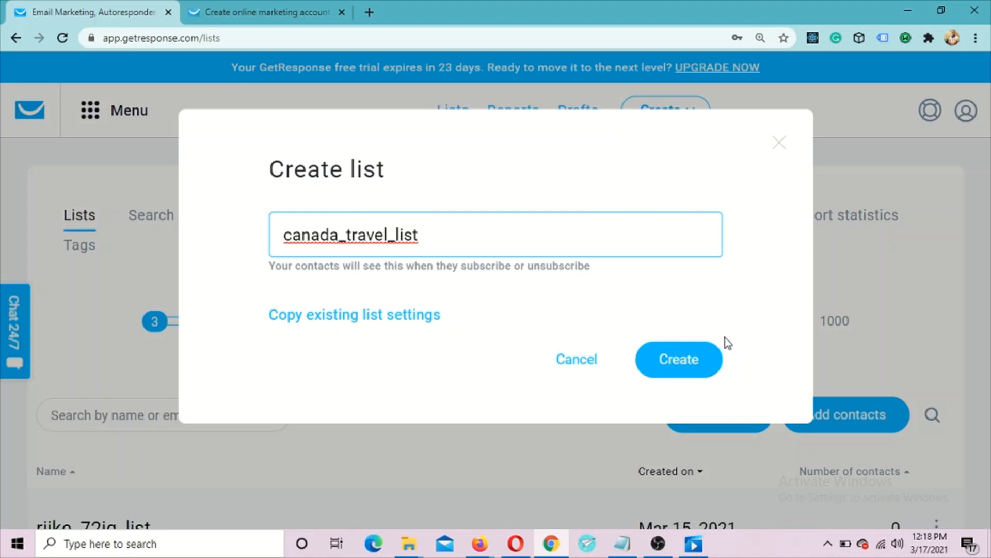
left_click(677, 363)
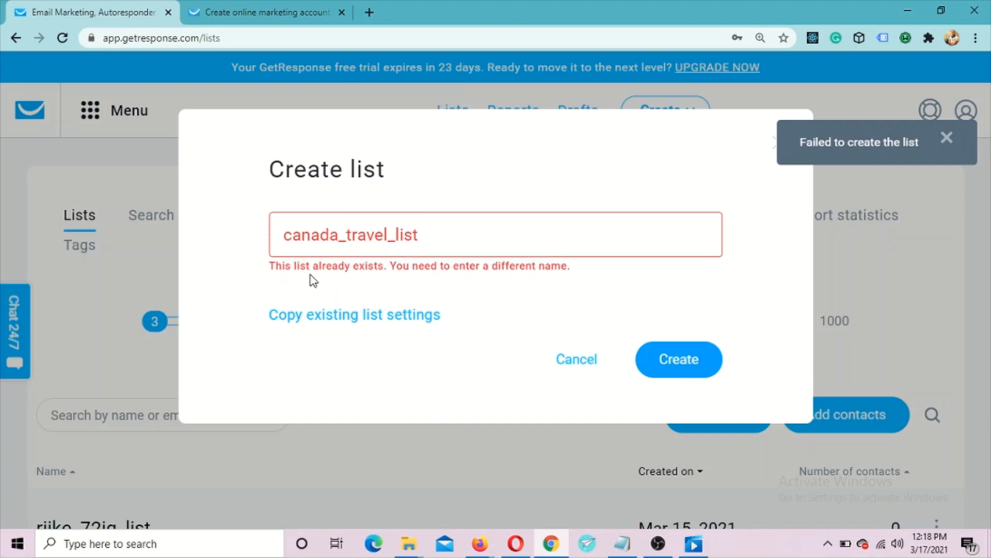
Step: Change the list name to canada_travel_list2 and create the list
left_click(422, 236)
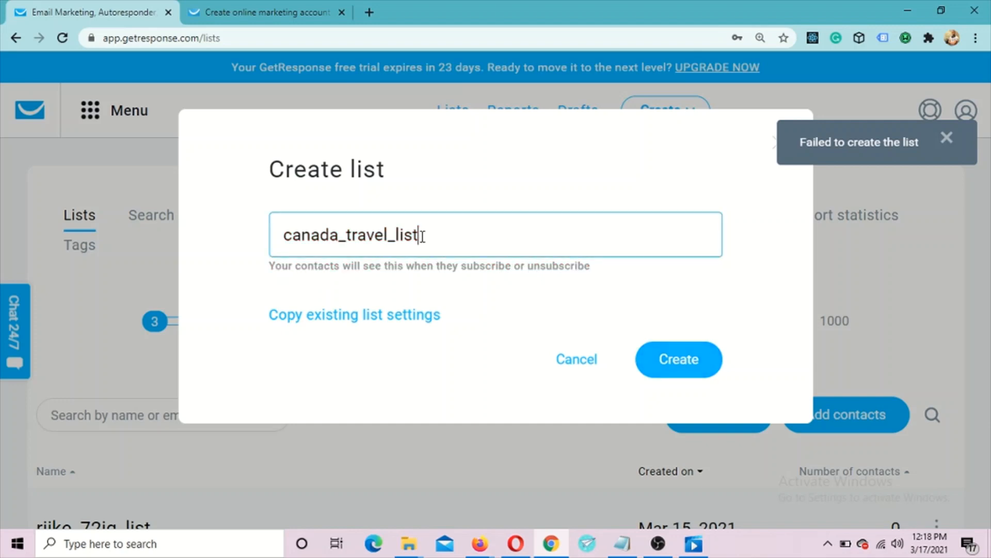
type("2")
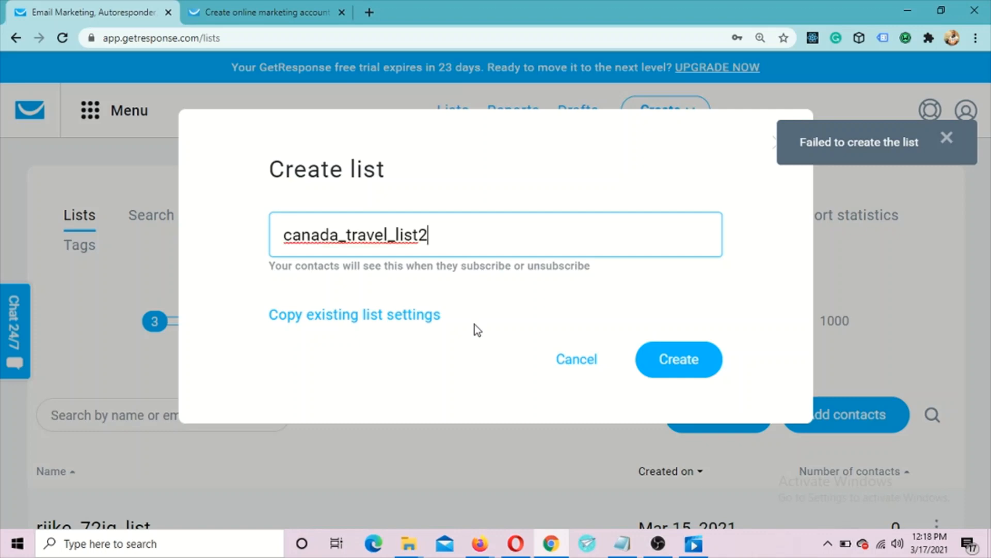
left_click(673, 368)
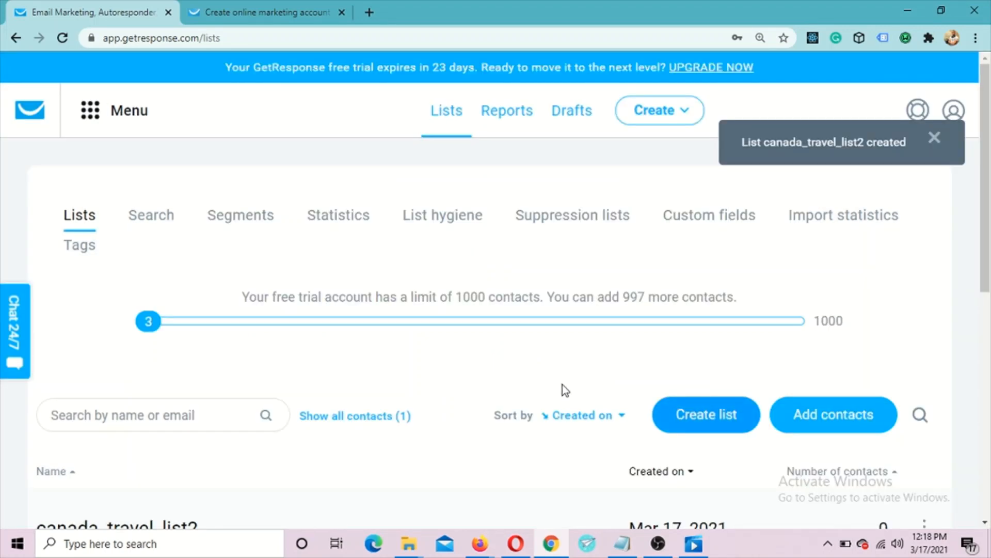
scroll(562, 384, "down", 1)
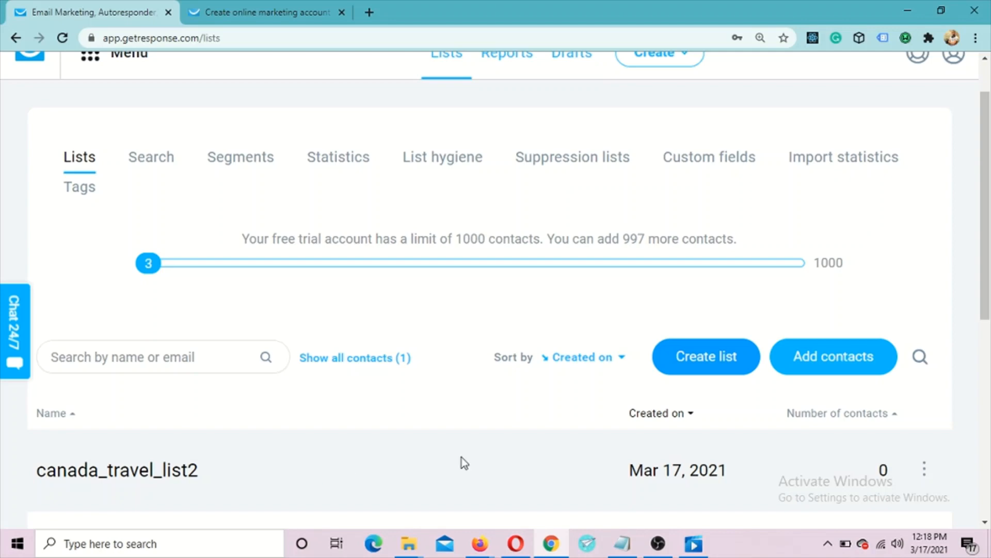
Step: Check the "install GetResponse plugin on wordpress and configure it" item in the Notepad notes
left_click(622, 544)
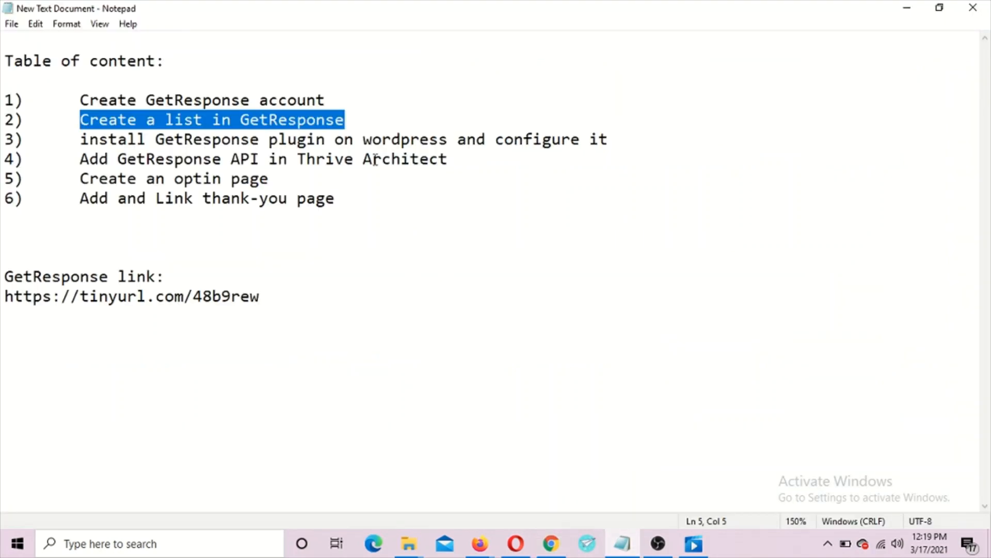
left_click(363, 126)
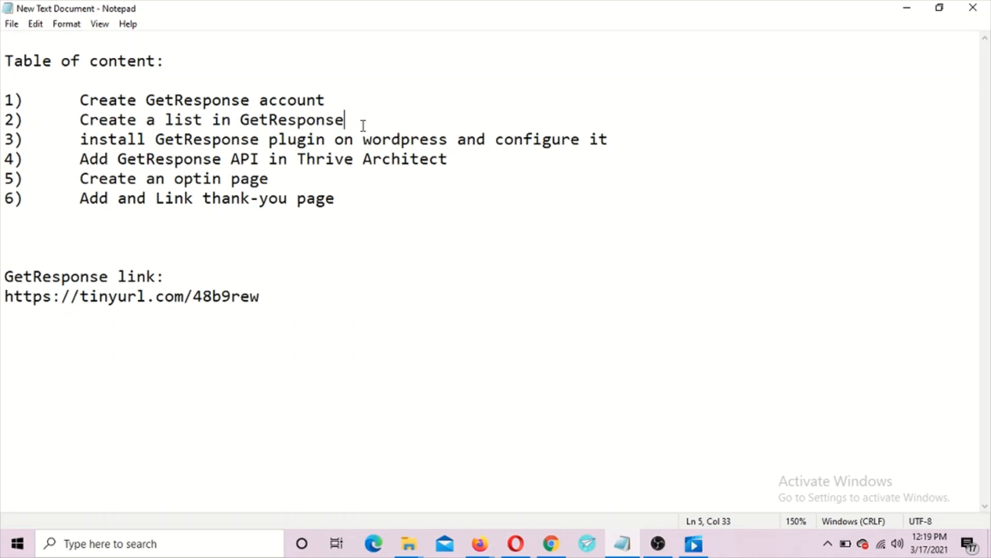
left_click(658, 543)
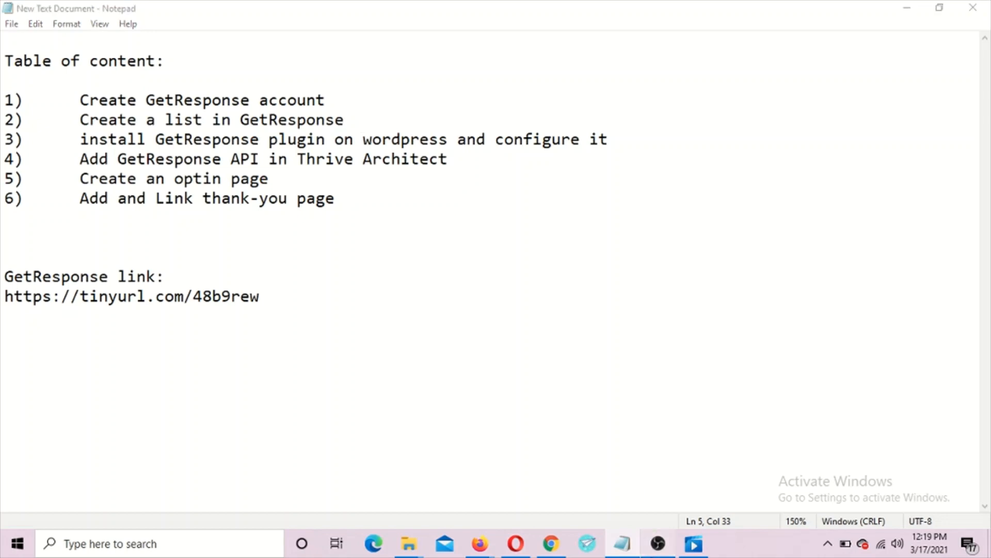
left_click(883, 431)
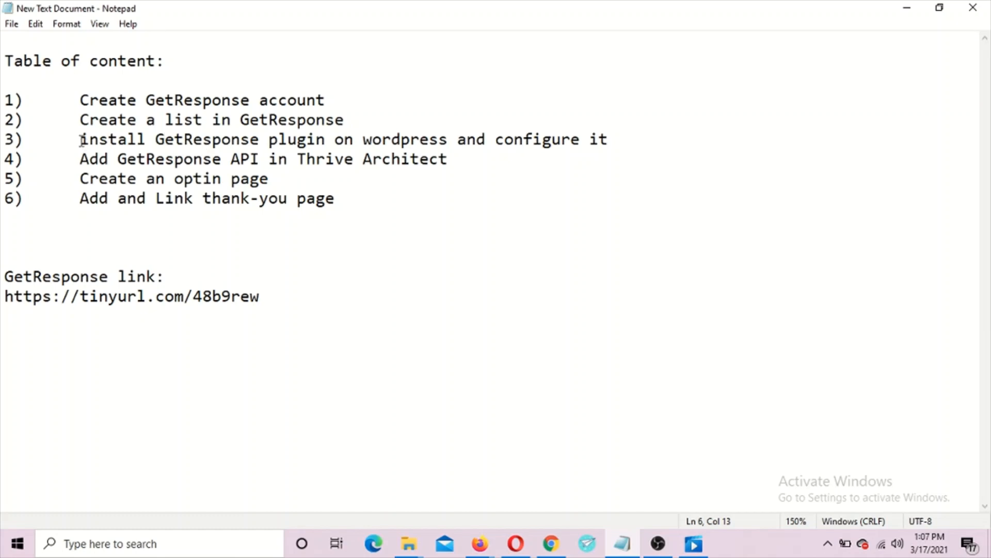
left_click_drag(82, 140, 611, 141)
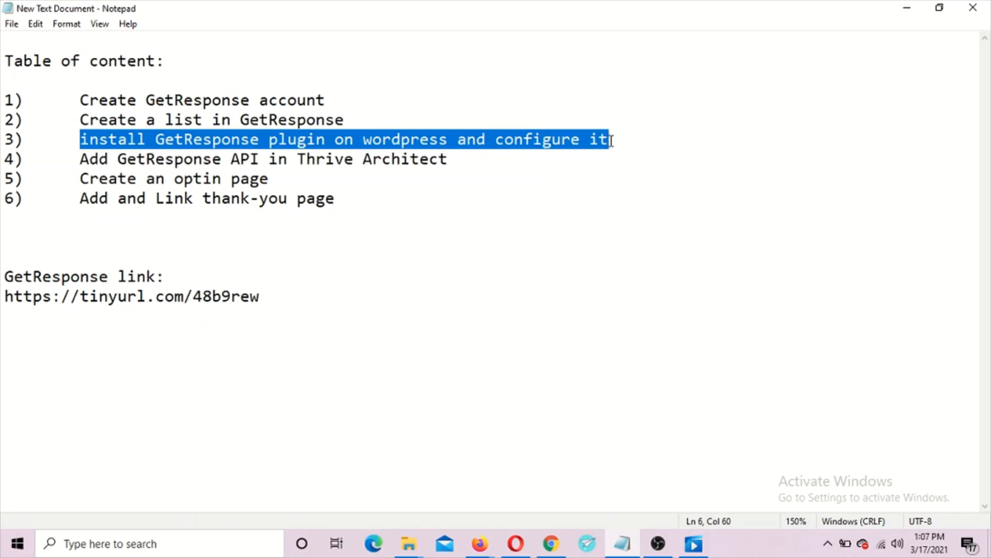
left_click(611, 141)
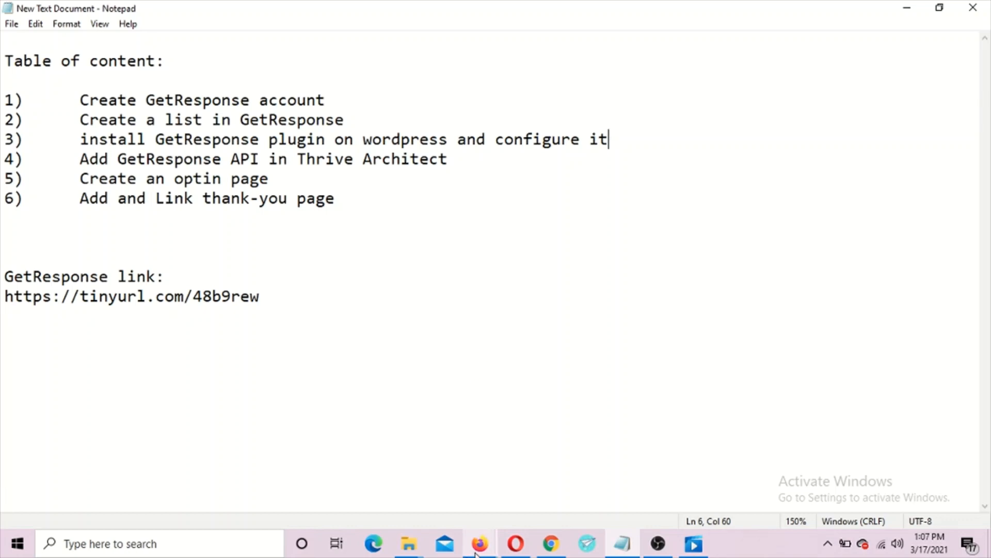
Step: Switch to the WordPress dashboard in Firefox and point out the /wp-admin part of its address
mouse_move(477, 550)
left_click(541, 495)
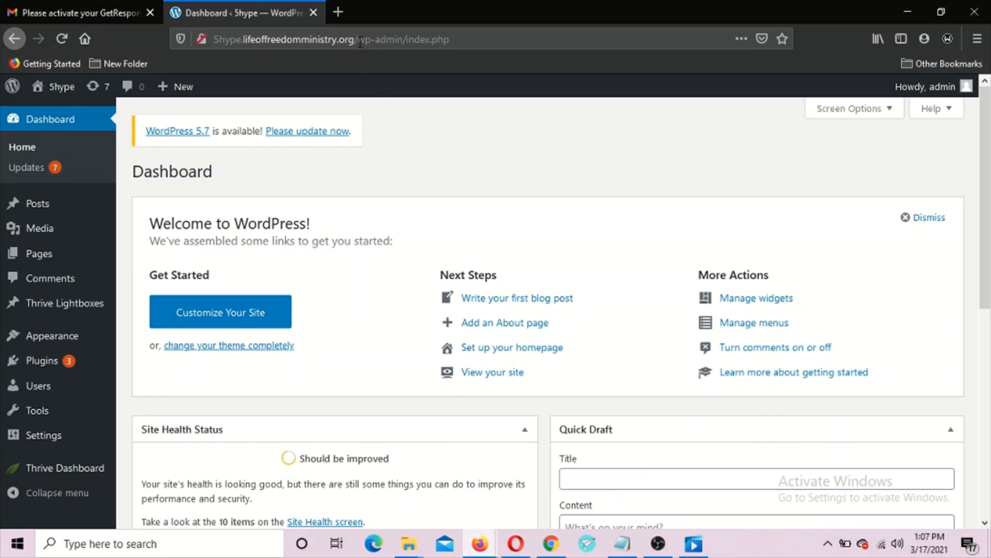
left_click_drag(356, 41, 403, 44)
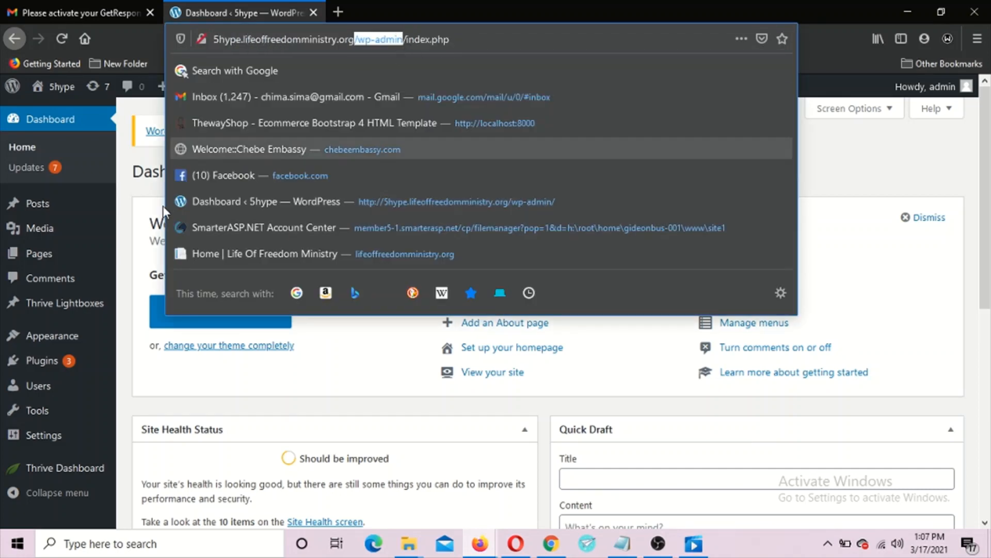
left_click(136, 176)
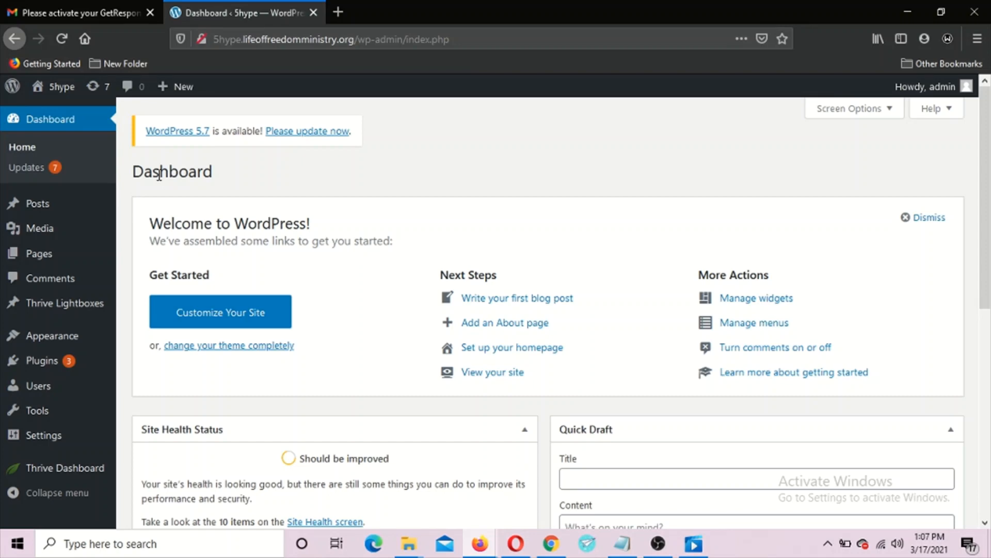
Step: Open the page for adding new plugins and search for "getresponse for wordpress"
mouse_move(66, 364)
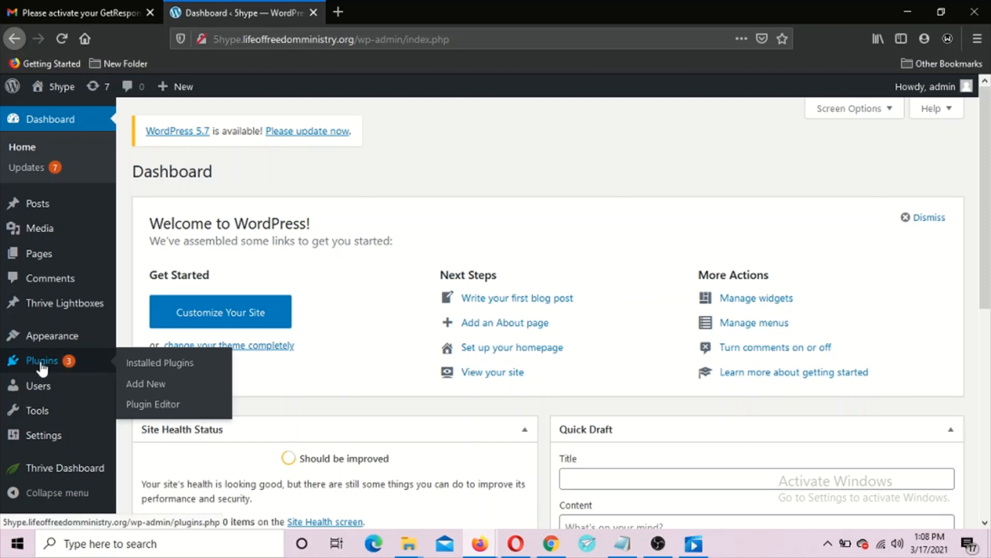
left_click(42, 361)
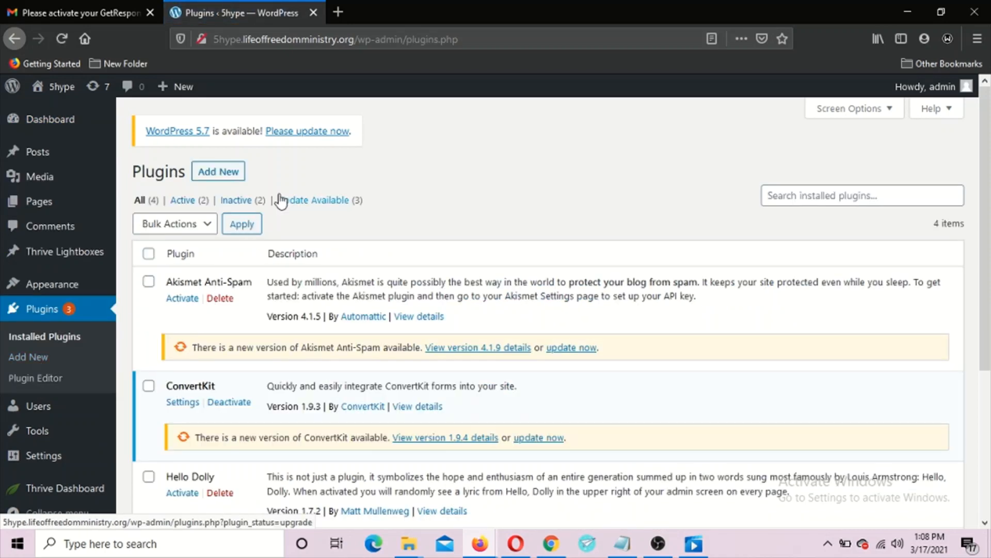
left_click(215, 177)
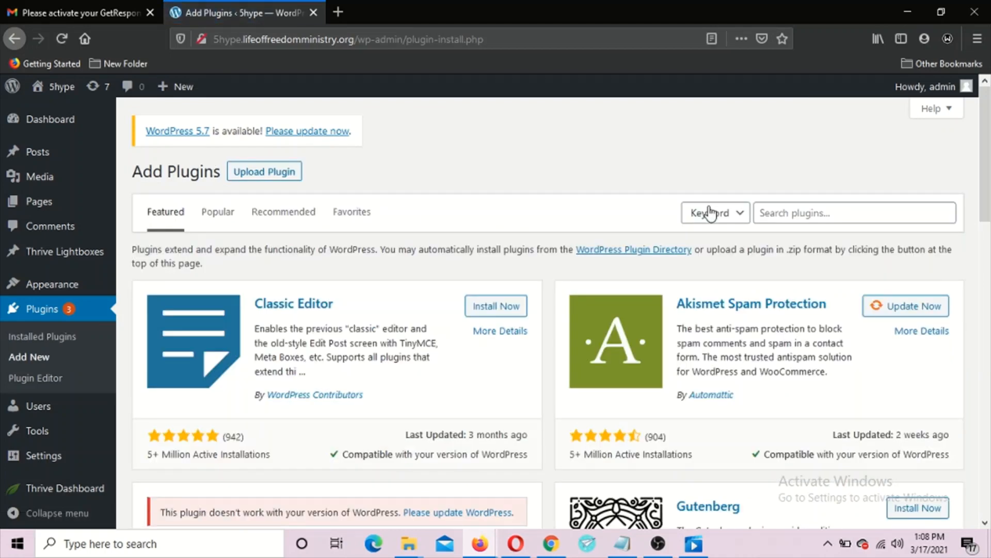
left_click(780, 213)
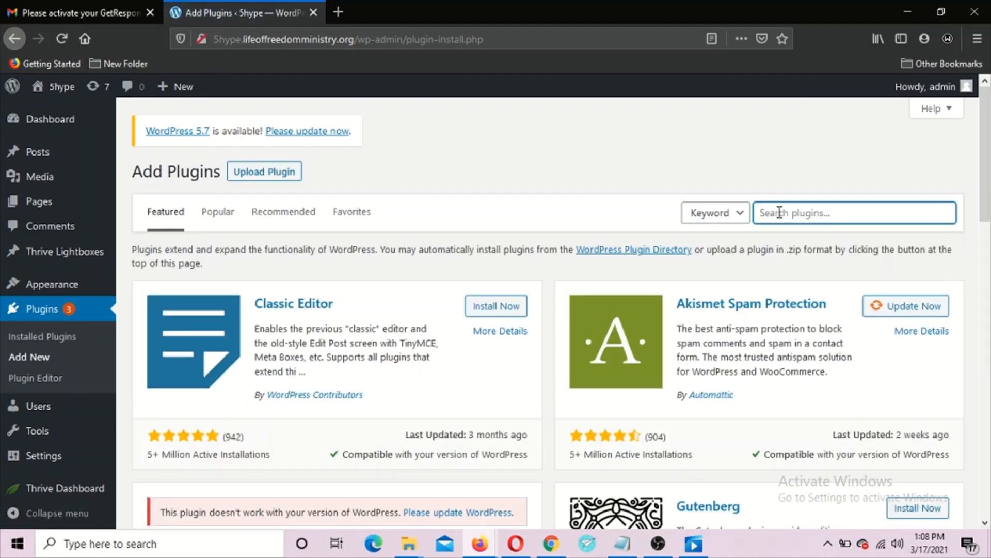
type("getresponse for w")
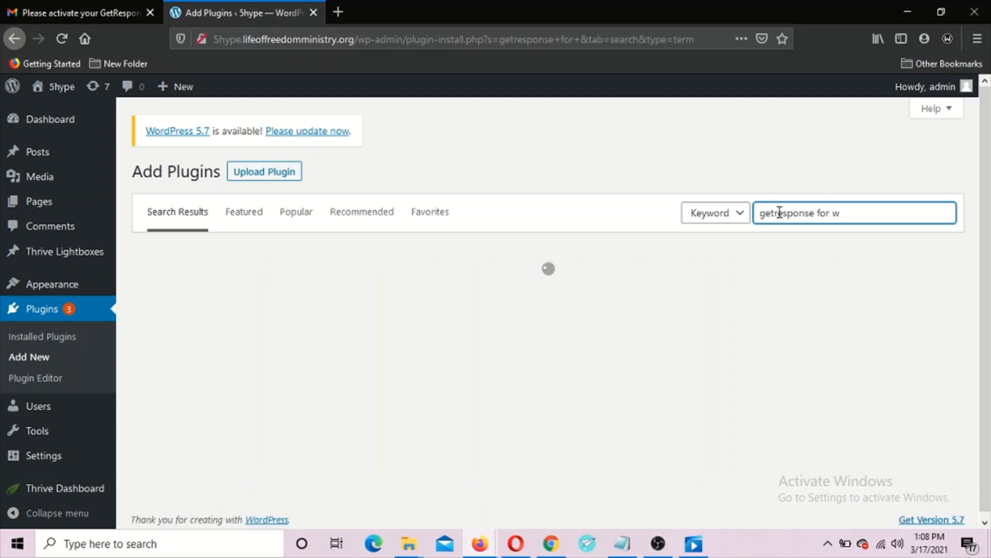
type("ordpress")
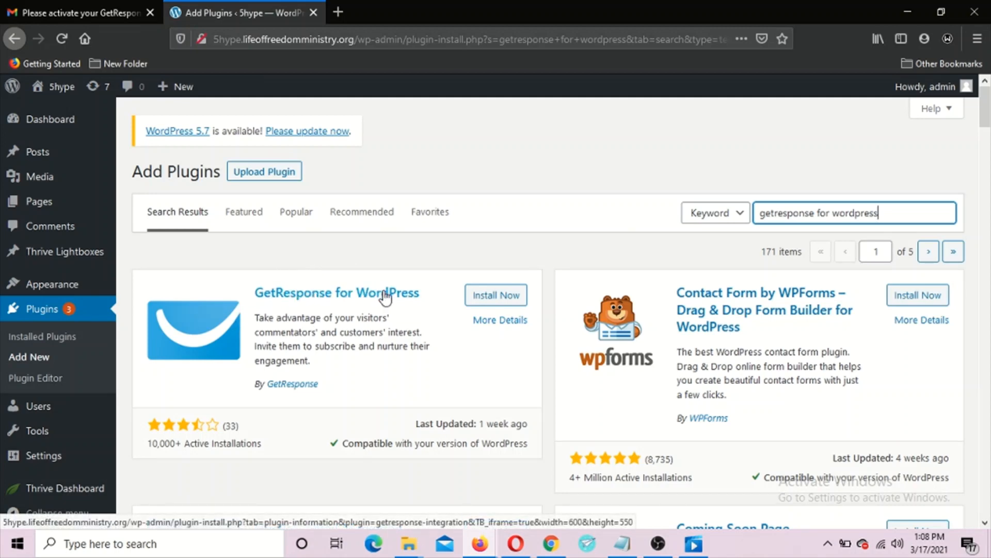
Step: Install and activate the GetResponse for WordPress plugin, and locate it among the installed plugins
left_click(486, 304)
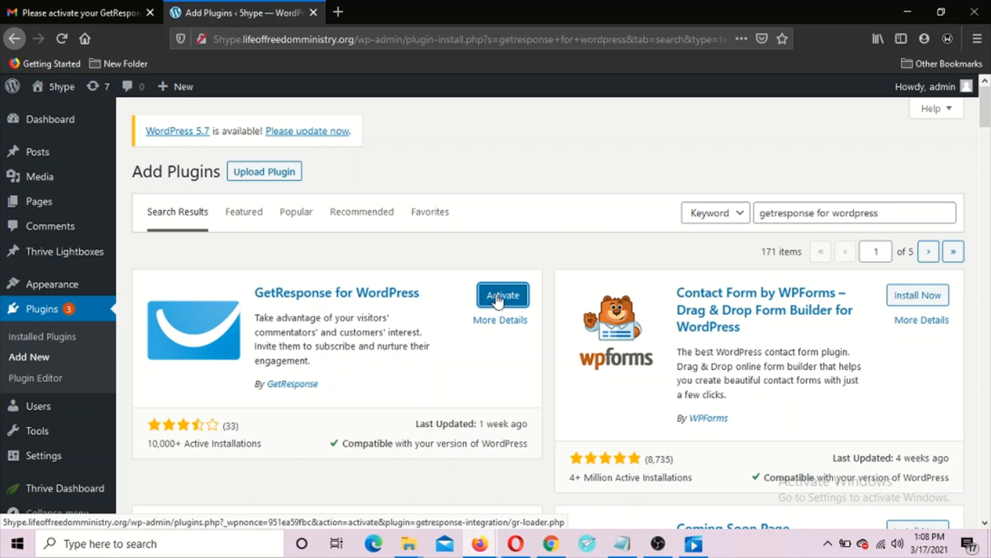
left_click(498, 301)
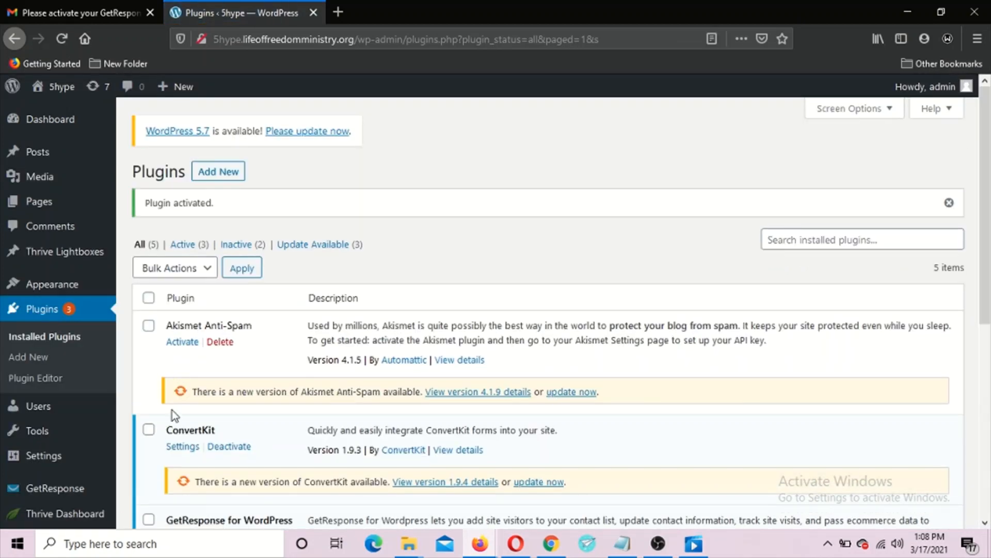
scroll(129, 463, "down", 3)
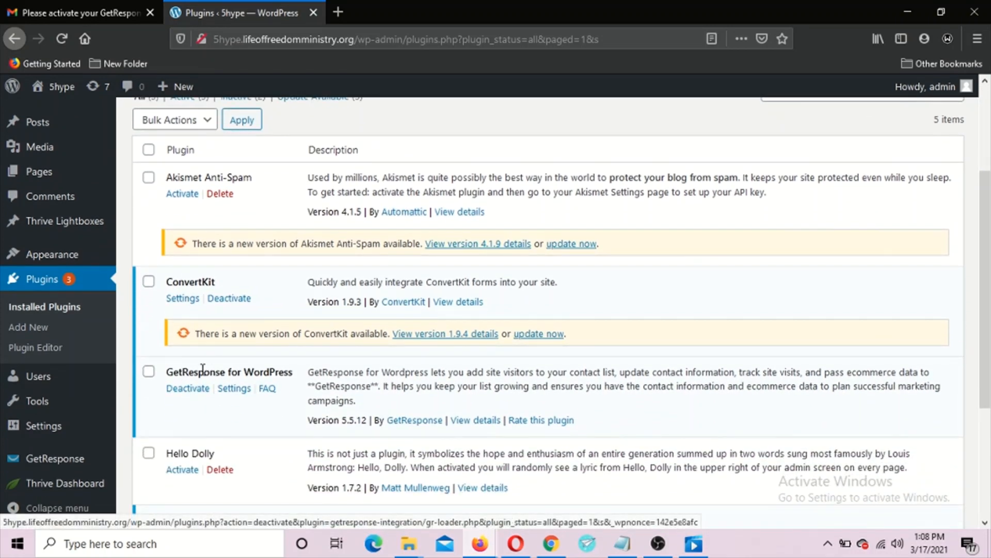
Step: Open the GetResponse plugin's account settings page in WordPress
mouse_move(37, 463)
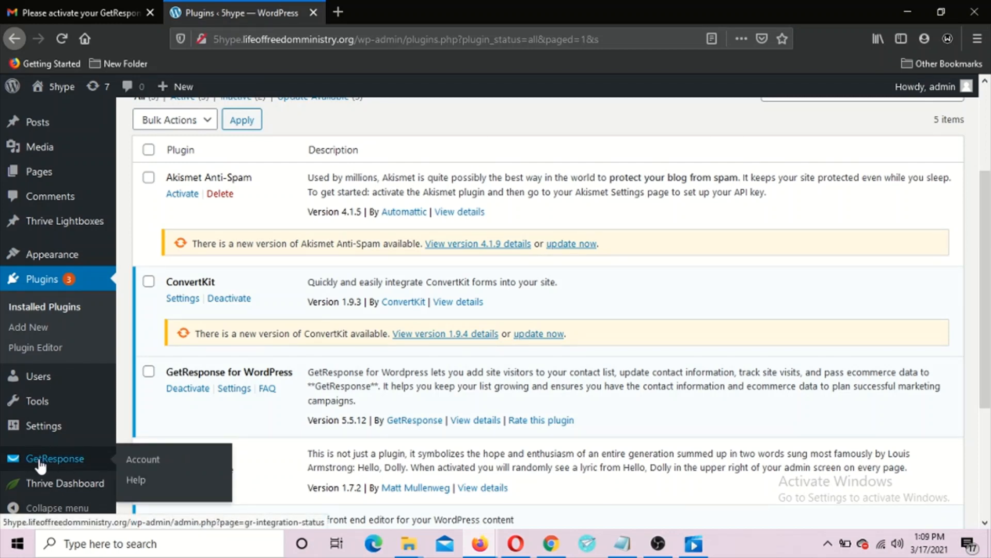
left_click(45, 464)
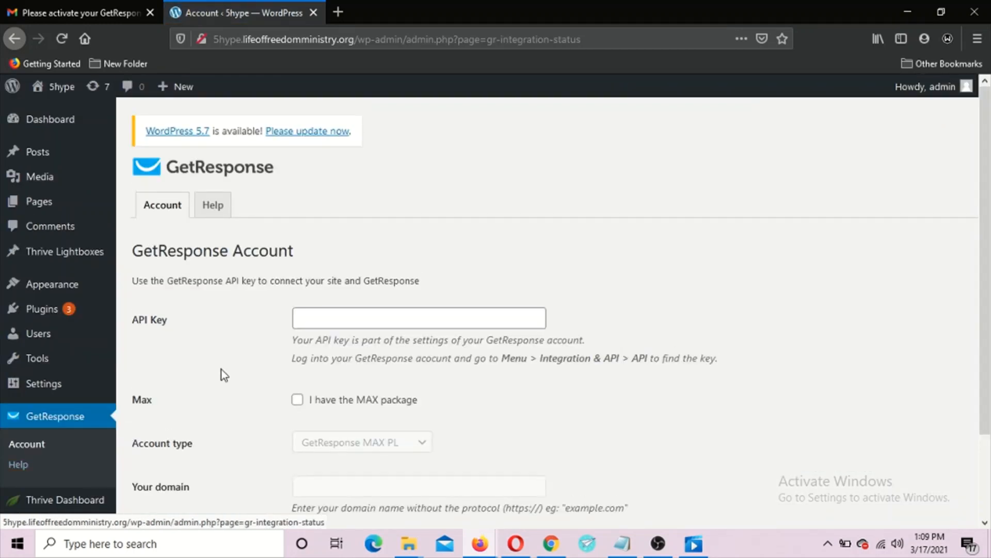
left_click(62, 418)
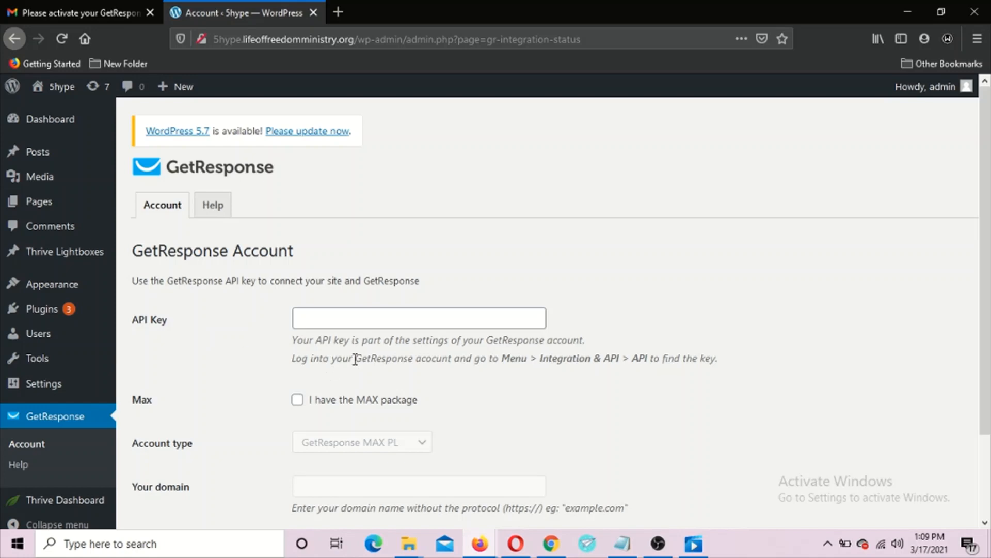
Step: Switch to GetResponse in Chrome and open the API page under Integrations and API
left_click(552, 541)
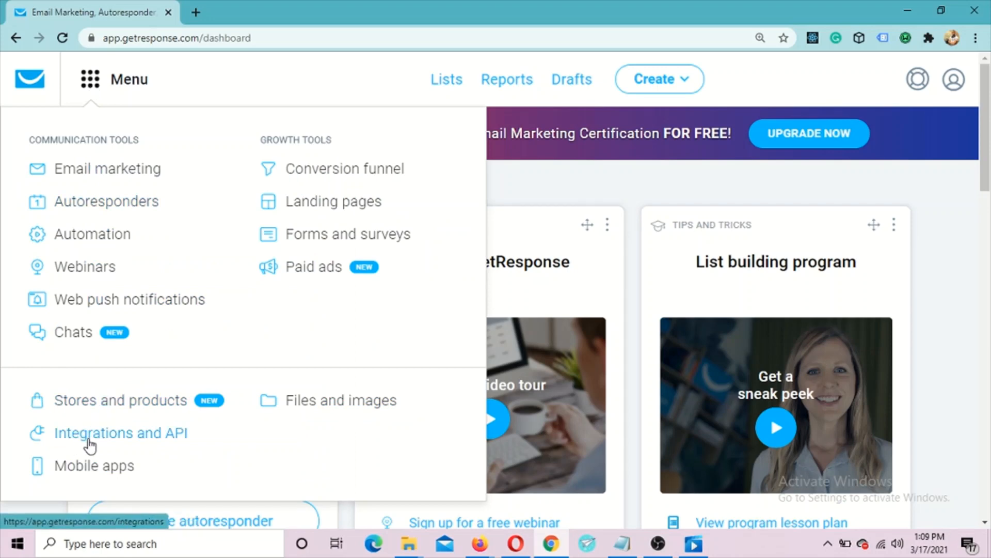
left_click(147, 440)
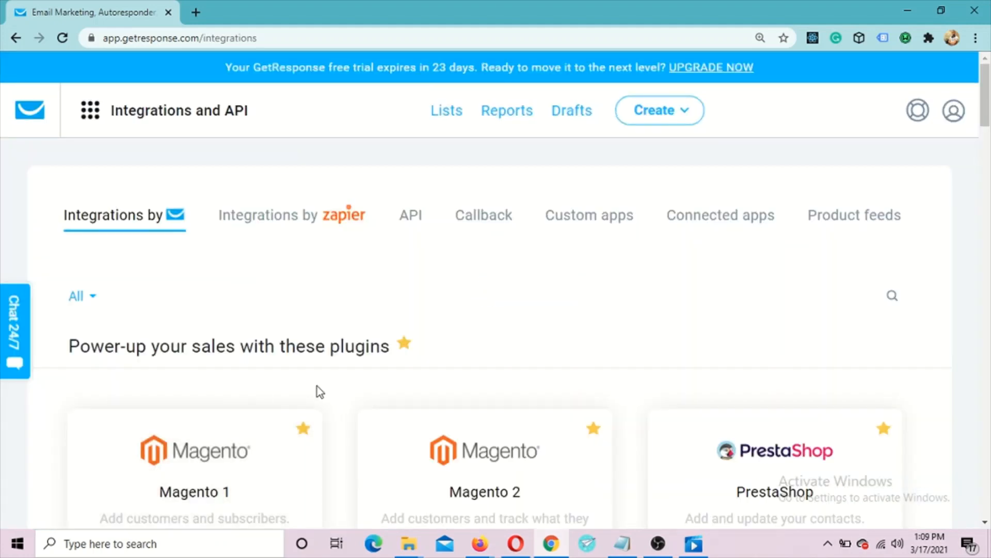
left_click(412, 216)
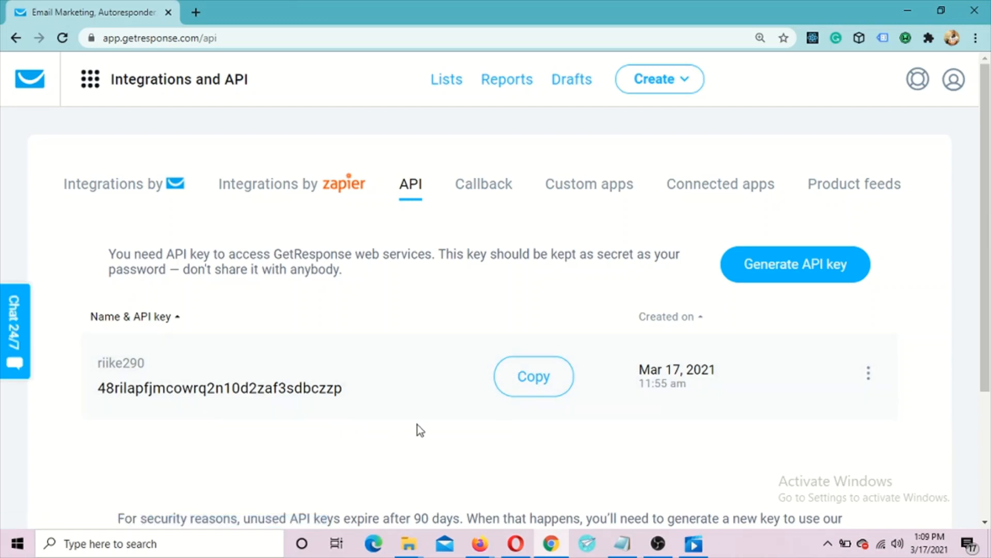
Step: Delete the existing GetResponse API key and confirm its removal
left_click(869, 374)
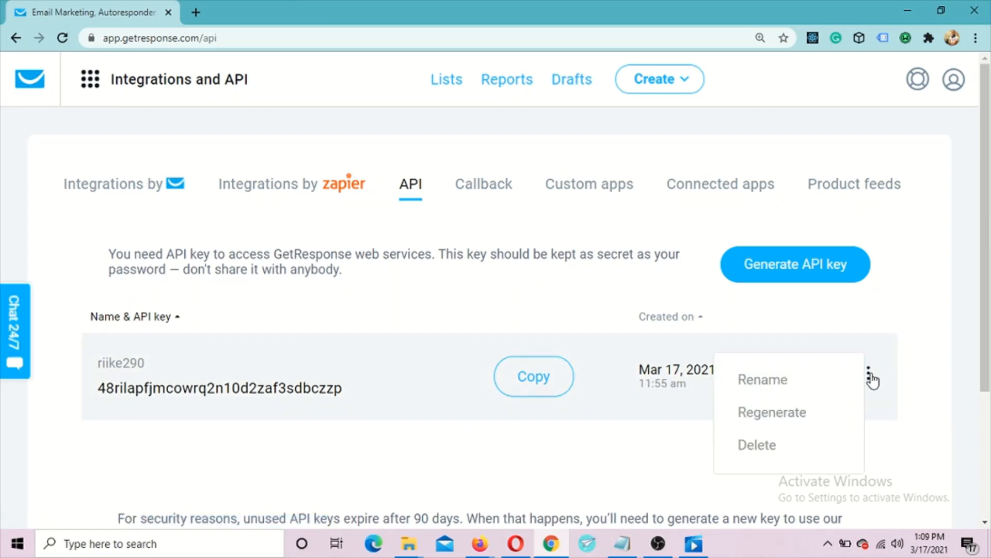
left_click(769, 445)
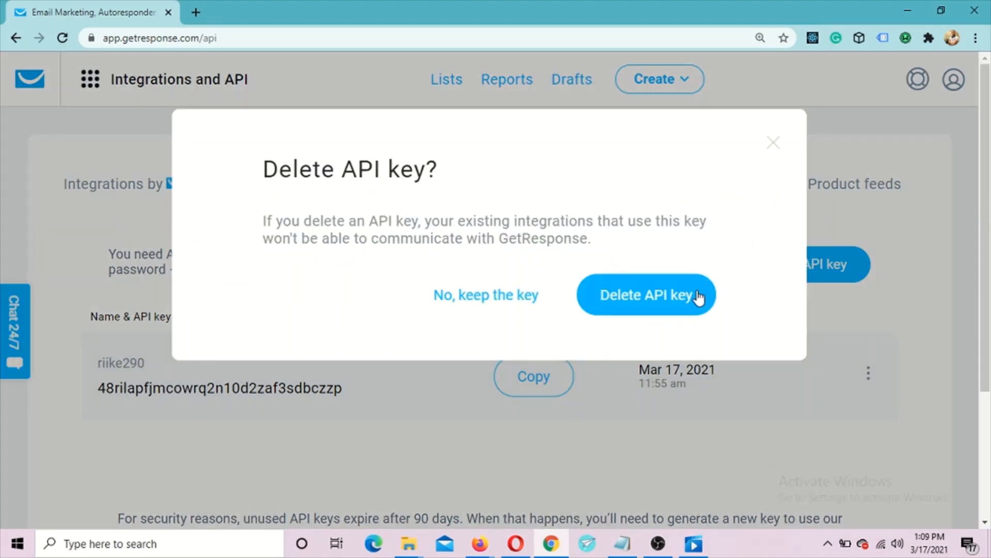
left_click(674, 299)
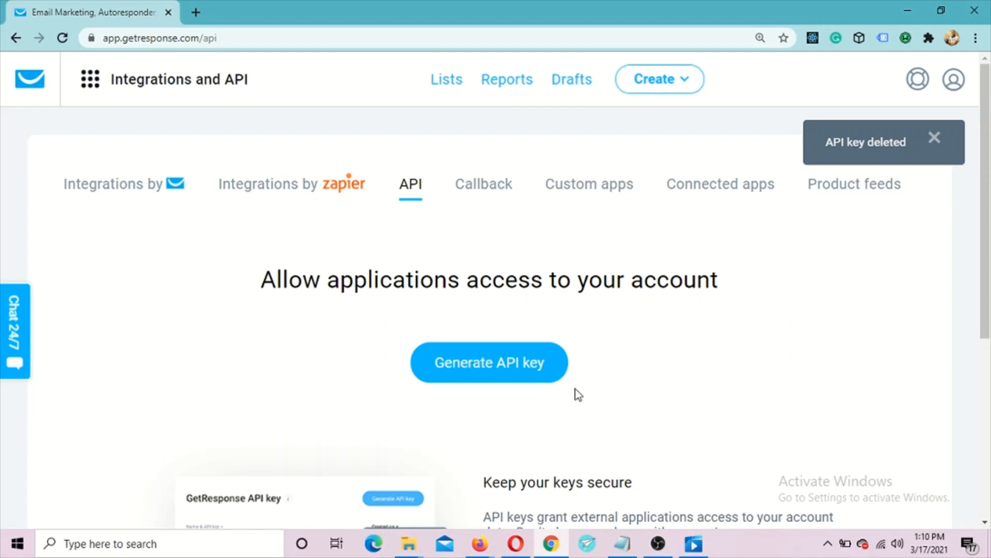
Step: Generate a new GetResponse API key named riike290
left_click(478, 369)
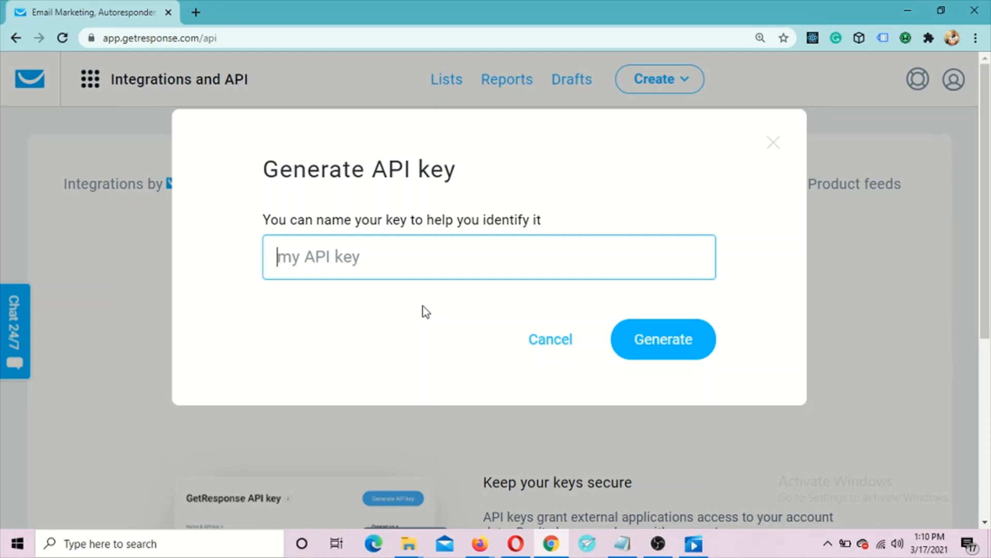
type("riike")
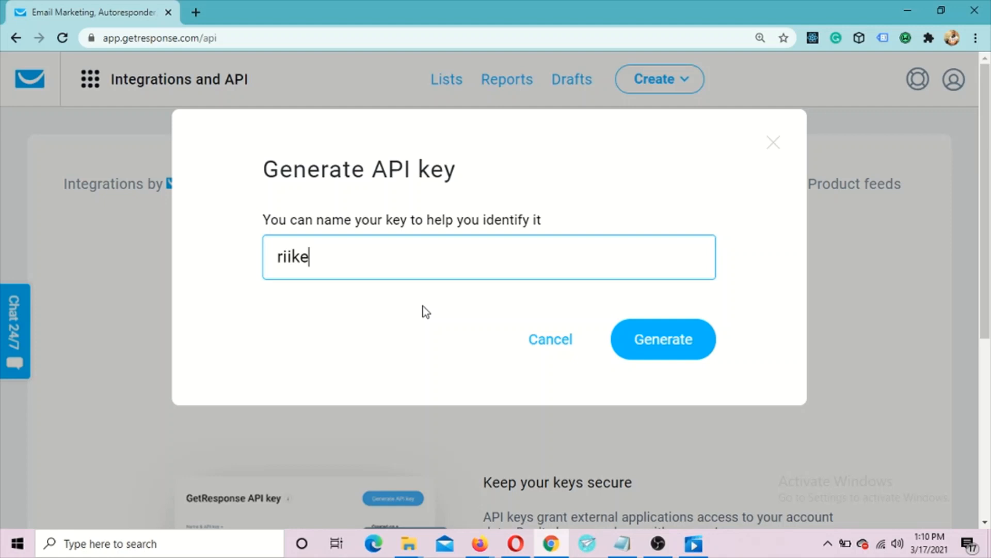
type("290")
left_click(653, 342)
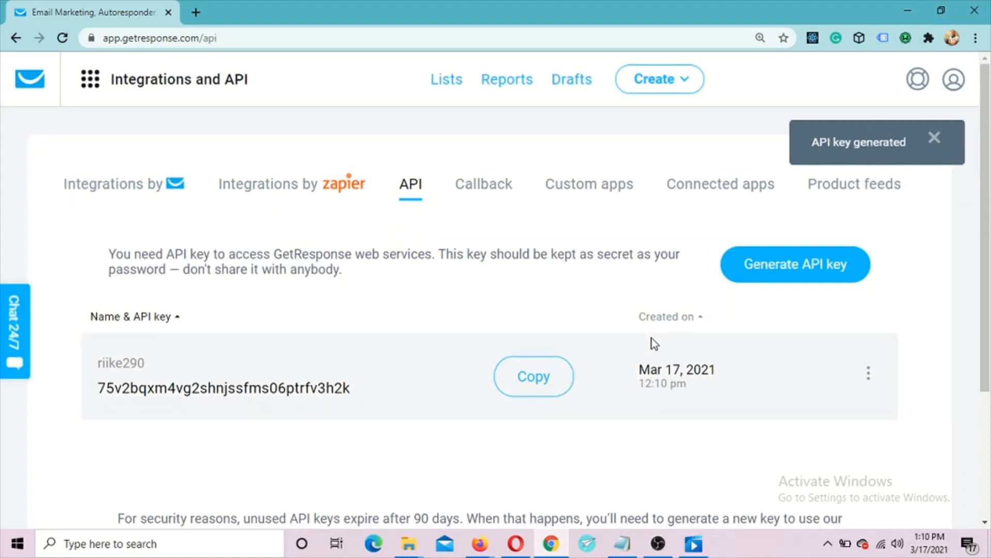
Step: Copy the new API key and paste it into the API Key field of the WordPress GetResponse account settings in Firefox
left_click(533, 387)
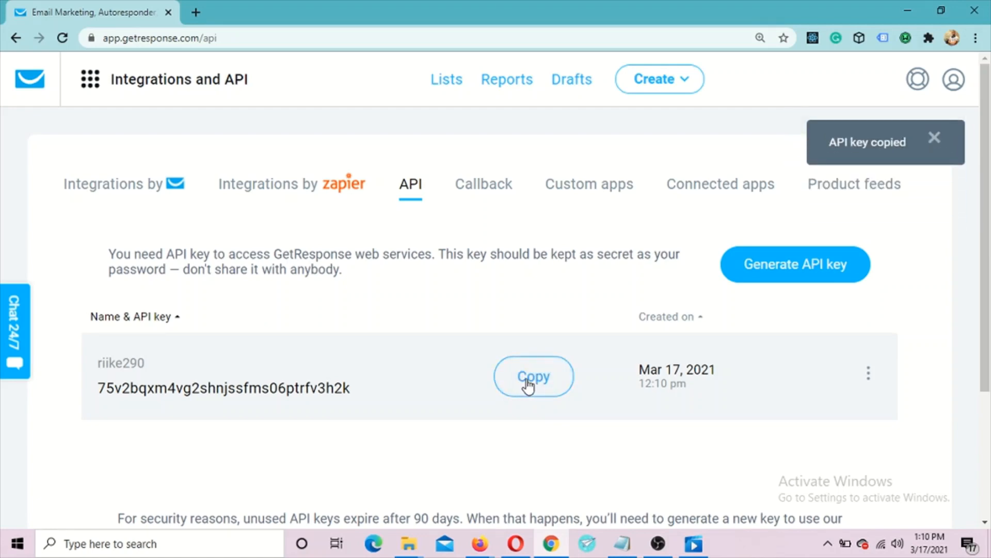
mouse_move(487, 547)
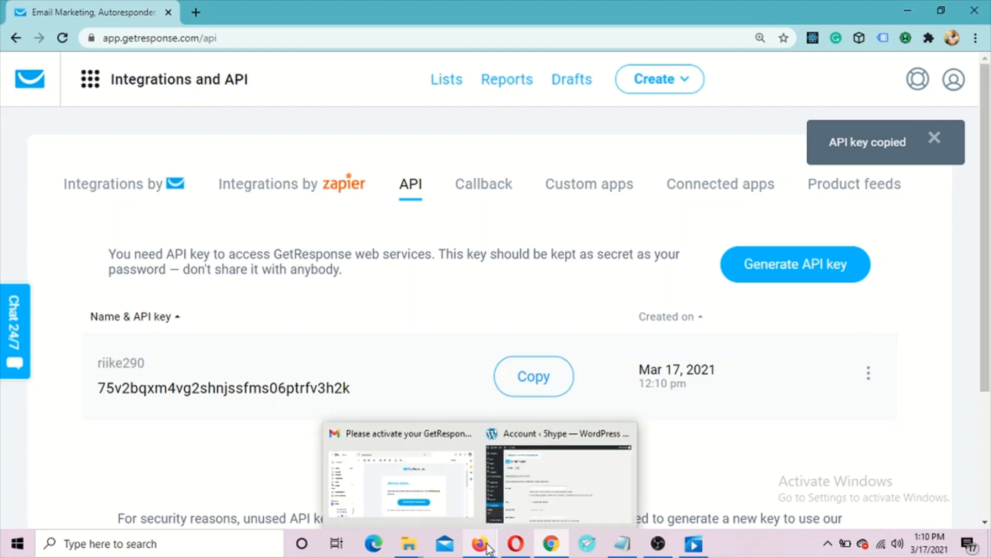
left_click(546, 501)
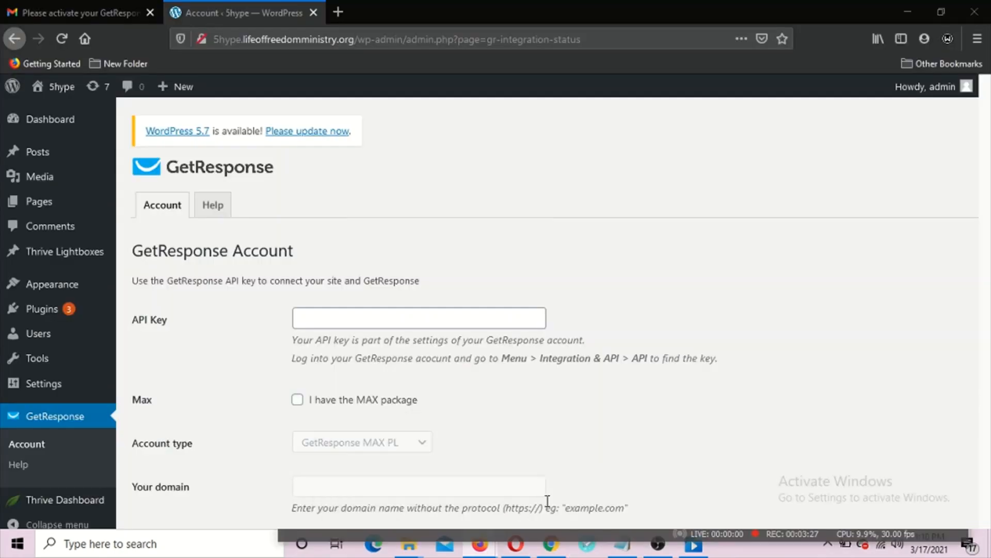
left_click(412, 322)
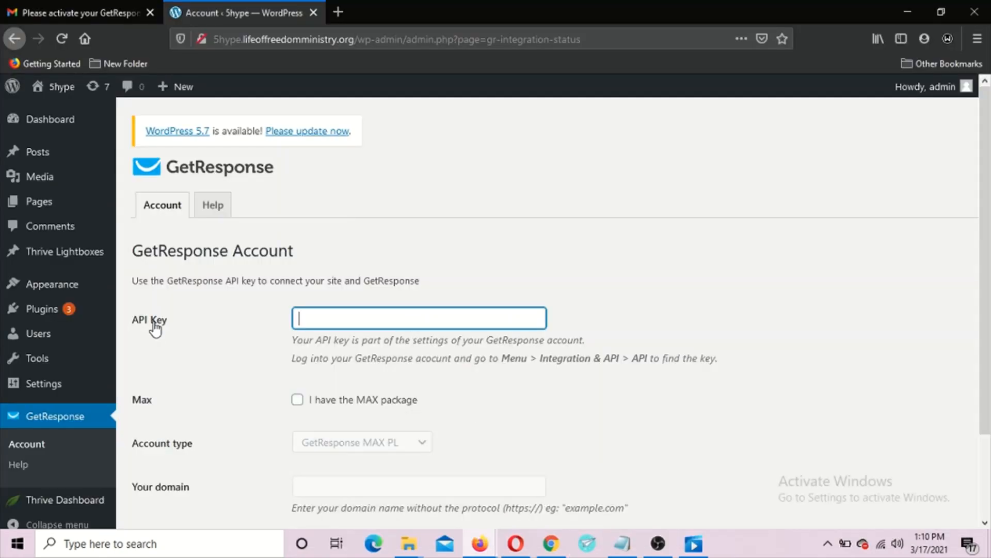
key("ctrl+v")
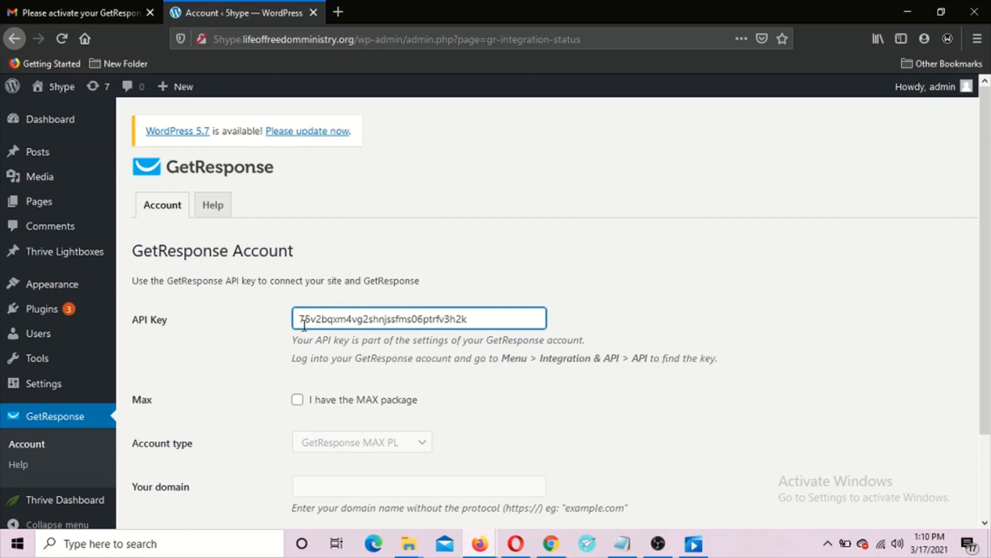
Step: Connect the GetResponse account to the WordPress site with the API key already entered
left_click(591, 412)
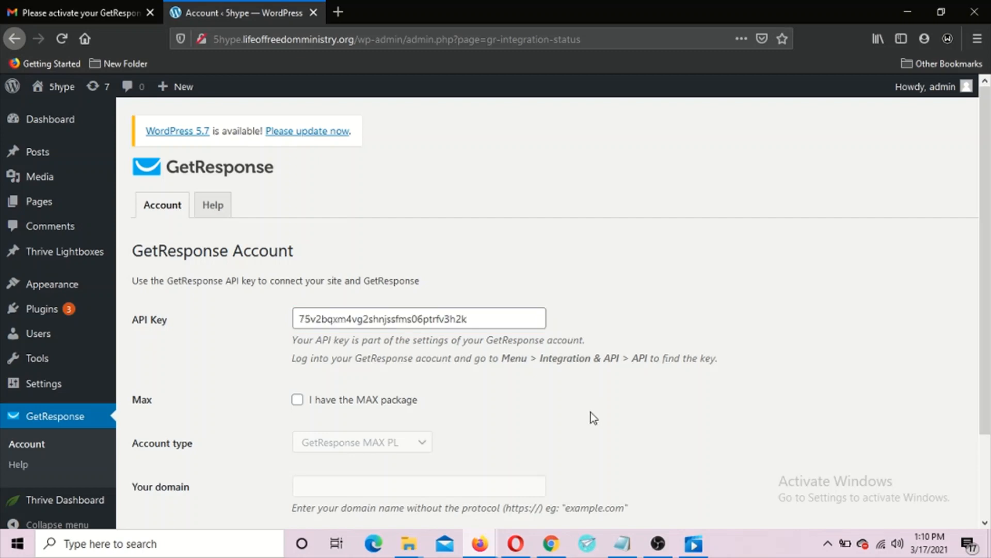
scroll(594, 418, "down", 2)
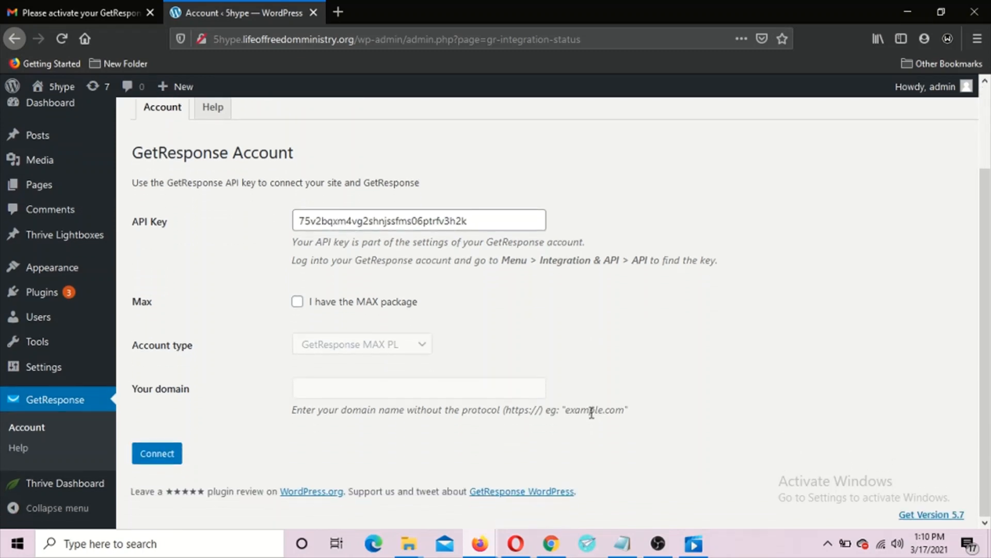
left_click(169, 457)
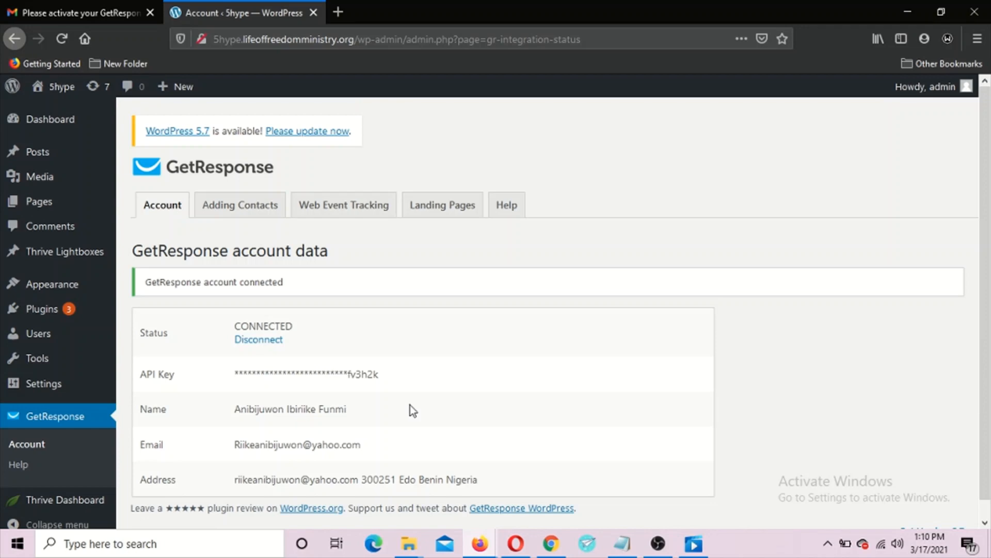
scroll(410, 405, "down", 1)
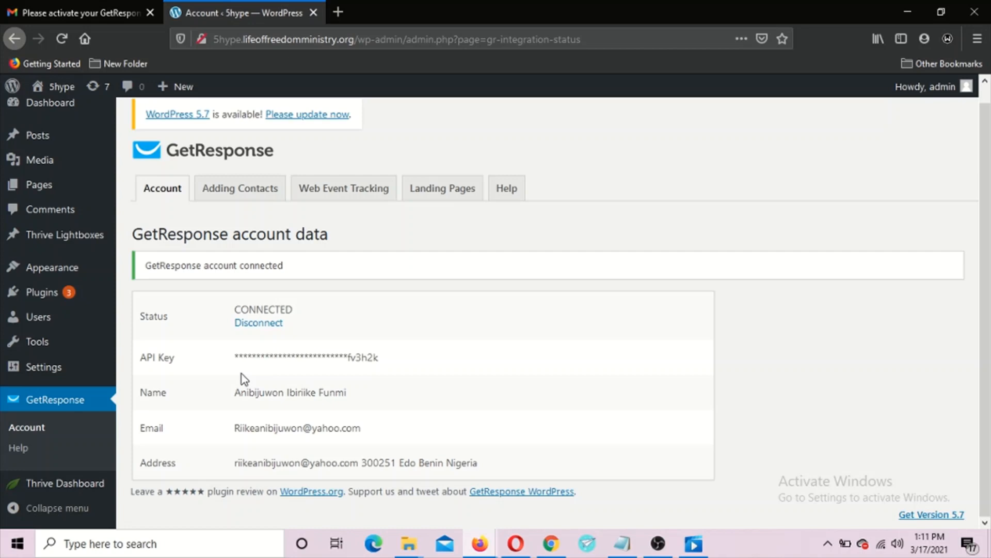
Step: Highlight the item "Add GetResponse API in Thrive Architect" in the Notepad table of contents and return to WordPress in Firefox
left_click(622, 543)
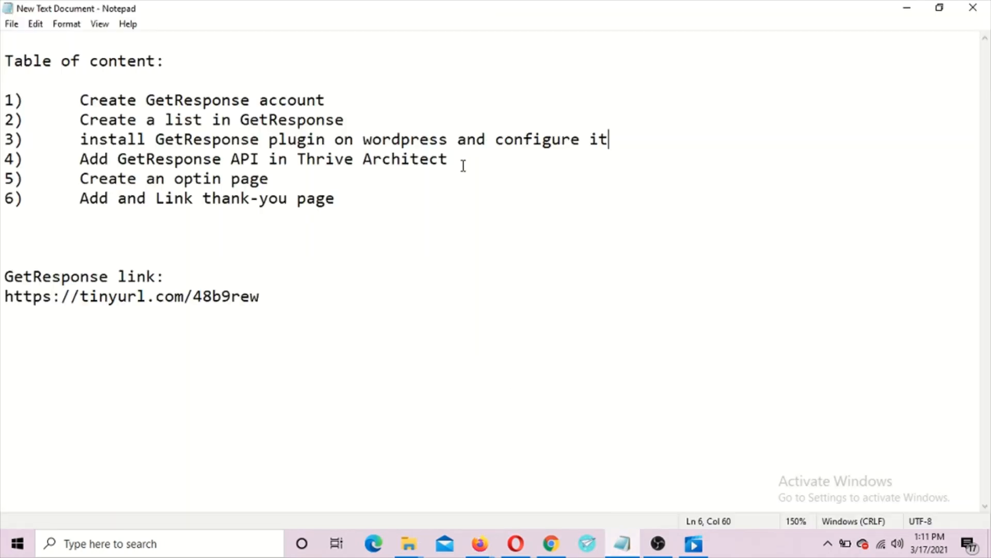
left_click_drag(457, 158, 81, 158)
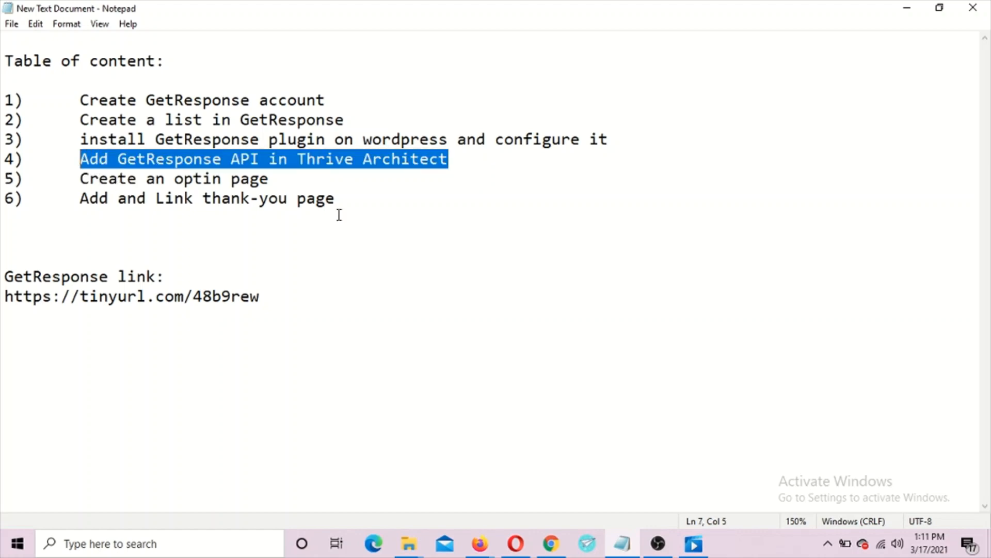
left_click(551, 543)
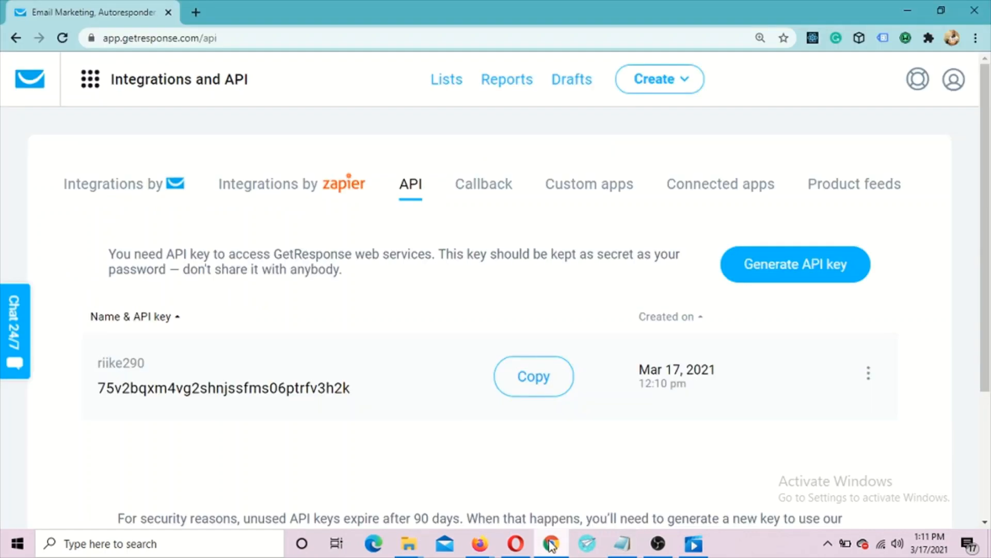
mouse_move(485, 545)
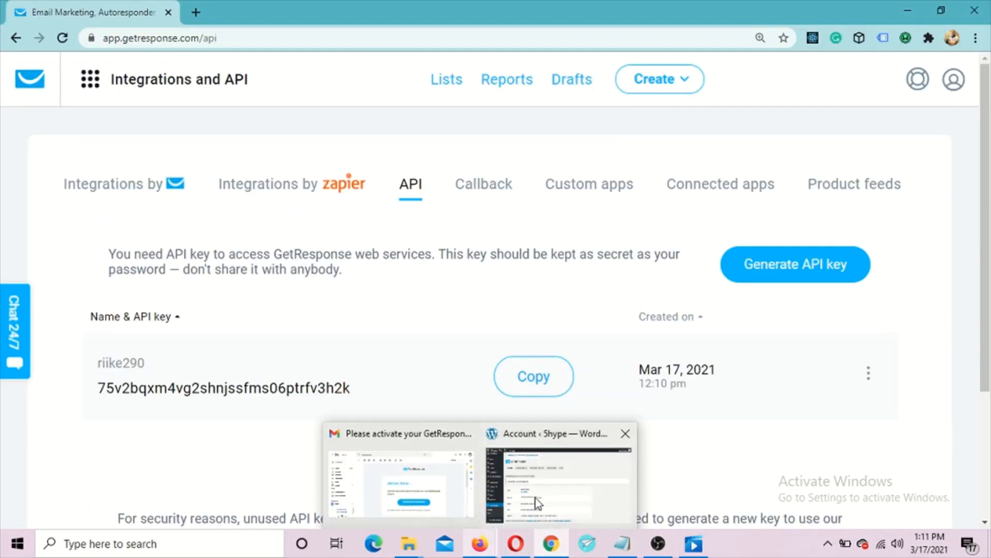
left_click(534, 488)
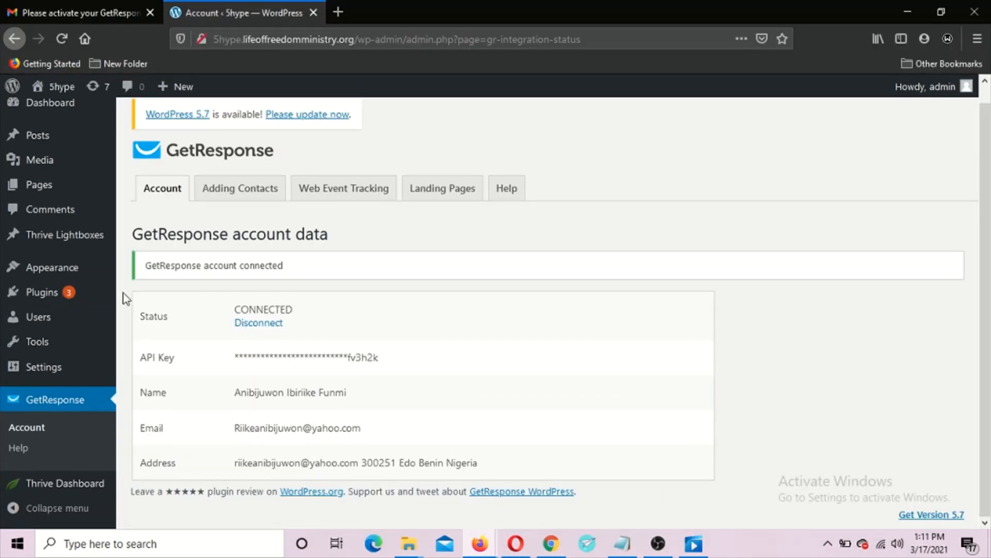
Step: Open the API Connections management page from the Thrive Dashboard
mouse_move(47, 489)
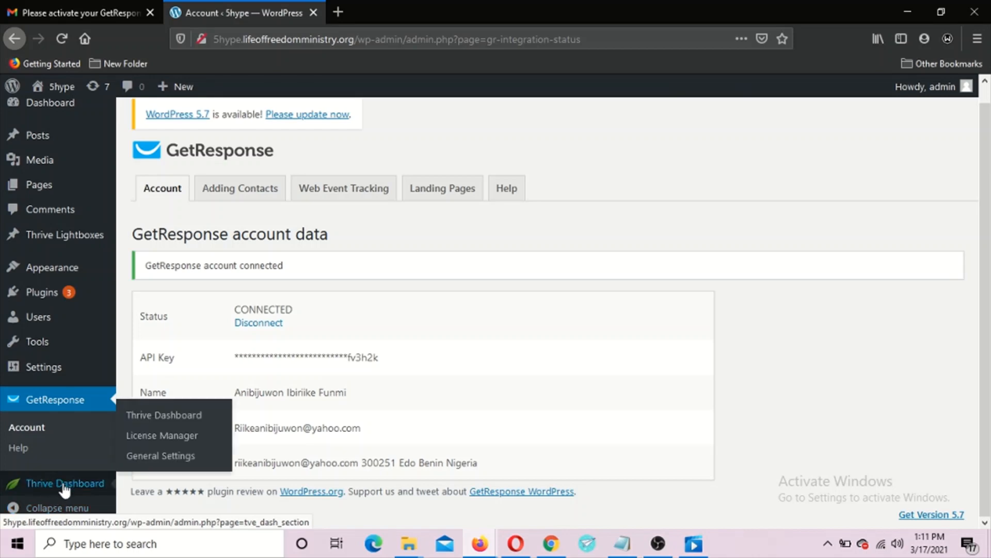
left_click(65, 486)
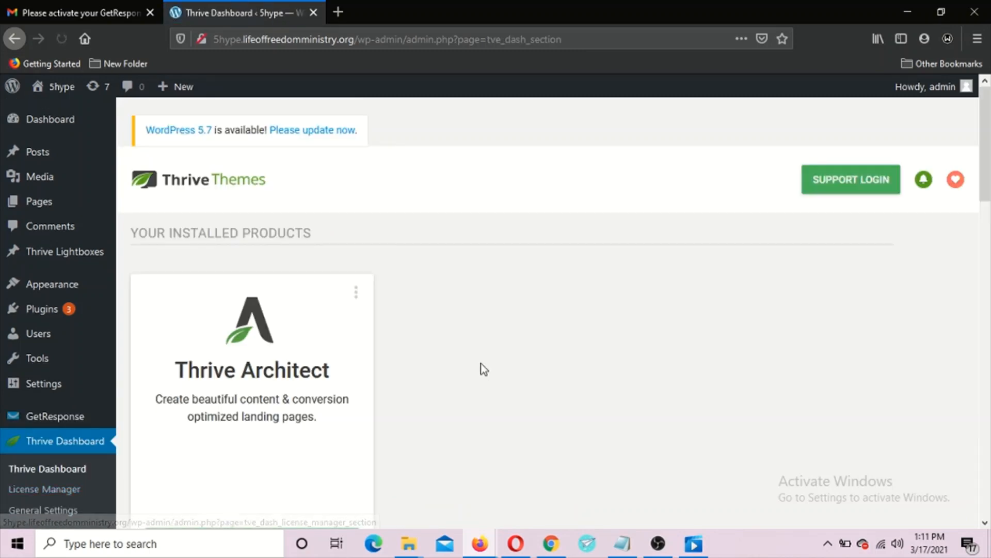
scroll(481, 364, "down", 1)
scroll(482, 363, "down", 8)
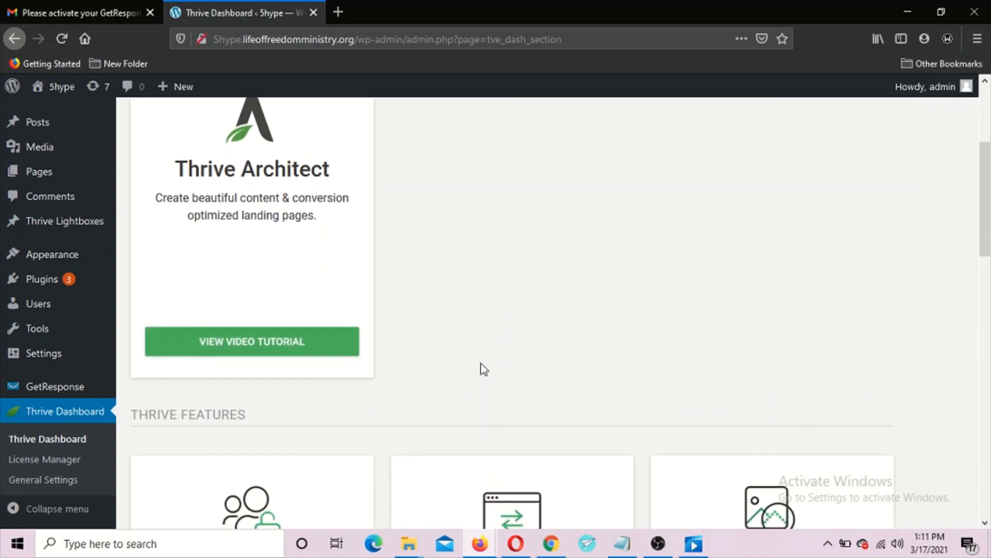
scroll(481, 368, "down", 2)
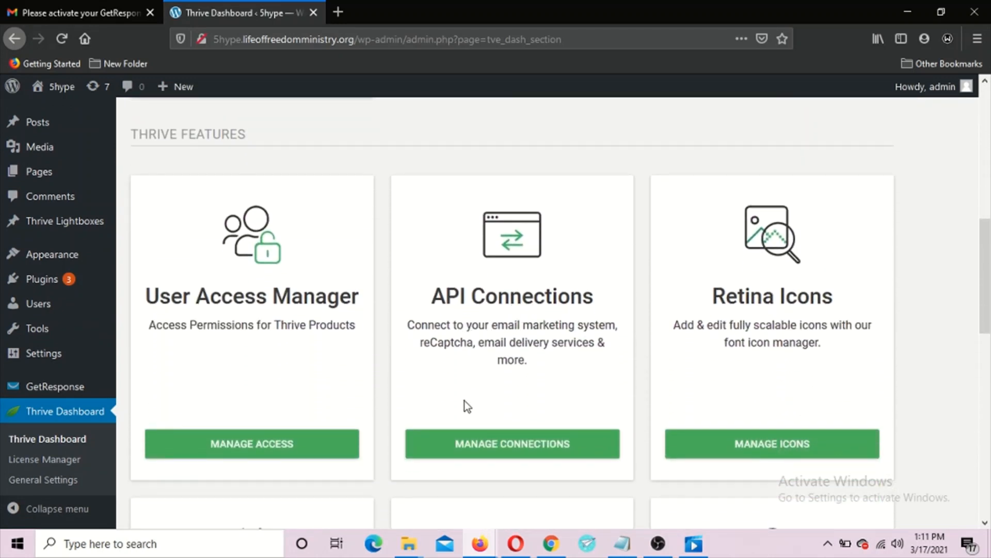
left_click(501, 445)
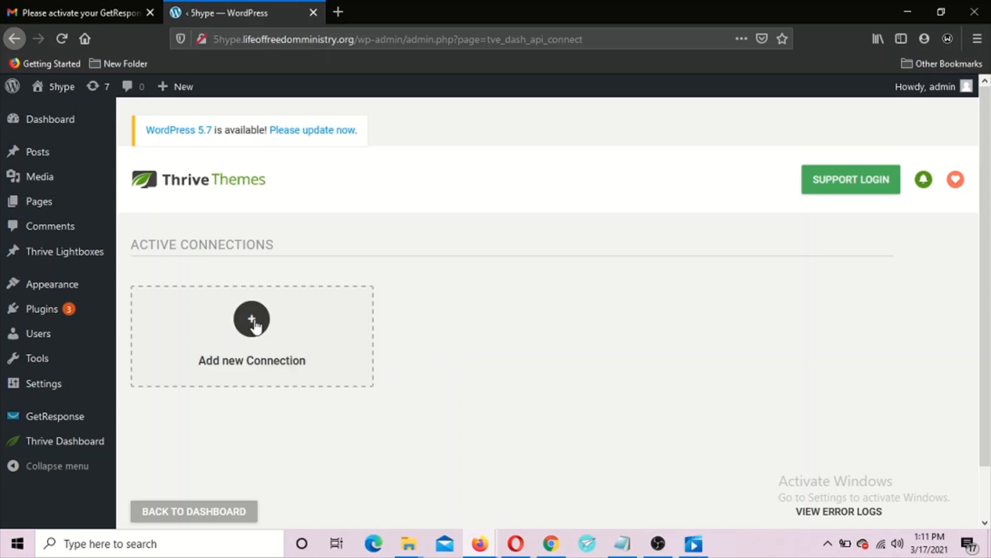
Step: Add a new Thrive API connection and choose GetResponse as the app
left_click(252, 324)
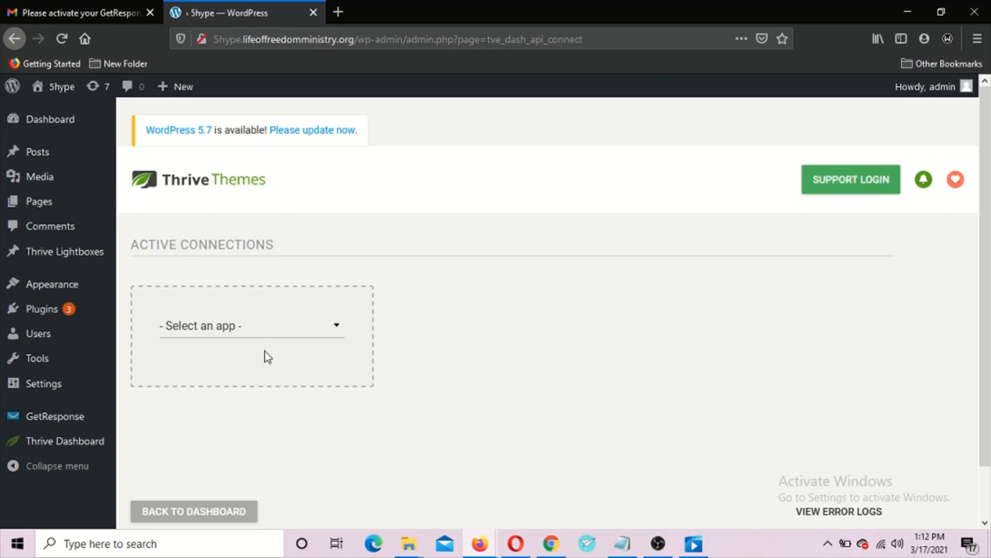
left_click(336, 330)
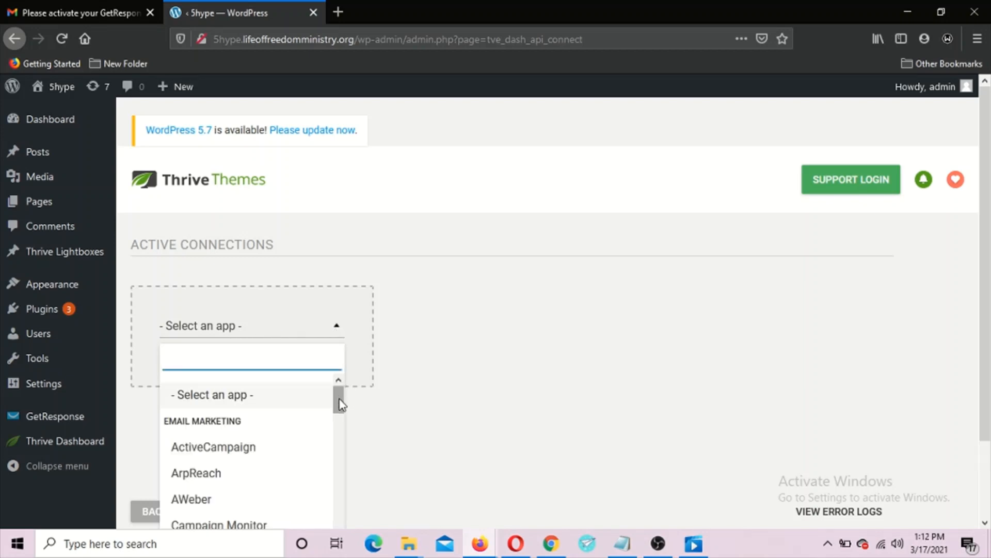
left_click_drag(339, 404, 334, 434)
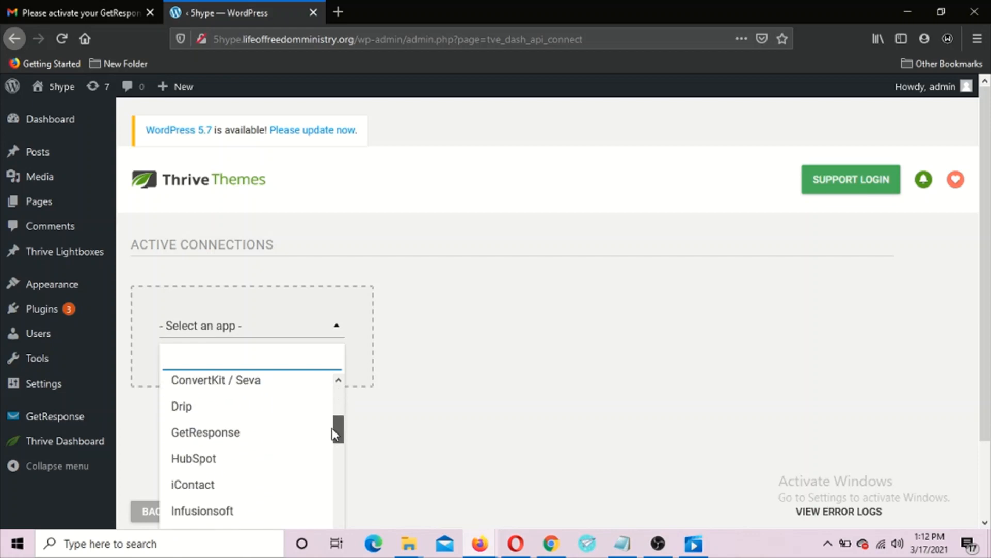
left_click(215, 438)
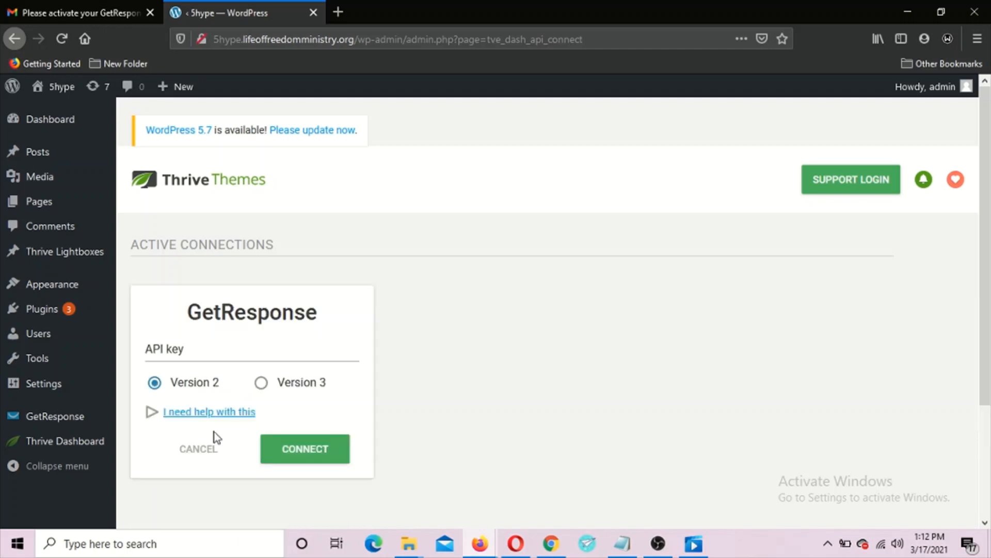
Step: Copy the API key from GetResponse in Chrome and paste it into the API key field of the Thrive connection in Firefox
left_click(217, 355)
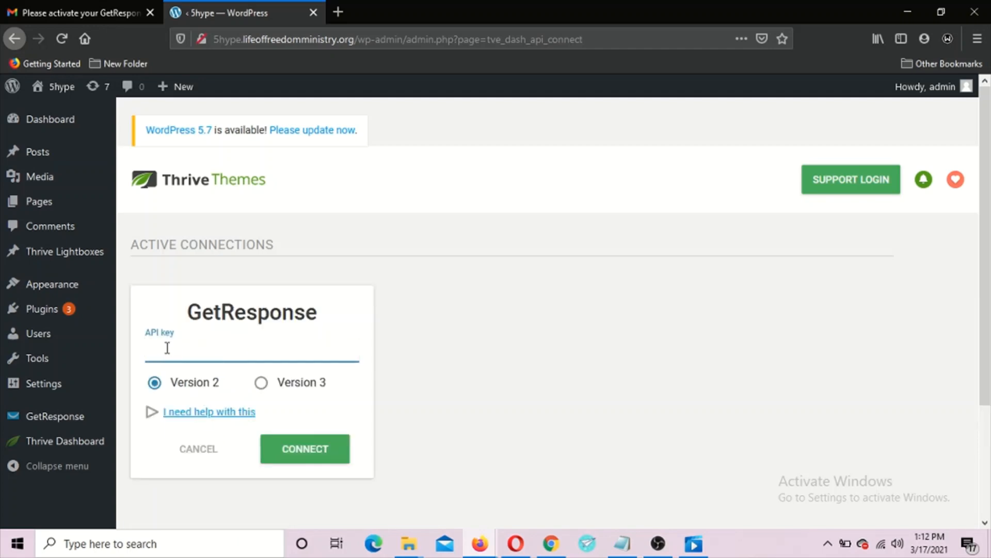
left_click(551, 543)
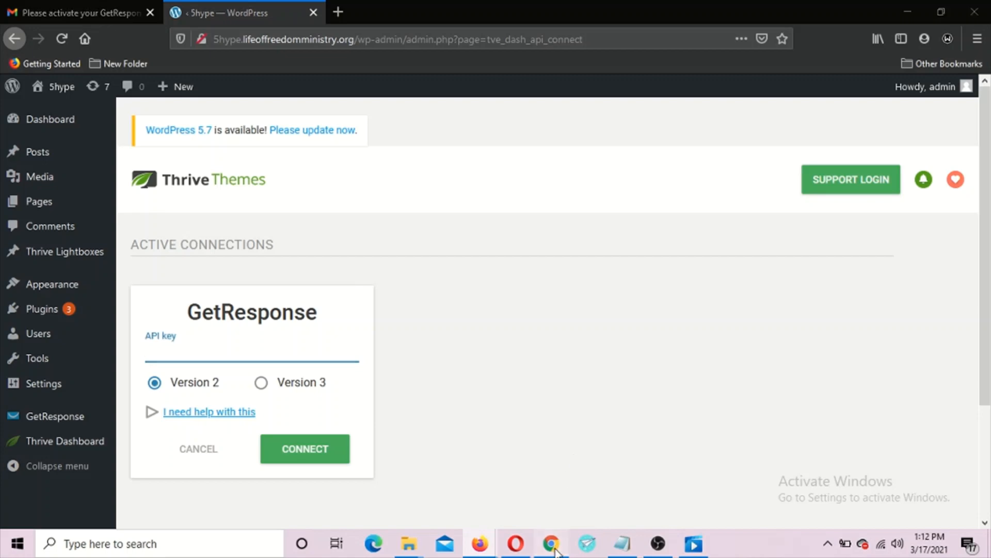
left_click(537, 378)
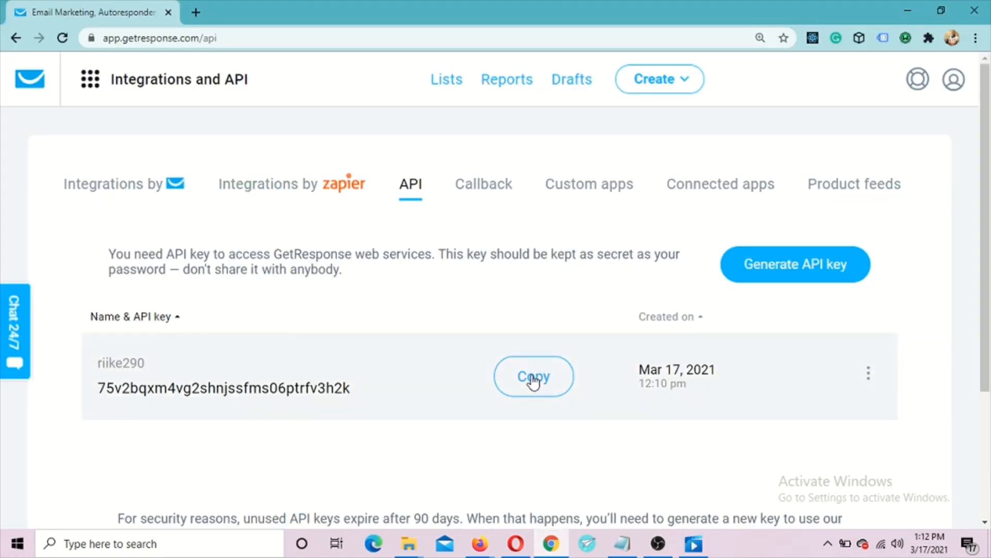
mouse_move(480, 543)
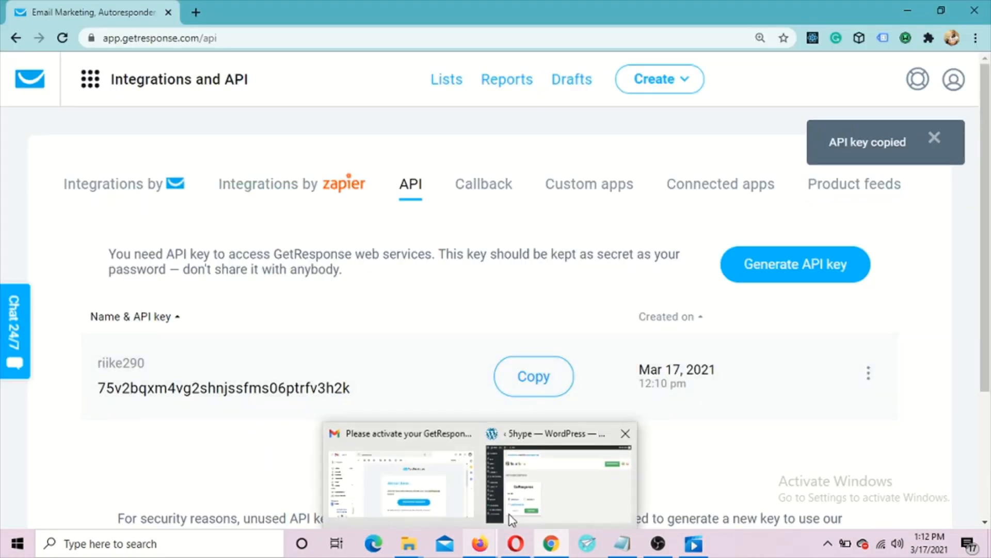
left_click(549, 493)
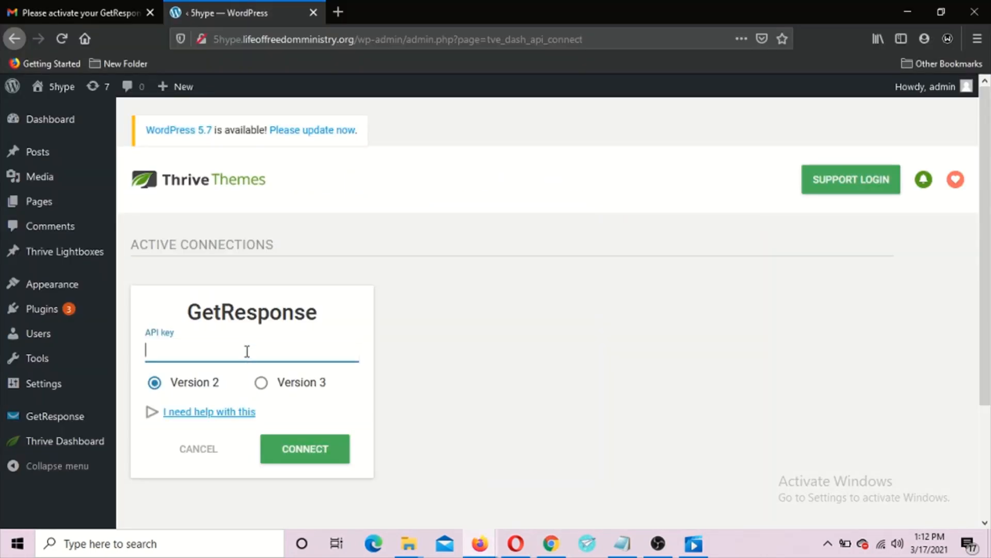
key("ctrl+v")
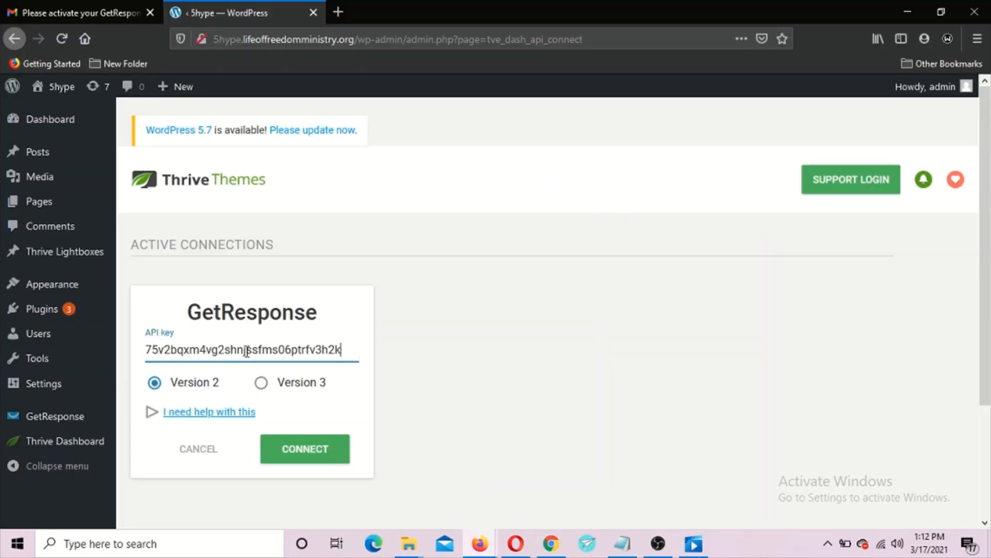
Step: Set the GetResponse connection to Version 3 and connect it to Thrive Themes
left_click(261, 382)
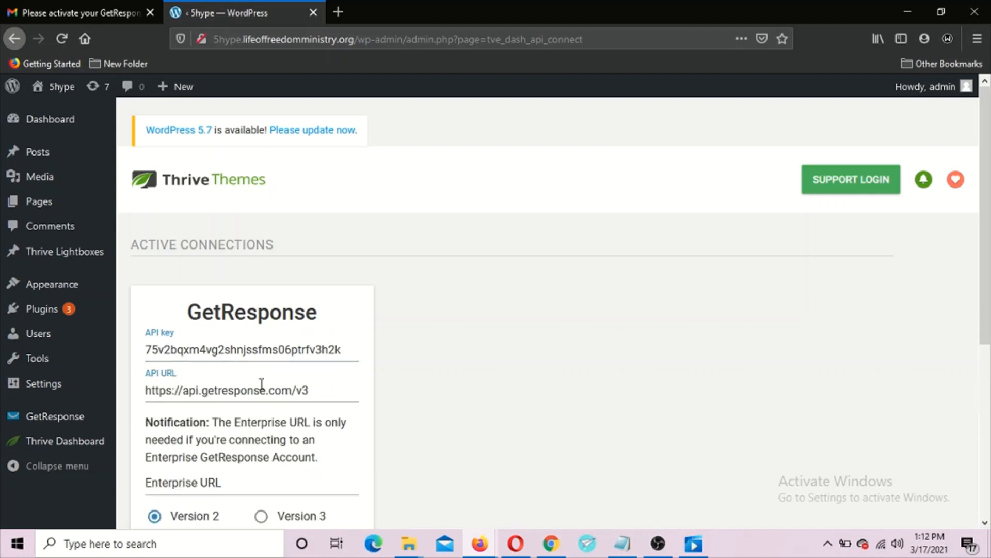
scroll(424, 414, "down", 1)
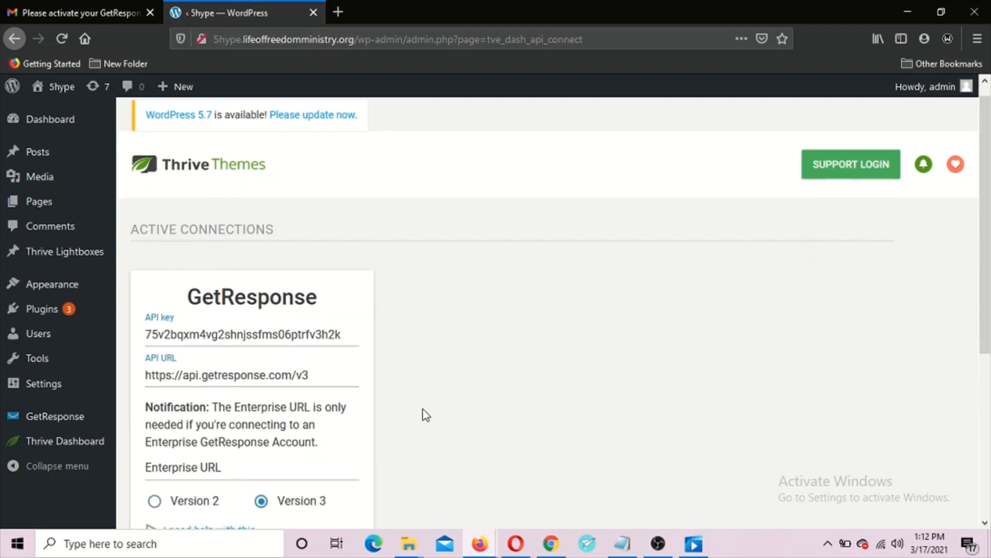
scroll(425, 415, "down", 4)
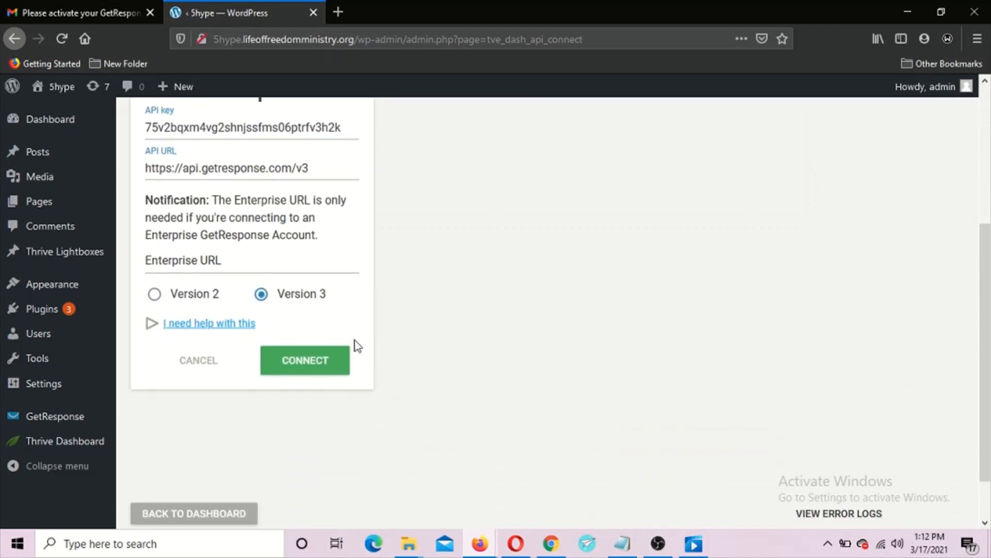
left_click(305, 364)
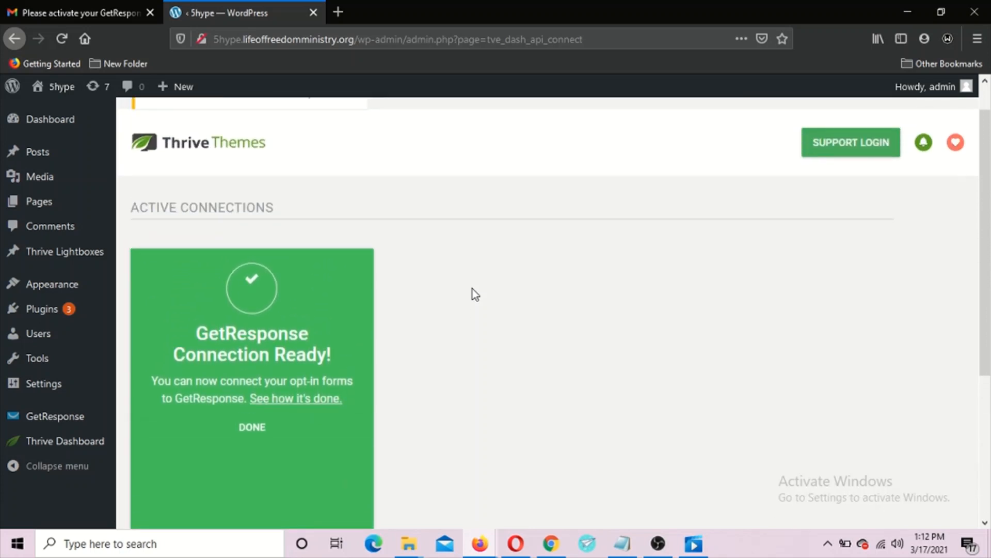
scroll(475, 295, "down", 2)
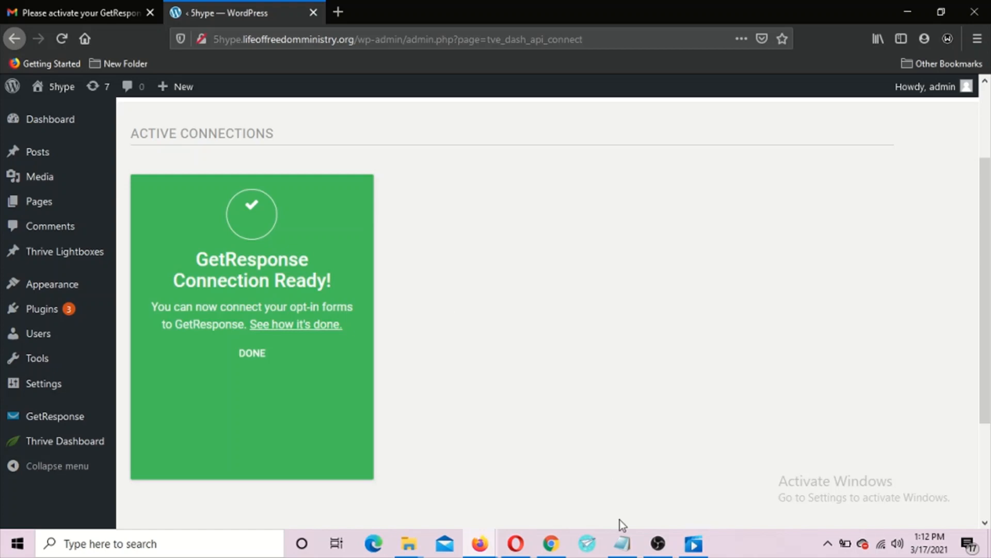
Step: Check the table of contents in Notepad and return to the WordPress window in Firefox
left_click(622, 543)
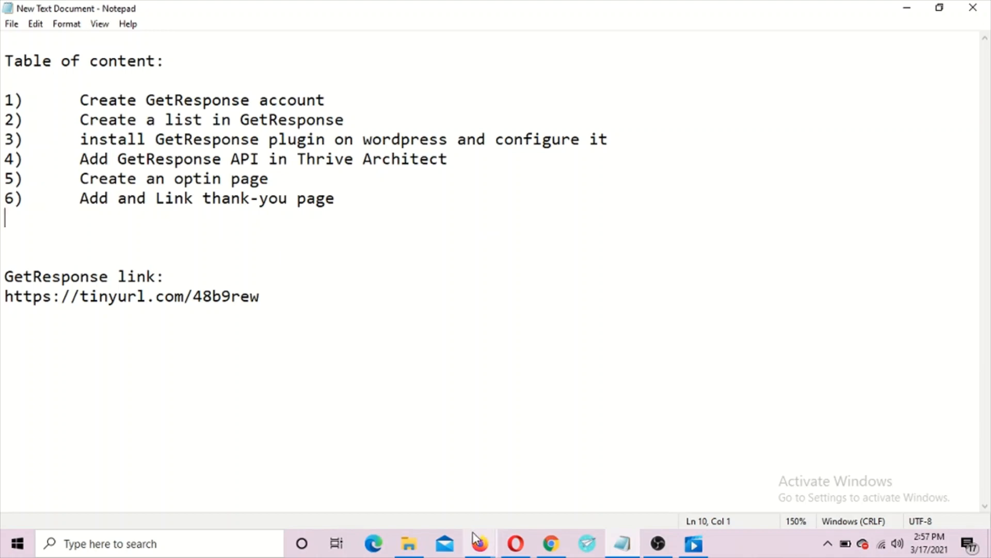
mouse_move(476, 547)
left_click(525, 491)
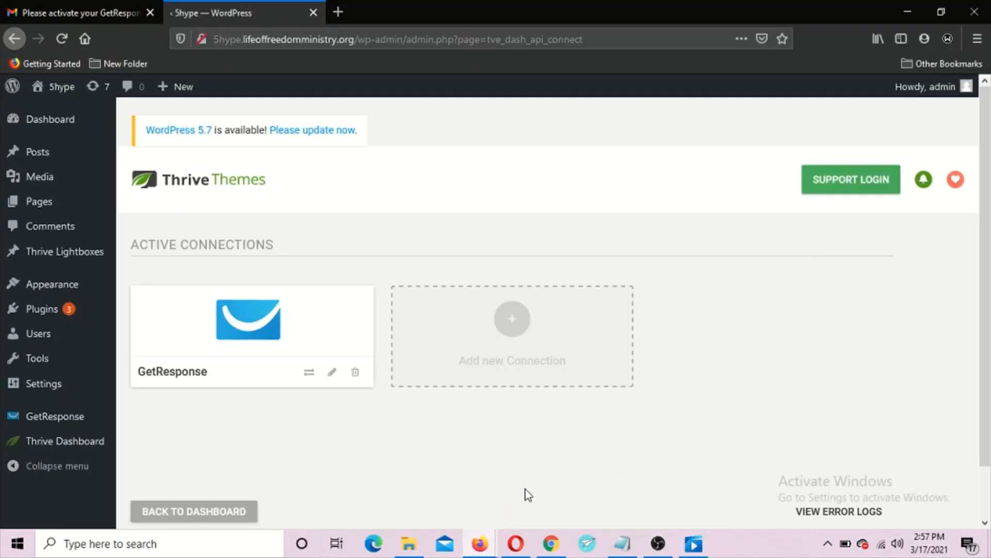
Step: Create a new WordPress page and enter the title "canada"
left_click(46, 207)
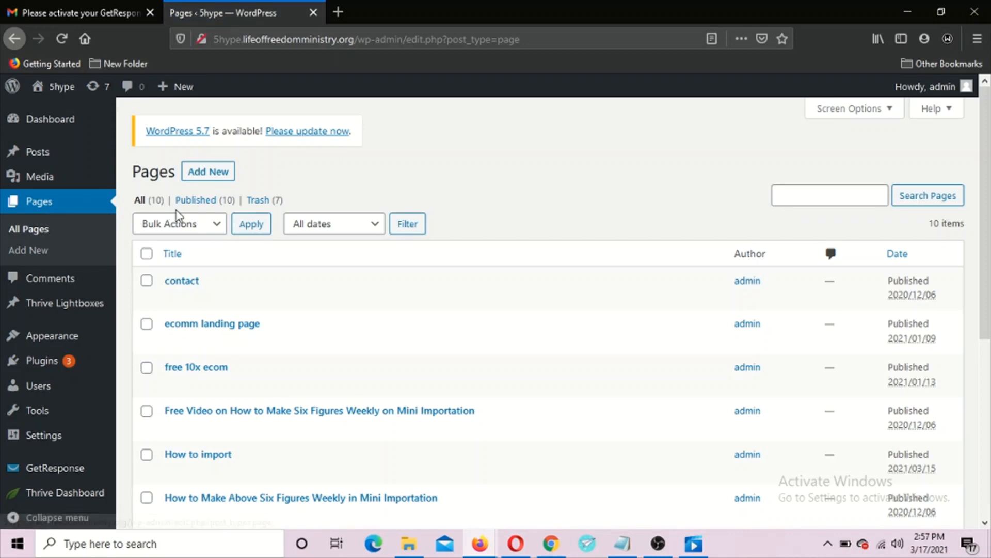
left_click(206, 176)
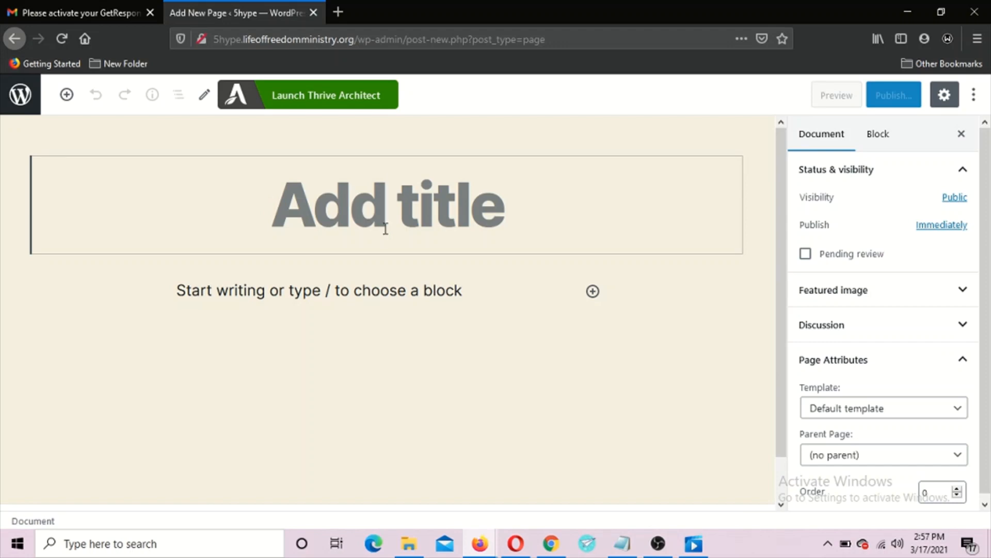
type("ca")
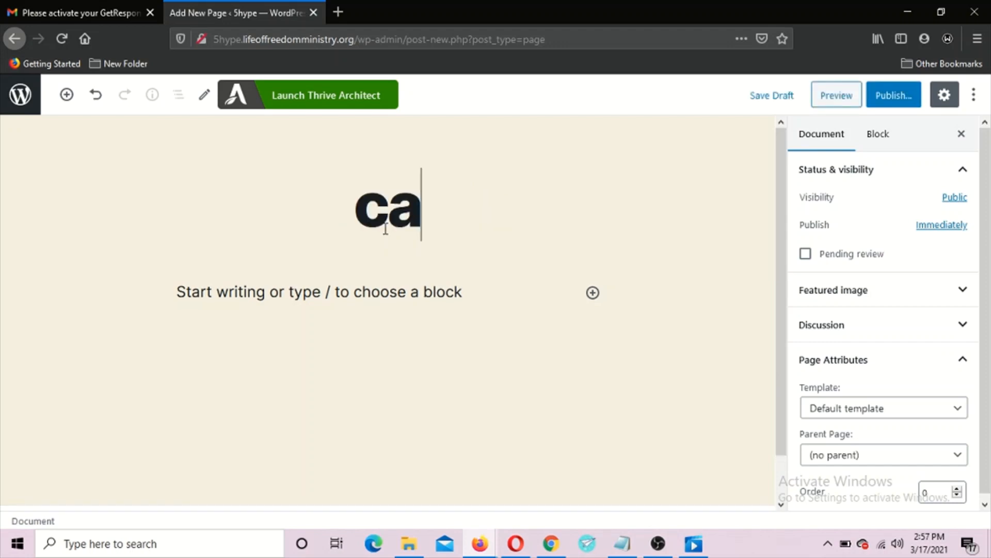
type("nada")
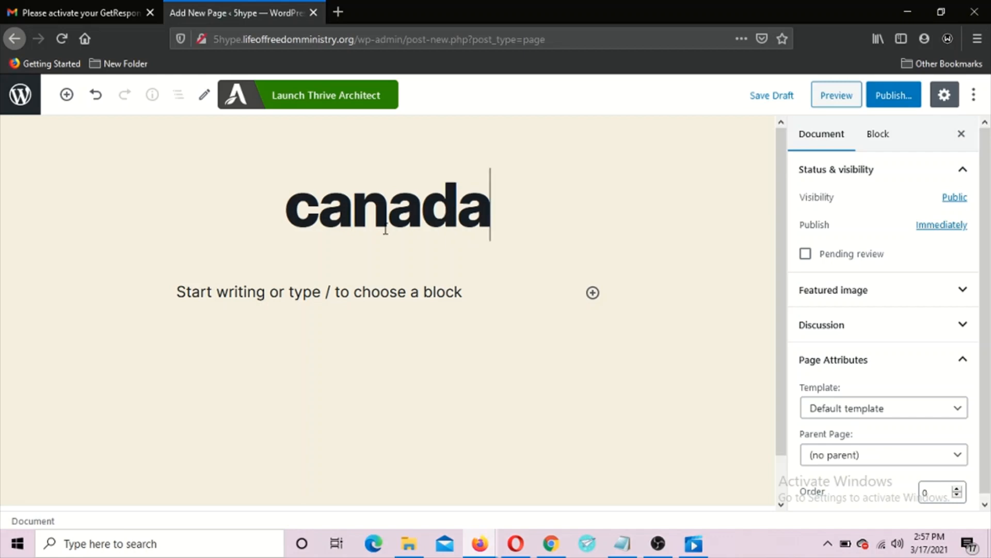
Step: Complete the page title as "canada travel" and publish the page
type(" travel")
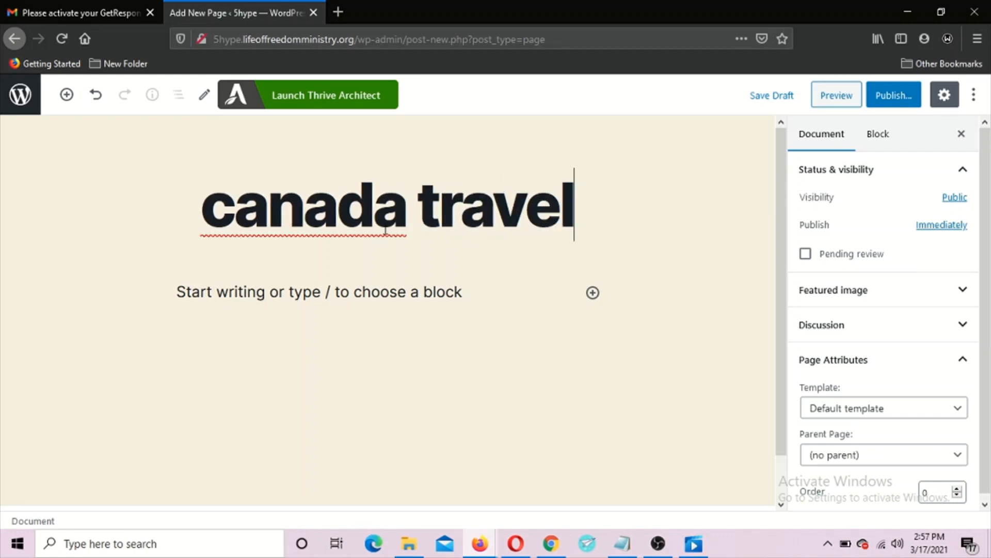
left_click(889, 106)
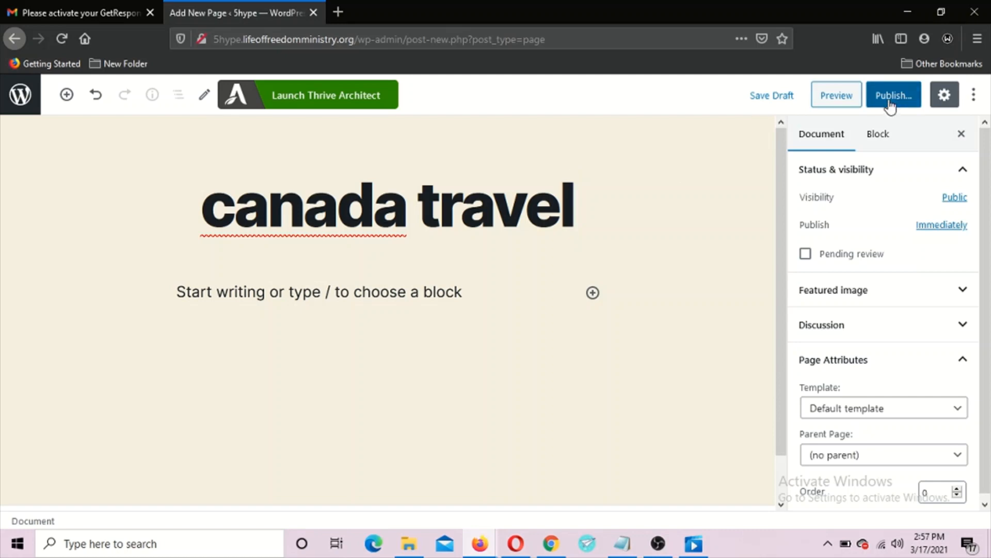
left_click(890, 103)
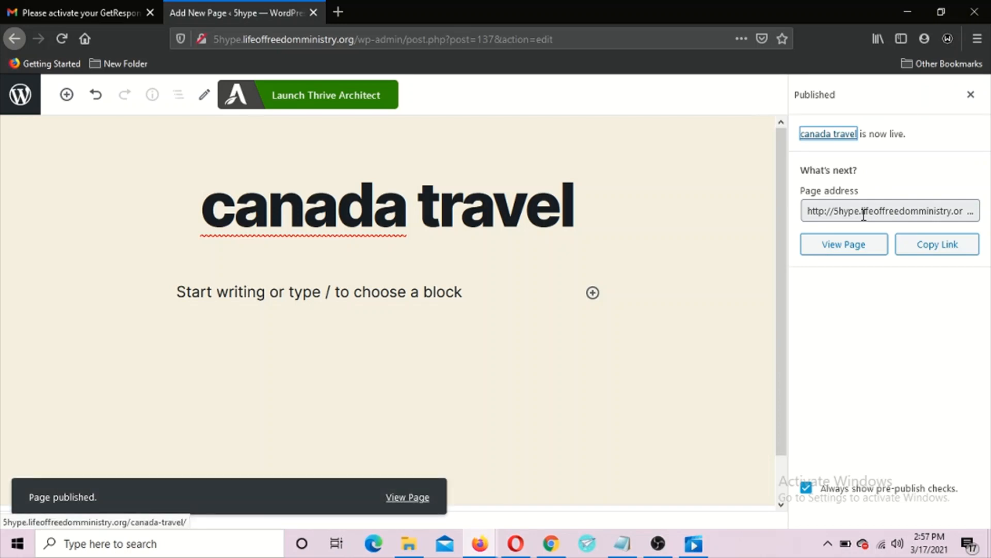
left_click(970, 94)
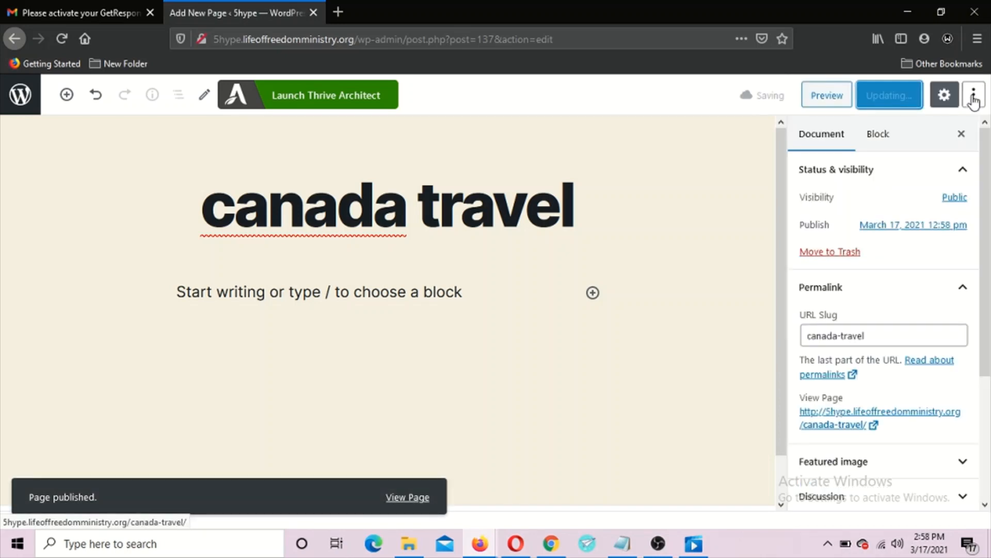
Step: Change the page's URL slug to "optin" and update the page
double_click(870, 335)
left_click_drag(869, 335, 795, 336)
type("optin")
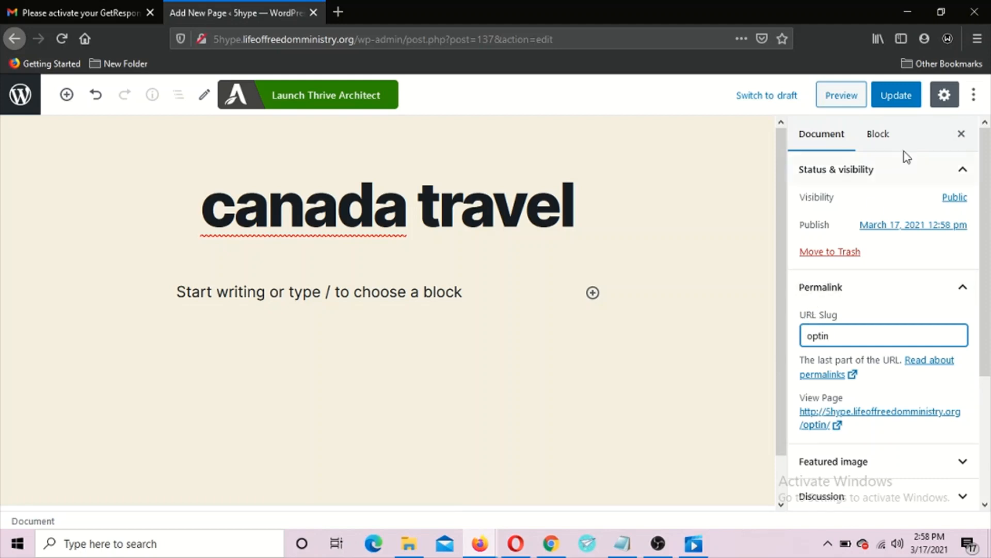
left_click(897, 95)
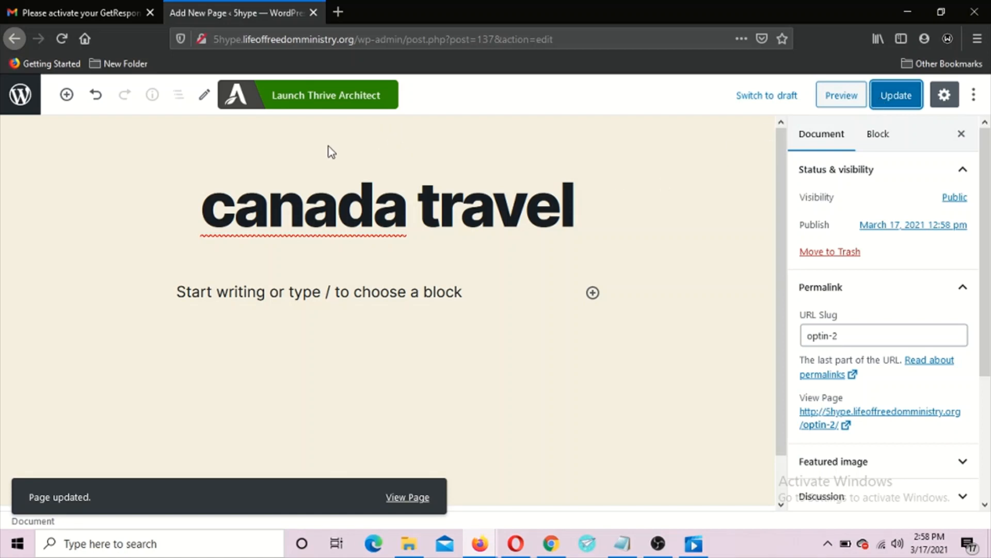
Step: Open the canada travel page in Thrive Architect and start a landing page import that overwrites its current contents
left_click(318, 105)
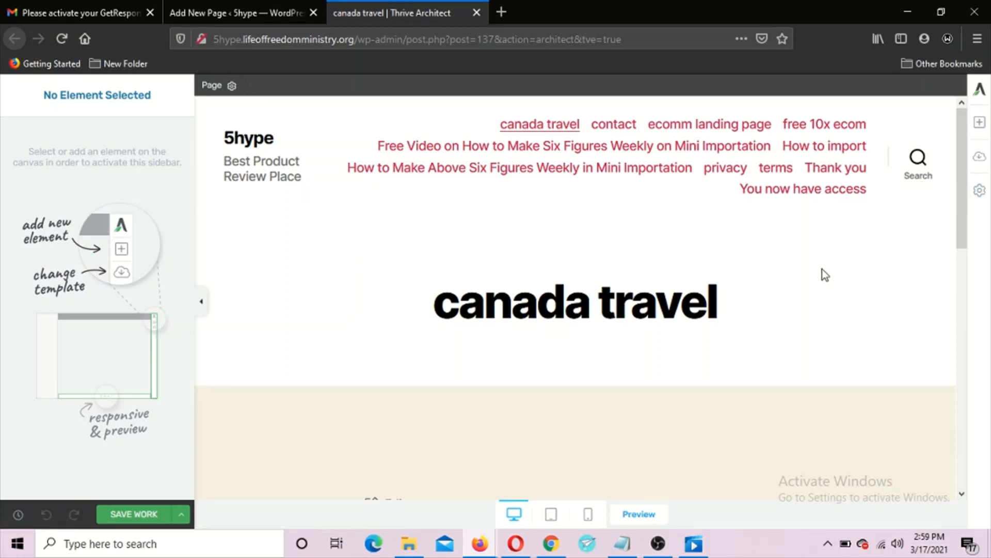
left_click(979, 192)
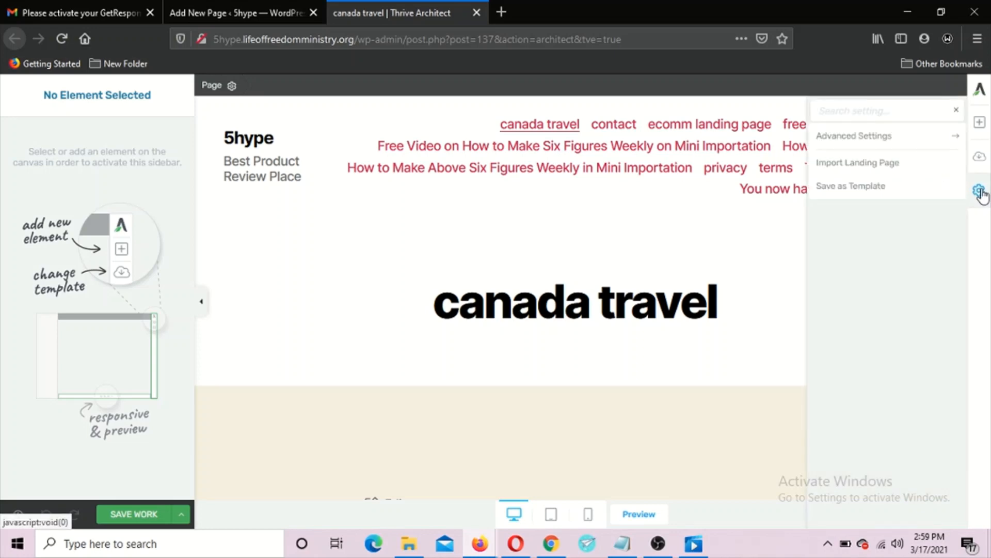
left_click(903, 163)
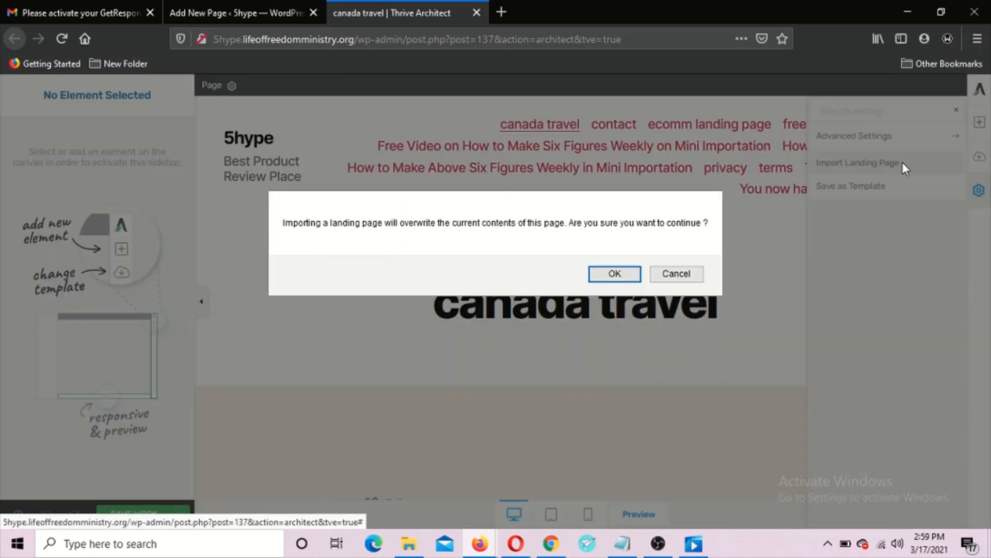
left_click(611, 274)
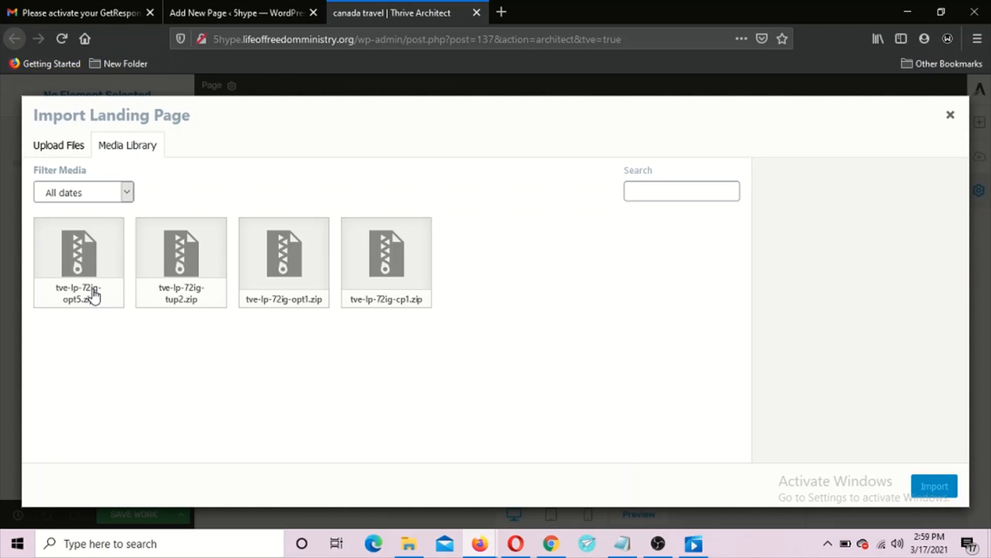
Step: Permanently delete tve-lp-72ig-opt5.zip from the media library
left_click(93, 296)
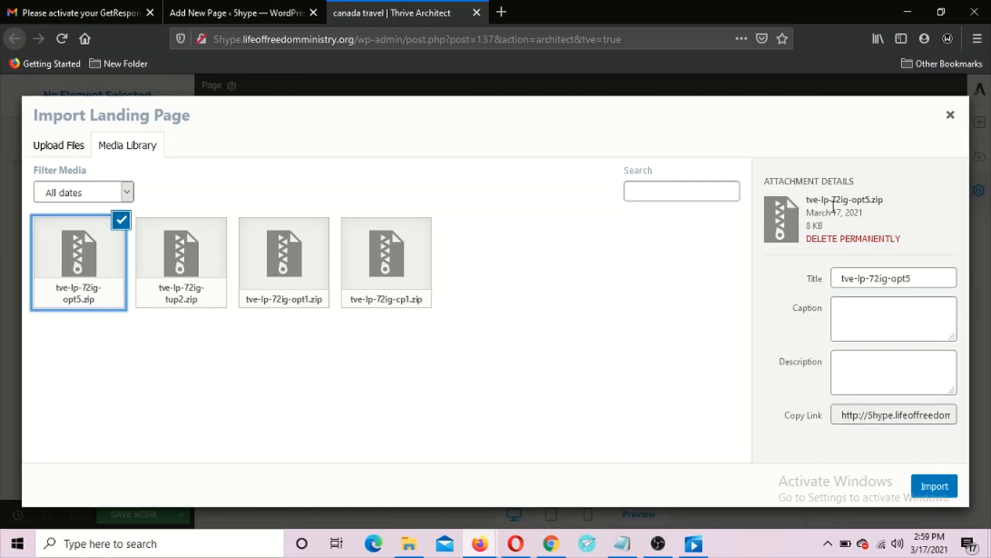
left_click(838, 237)
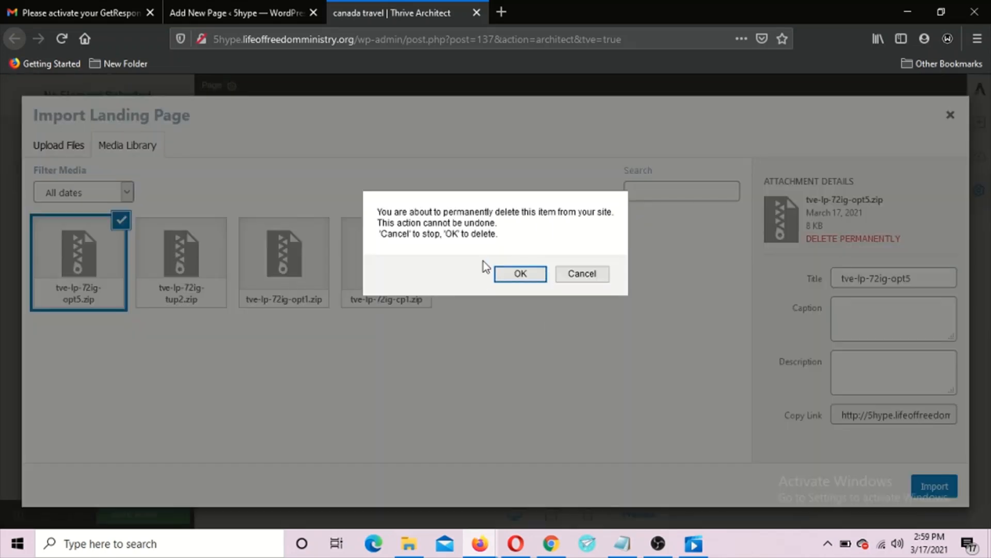
left_click(506, 274)
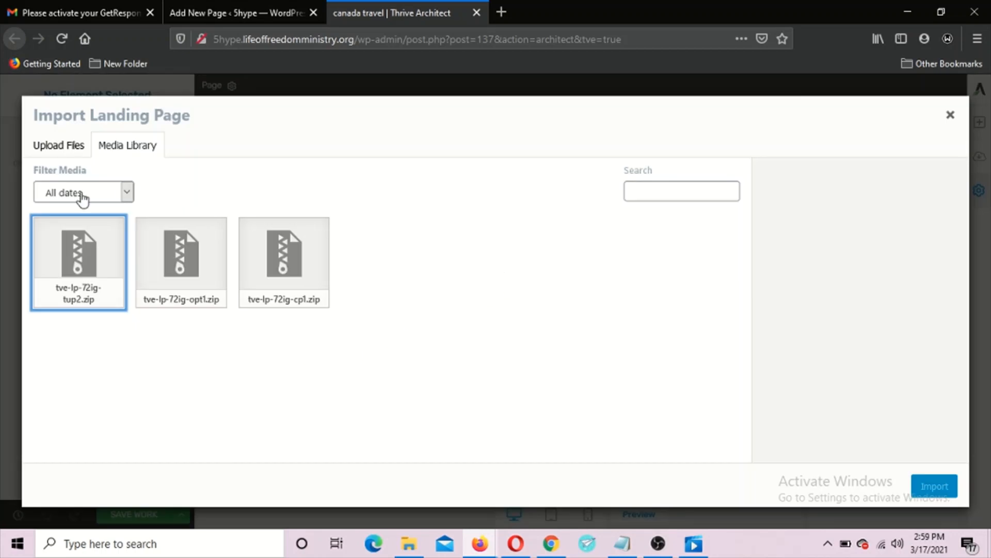
Step: Upload the tve-lp-72ig-opt5 archive from the optin pages folder and import it as the landing page
left_click(65, 152)
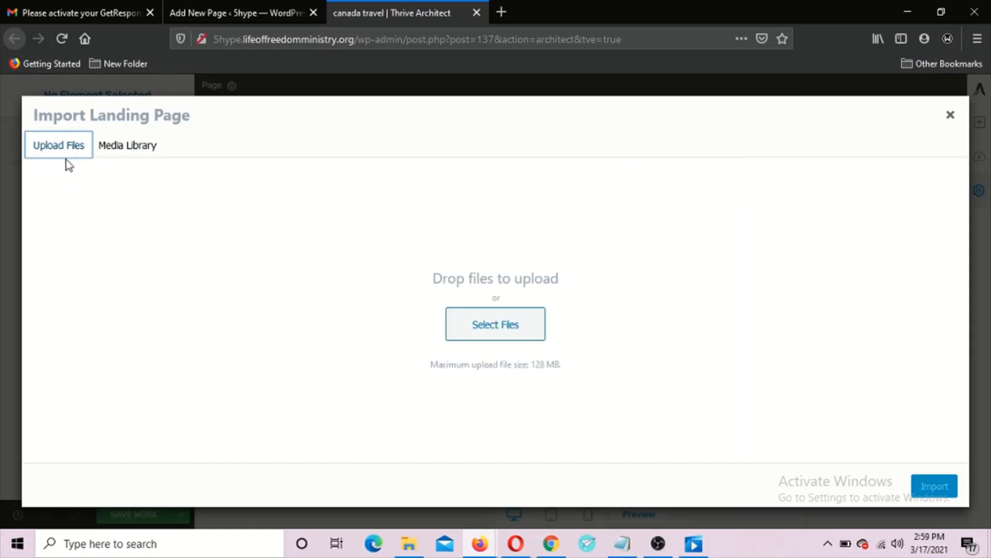
left_click(503, 334)
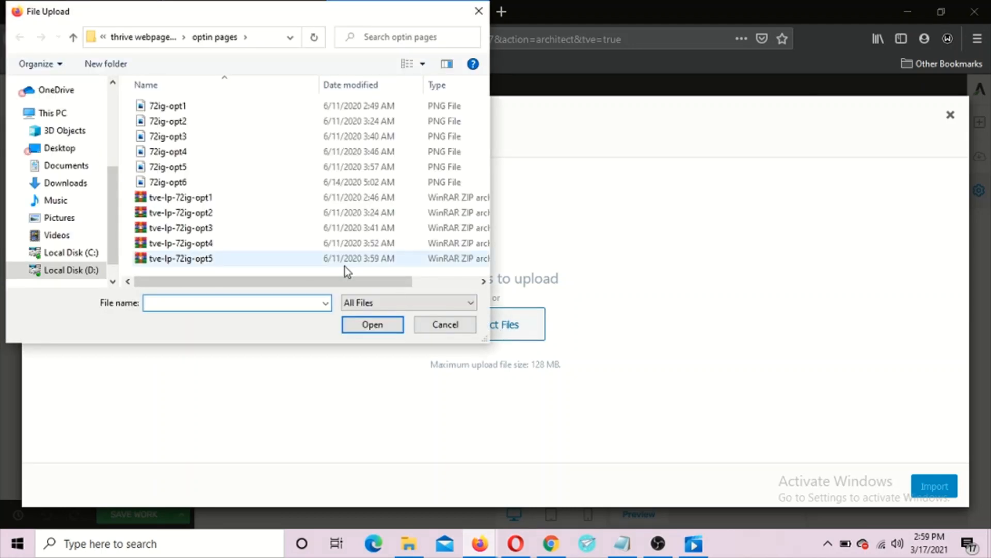
left_click(178, 261)
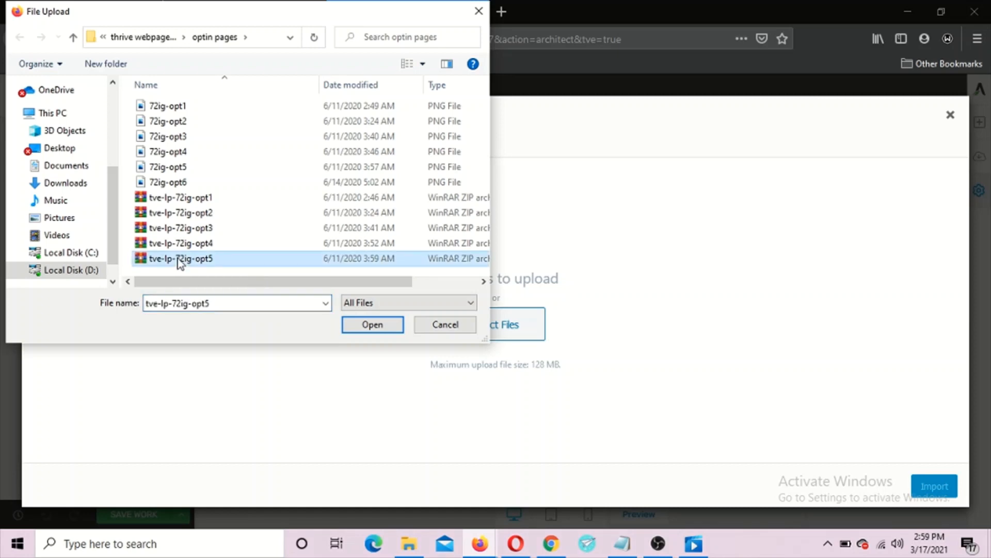
left_click(372, 330)
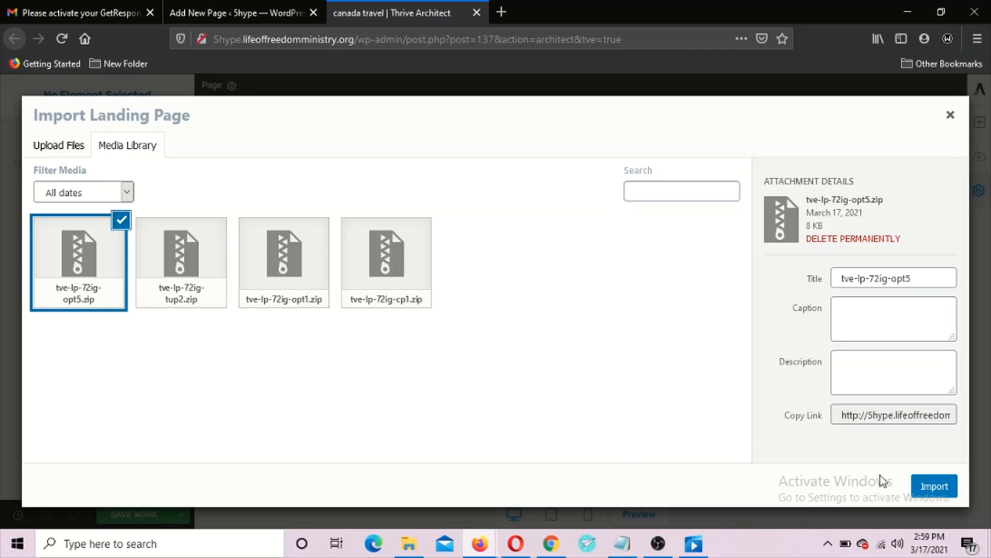
left_click(918, 486)
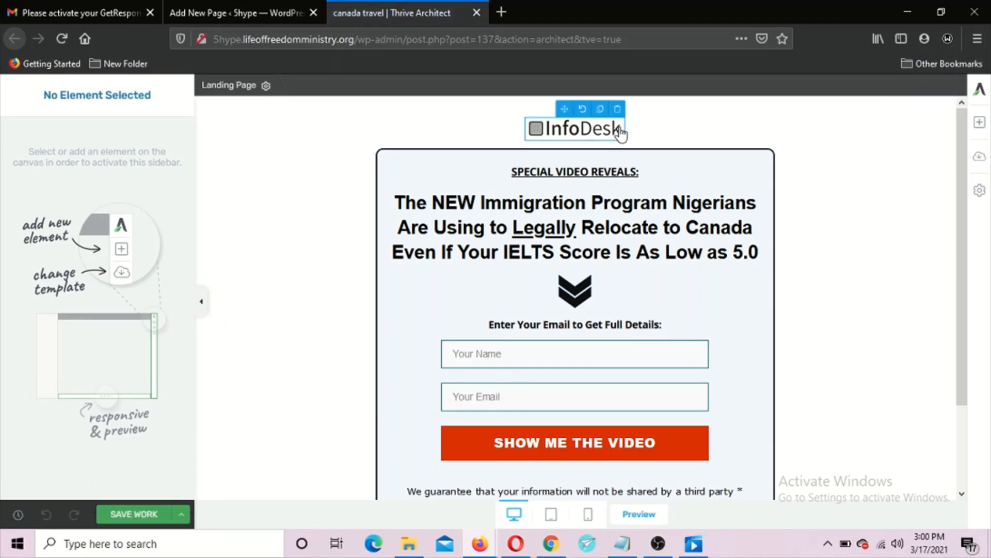
Step: Delete the InfoDesk logo above the content box and switch the lead generation form's connection from HTML code to API
left_click(618, 110)
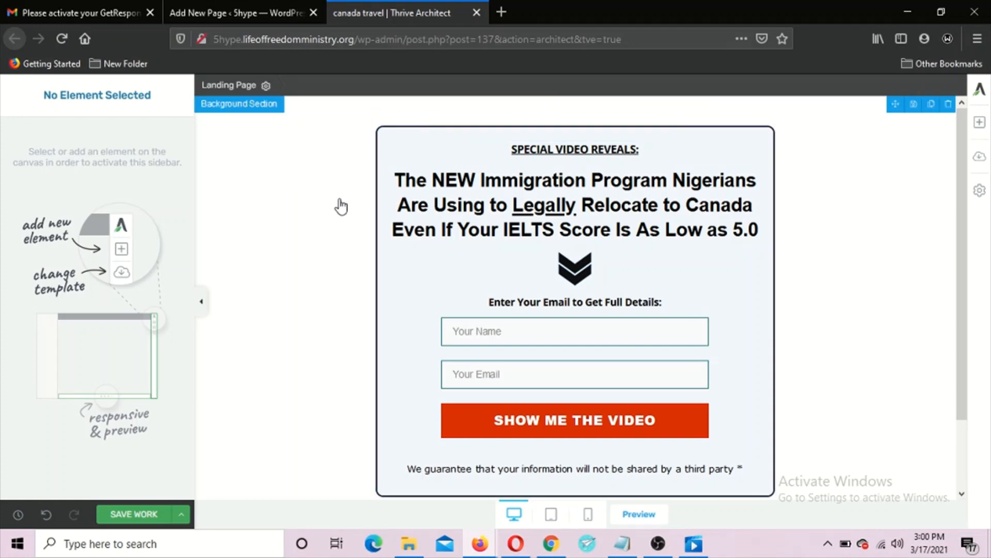
left_click(438, 354)
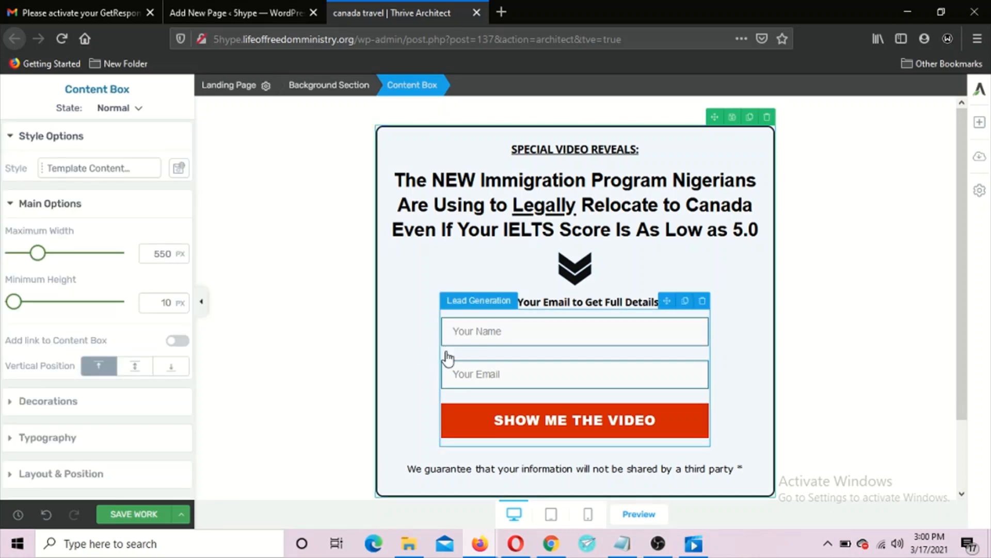
left_click(448, 357)
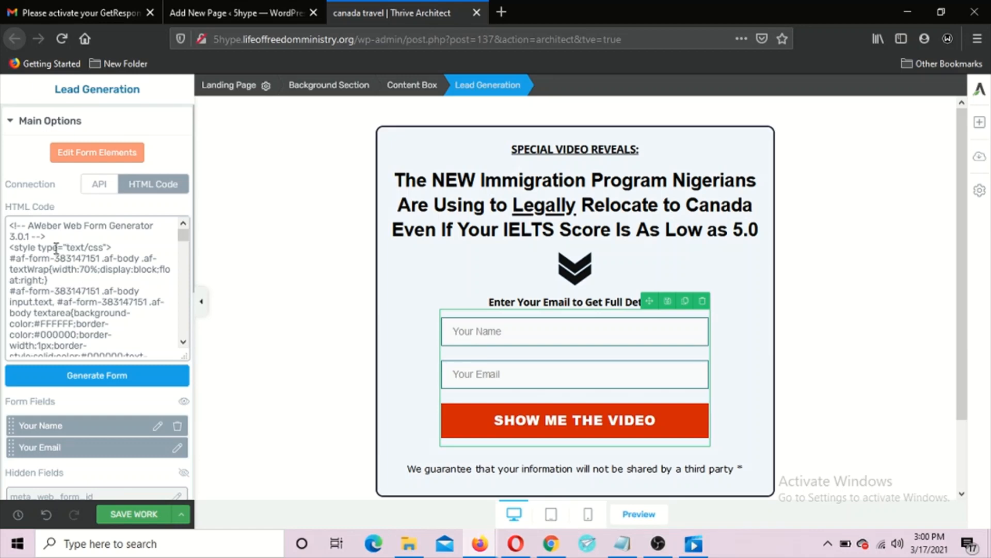
left_click(99, 186)
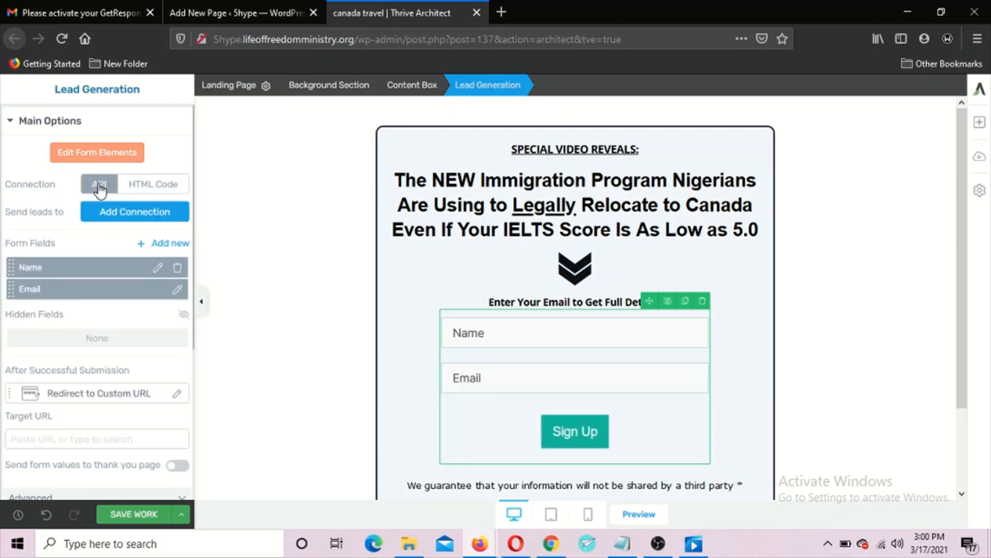
Step: Add a GetResponse connection with the canada_travel_list2 mailing list to the lead generation form and save the work
left_click(119, 217)
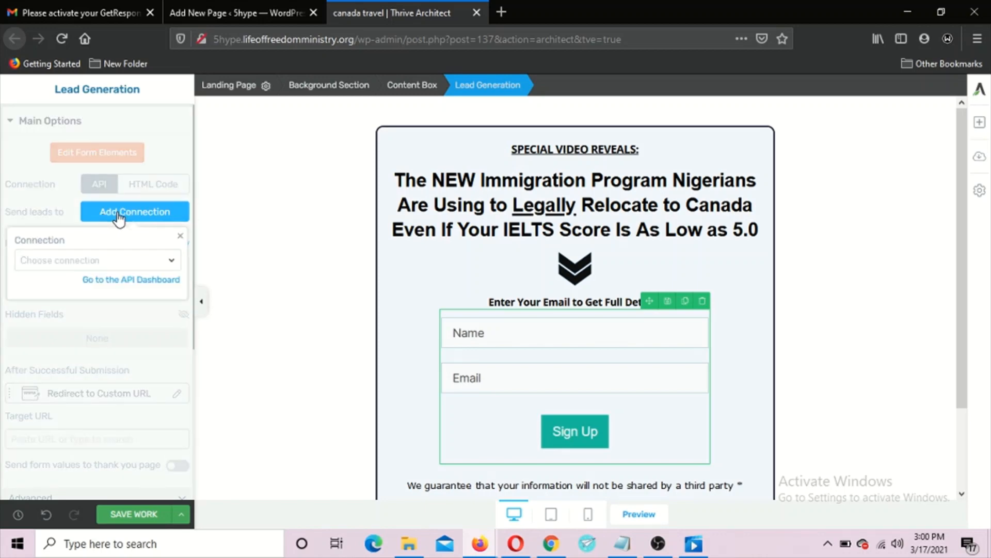
left_click(111, 263)
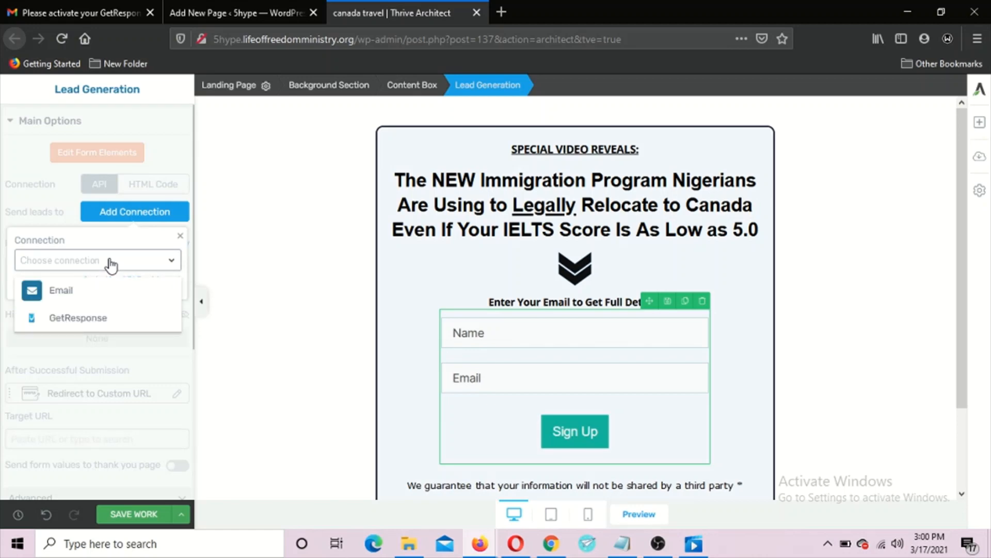
left_click(64, 319)
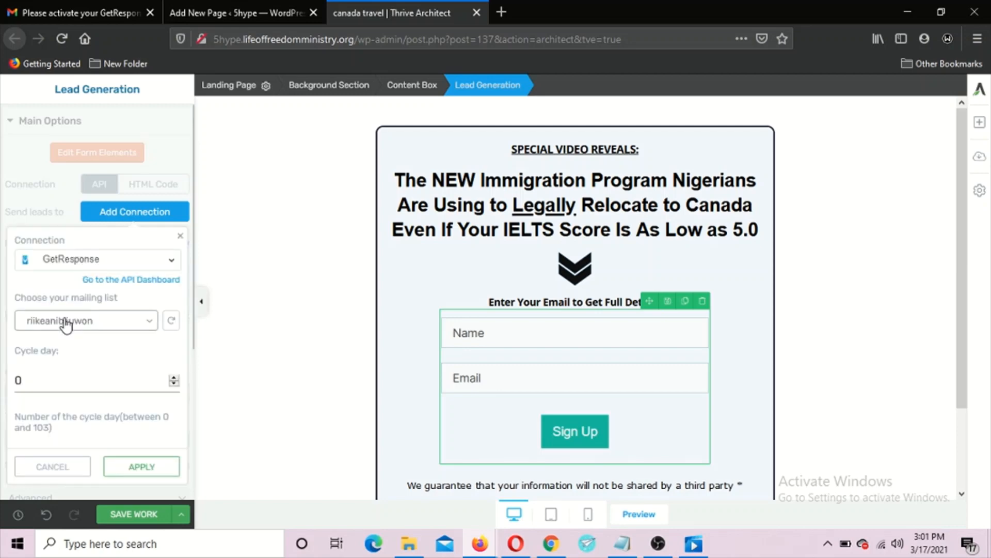
left_click(112, 323)
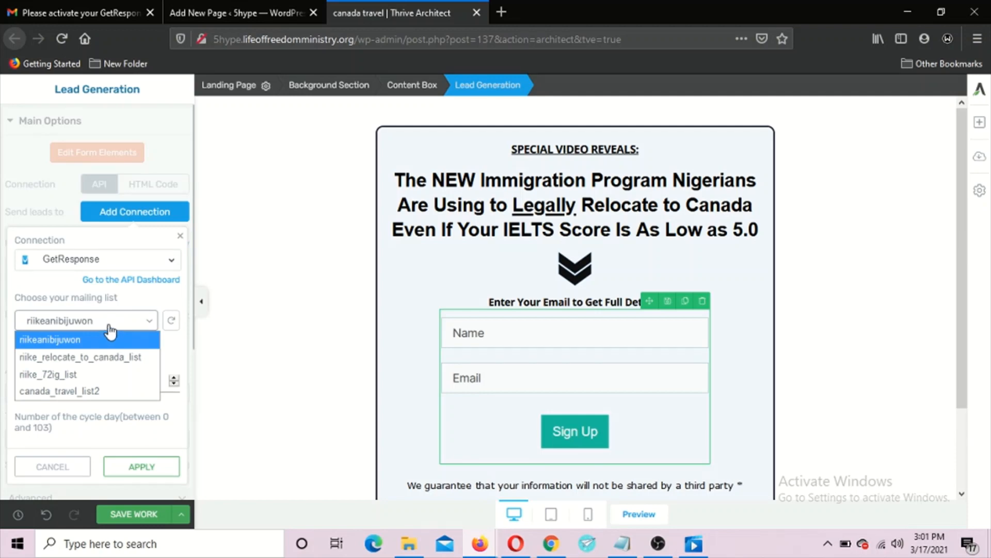
left_click(97, 392)
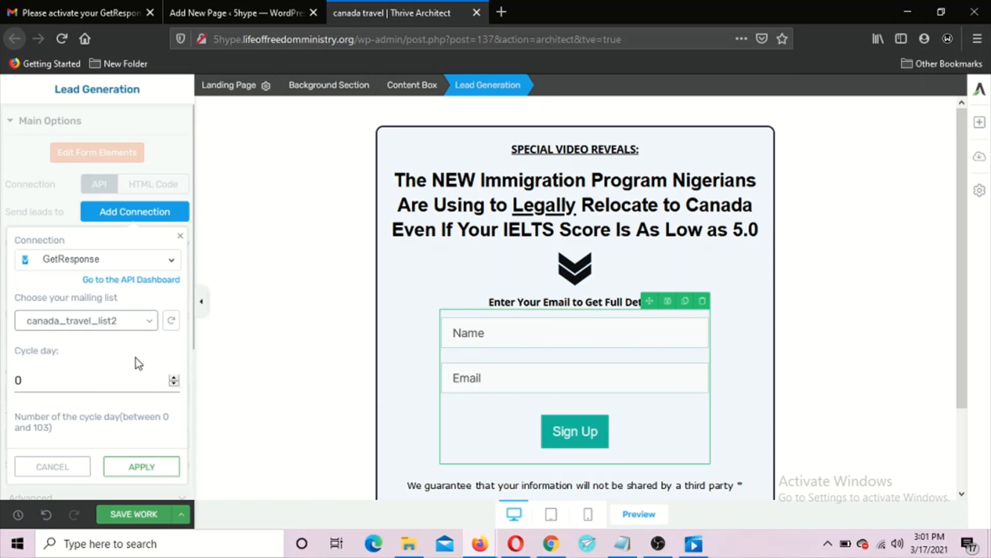
left_click(140, 467)
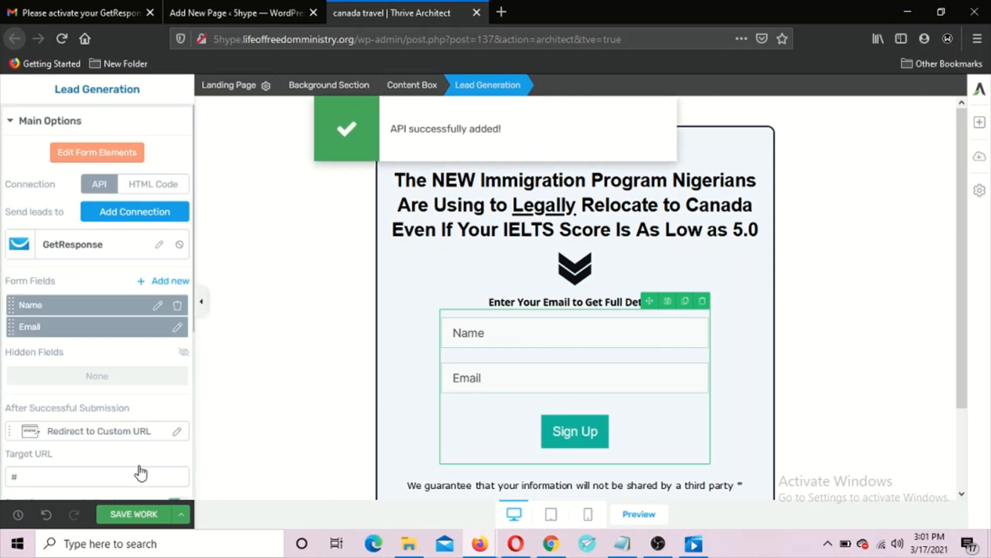
left_click(131, 515)
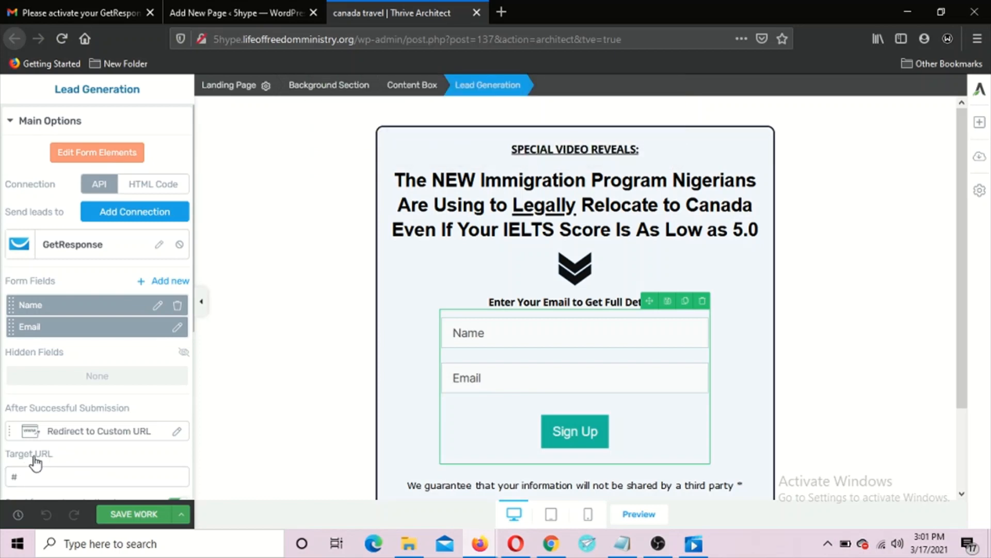
Step: Copy the site domain 5hype.lifeoffreedomministry.org from the page address for the form's target URL
left_click(26, 475)
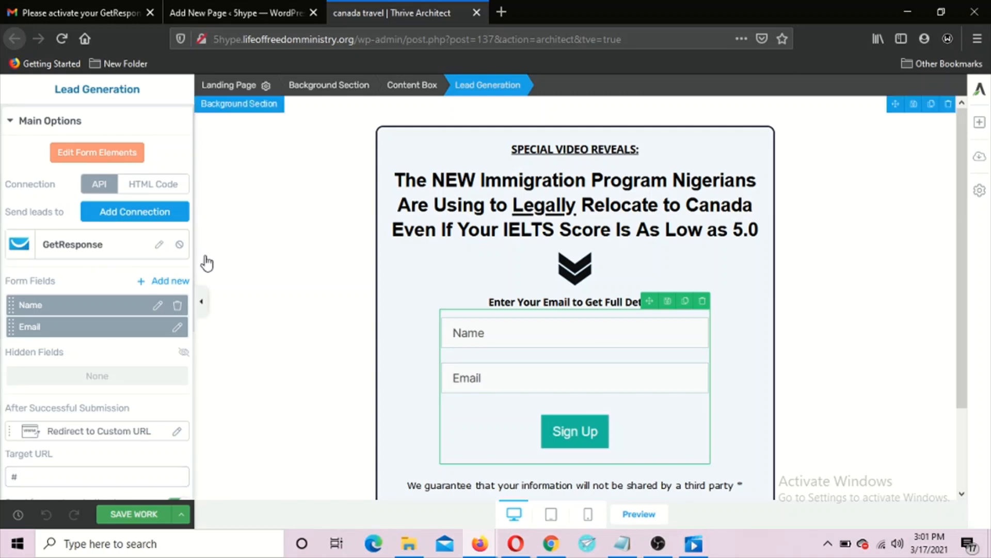
left_click_drag(354, 41, 196, 46)
key("ctrl+c")
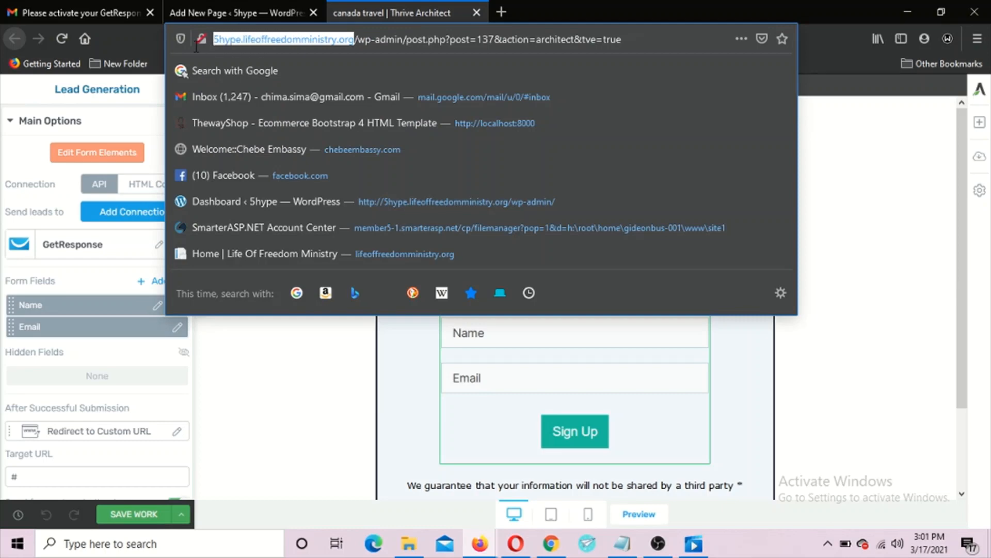
left_click(298, 382)
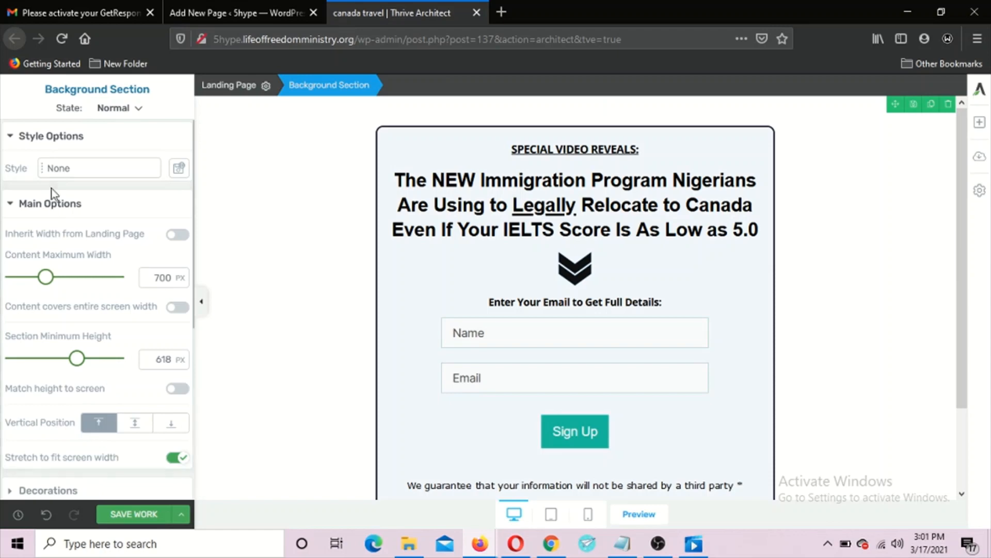
left_click(11, 146)
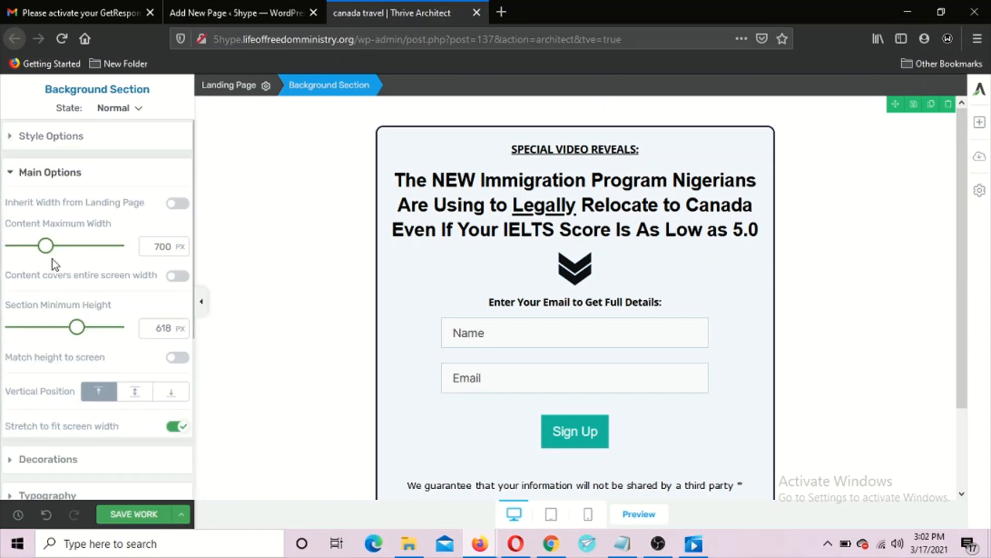
left_click(11, 173)
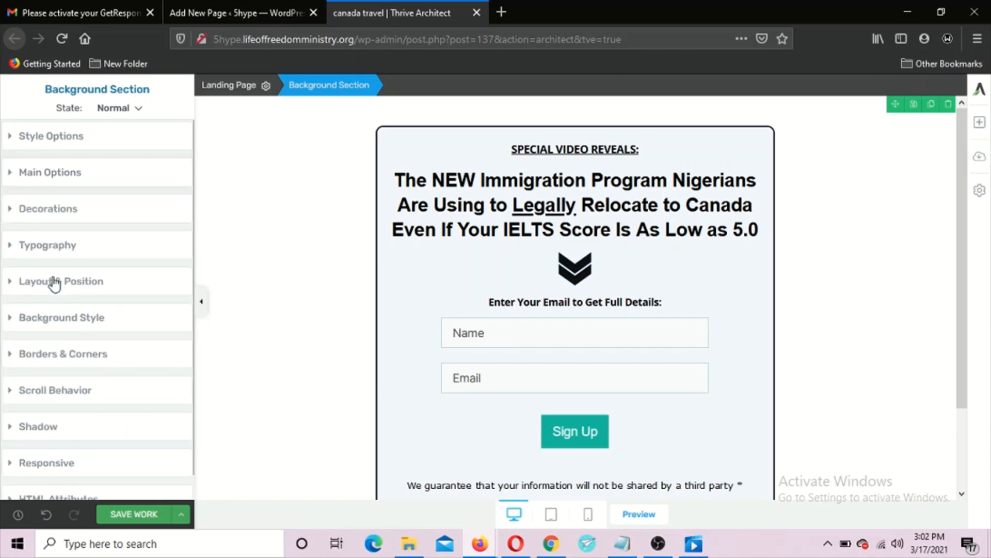
left_click(9, 174)
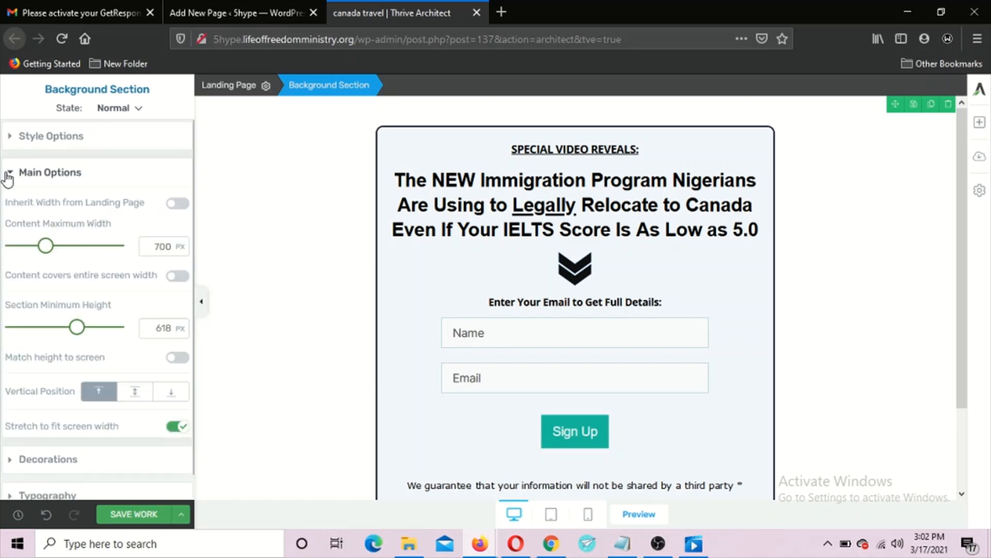
left_click(441, 364)
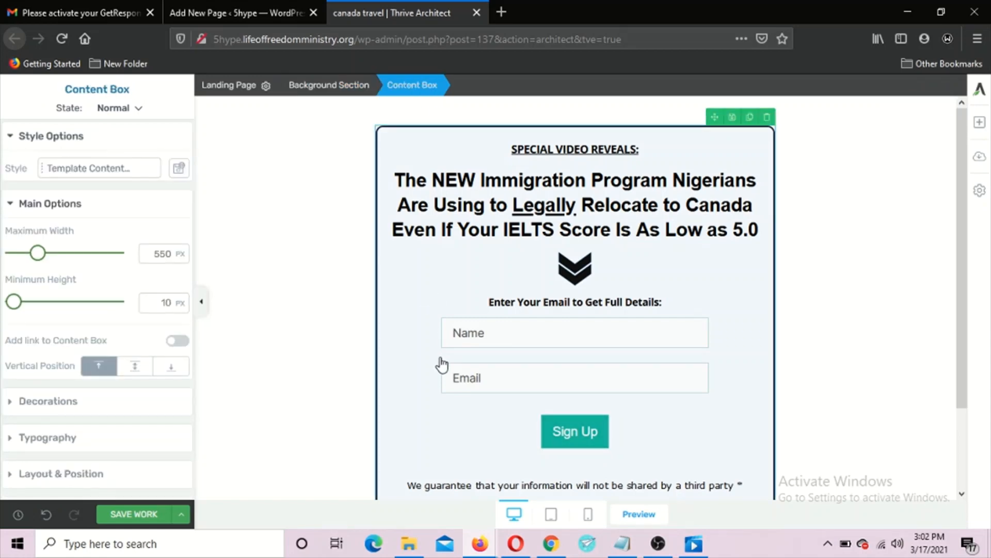
left_click(469, 359)
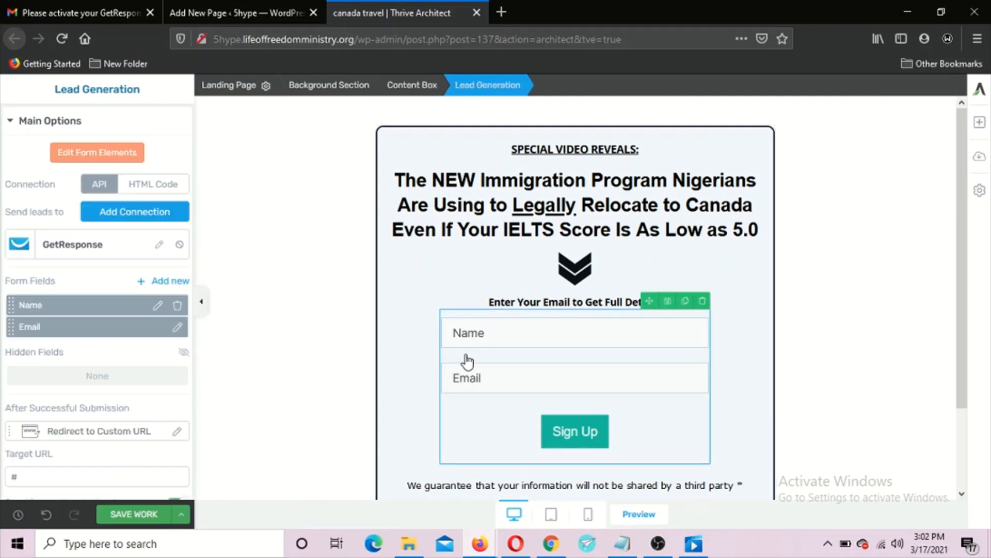
double_click(35, 476)
key("BackSpace")
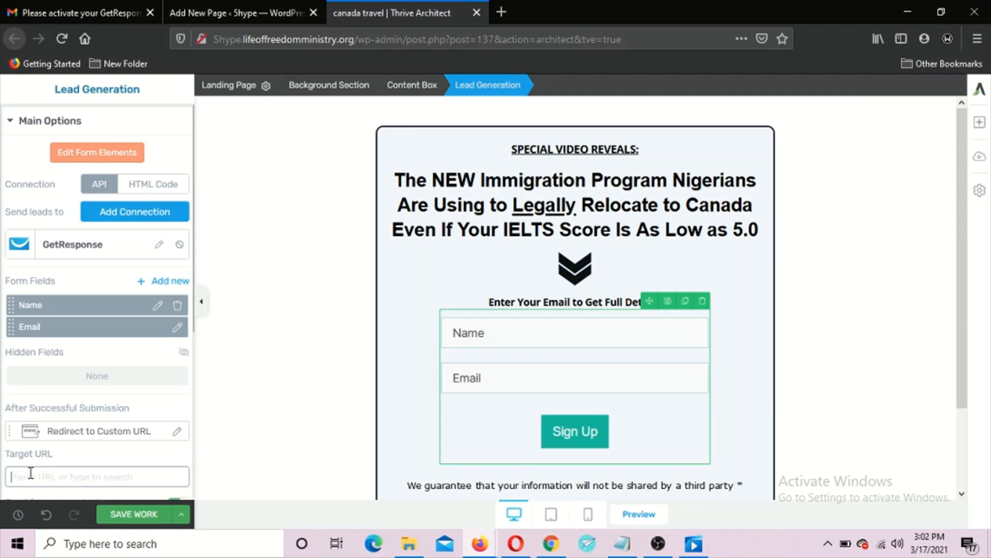
key("ctrl+v")
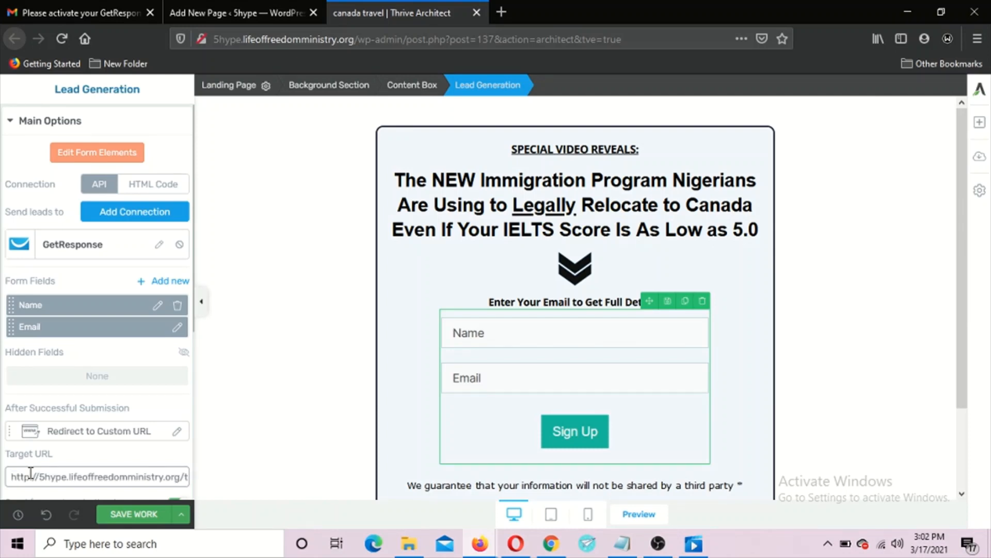
type("hankyou")
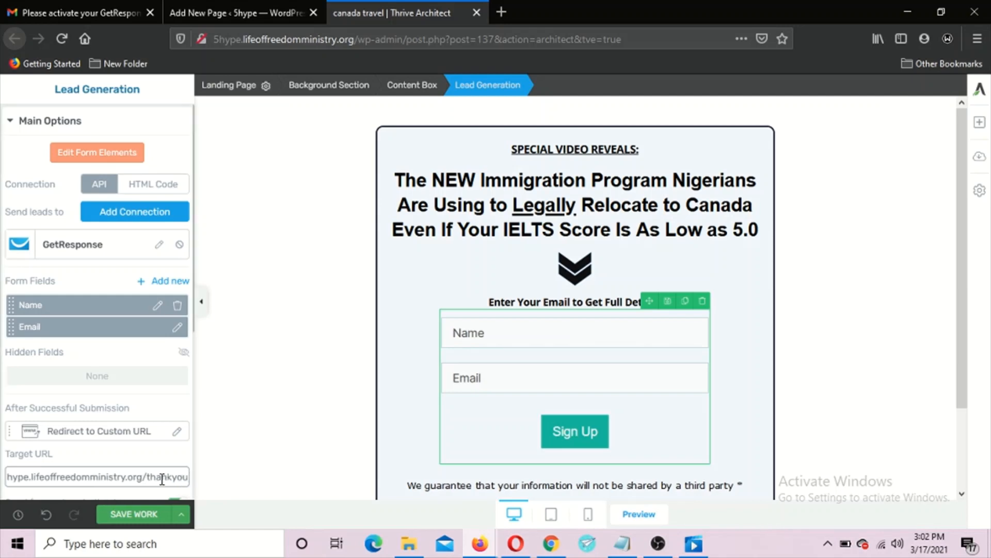
left_click(134, 515)
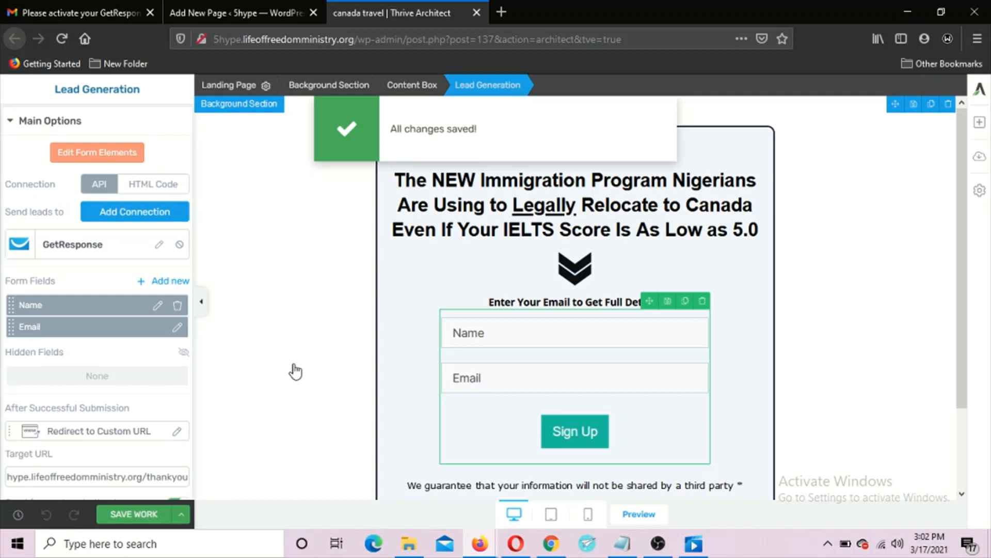
Step: Go back to the WordPress editor, look through the site's list of pages and view the live canada travel page
left_click(253, 9)
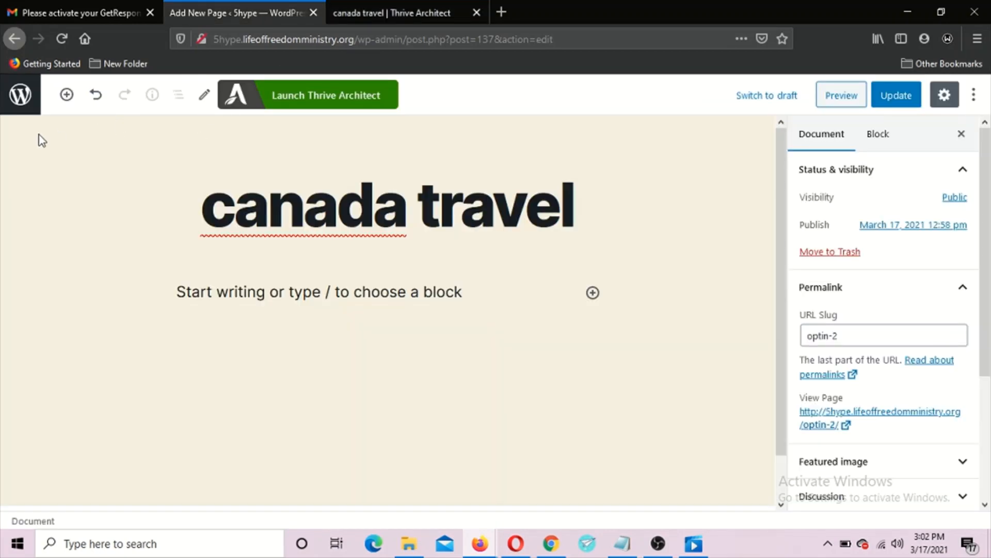
left_click(20, 103)
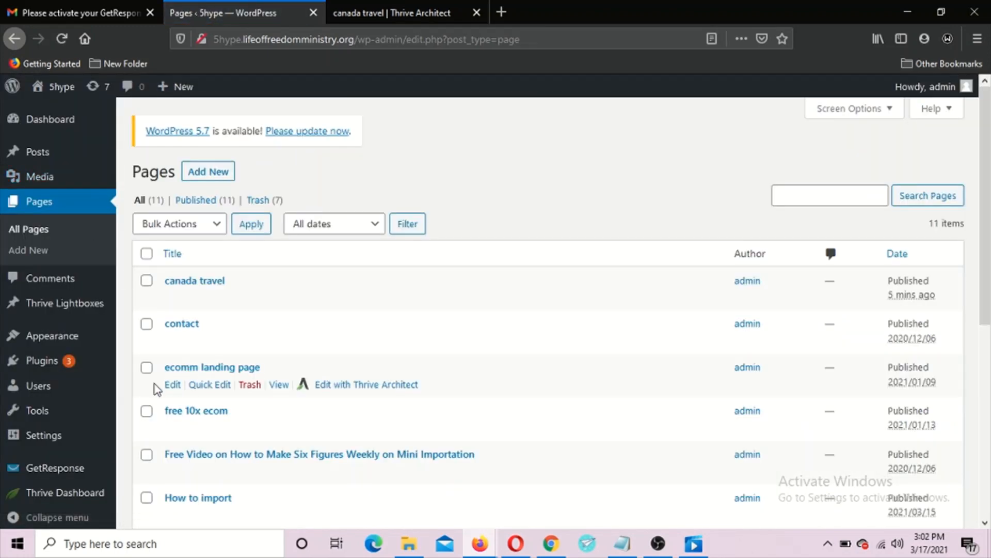
scroll(157, 389, "down", 3)
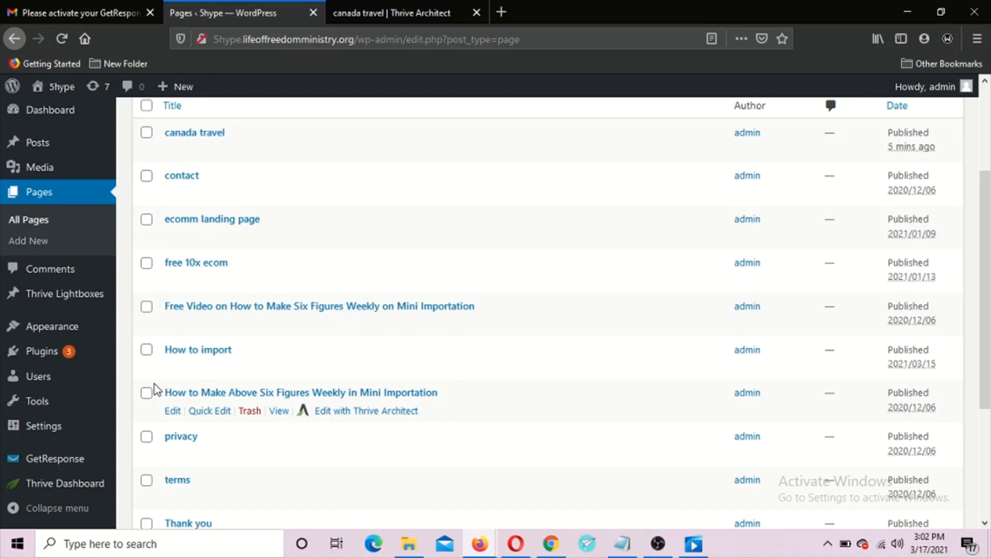
scroll(156, 391, "down", 2)
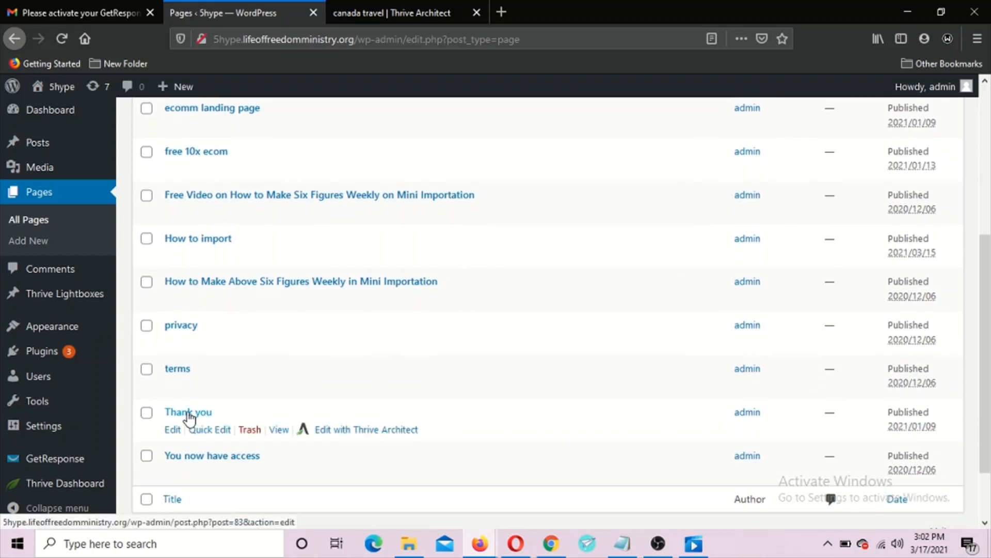
scroll(207, 345, "up", 3)
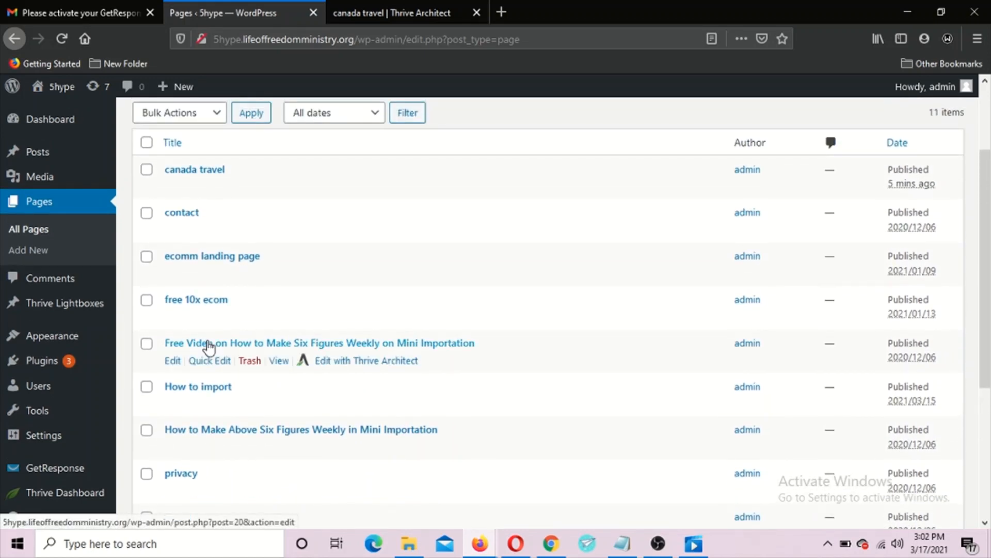
scroll(208, 347, "up", 1)
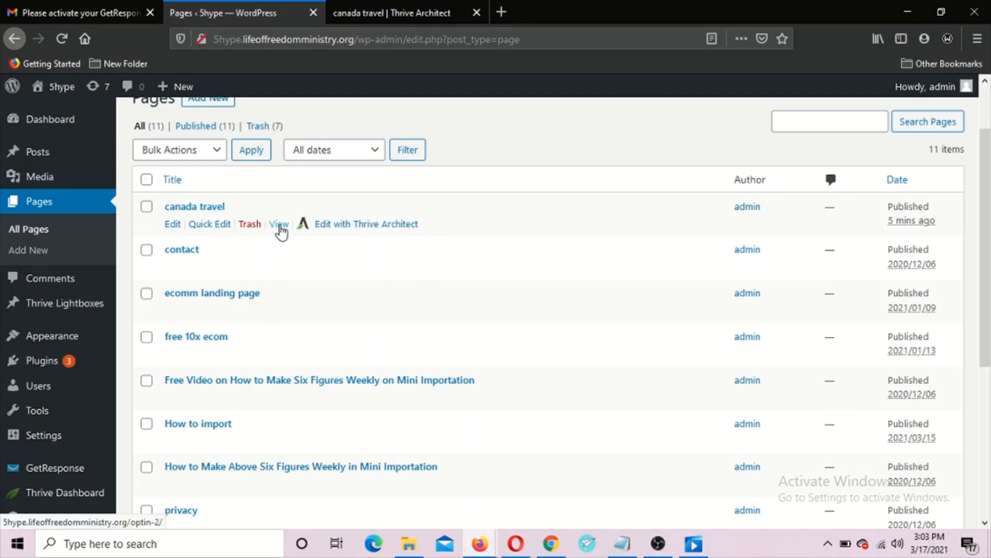
left_click(280, 224)
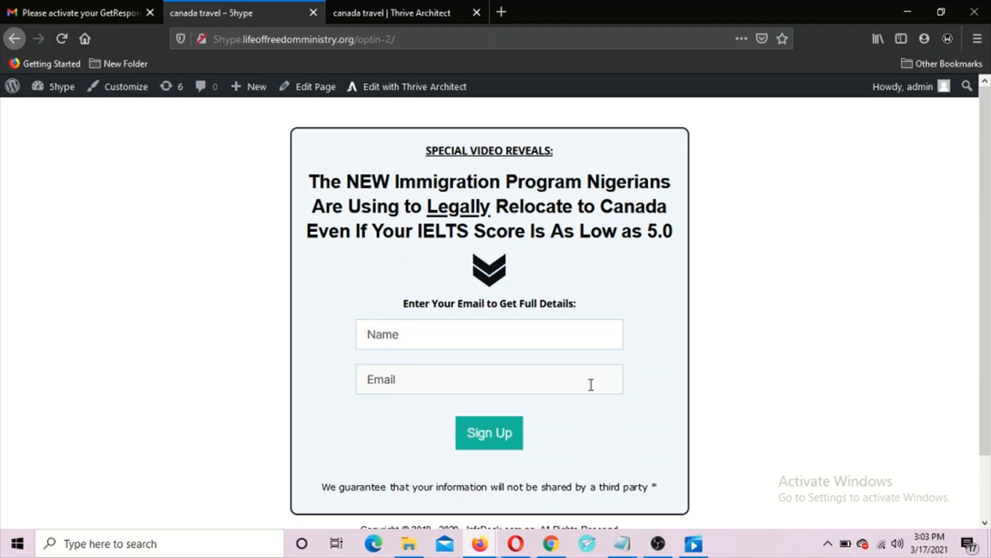
Step: Switch to Notepad, highlight the "Add and Link thank-you page" item in the table of contents, and return to Firefox's WordPress pages list
left_click(623, 550)
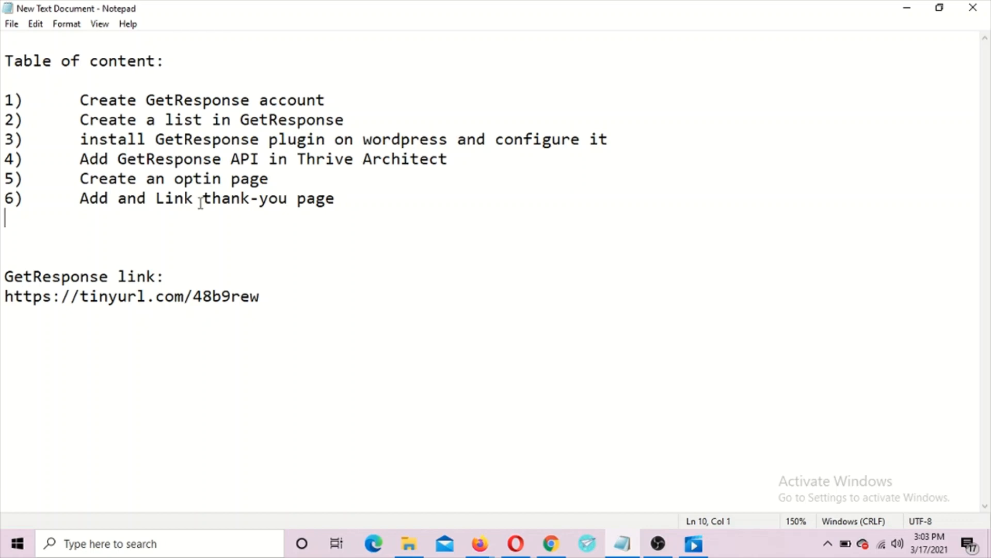
left_click_drag(202, 206, 80, 199)
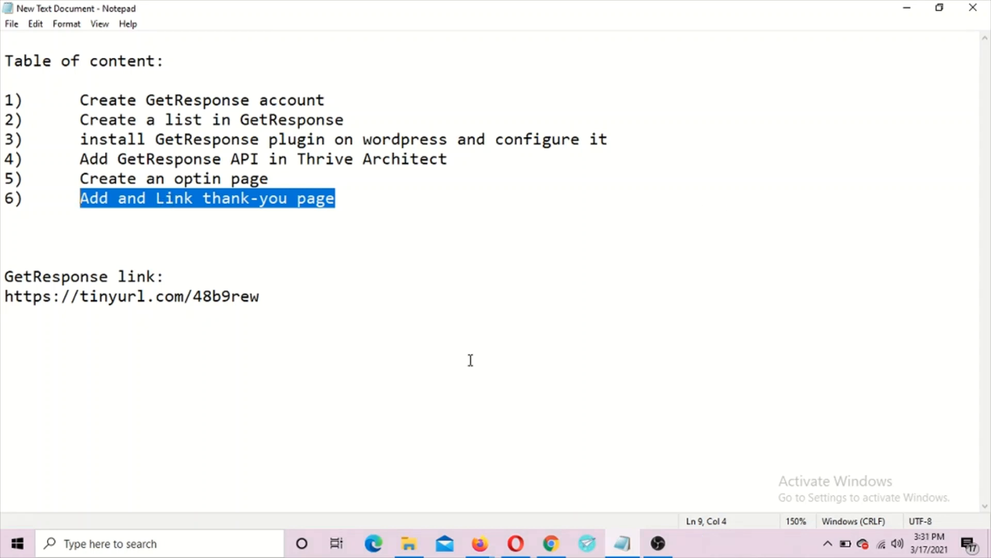
mouse_move(488, 552)
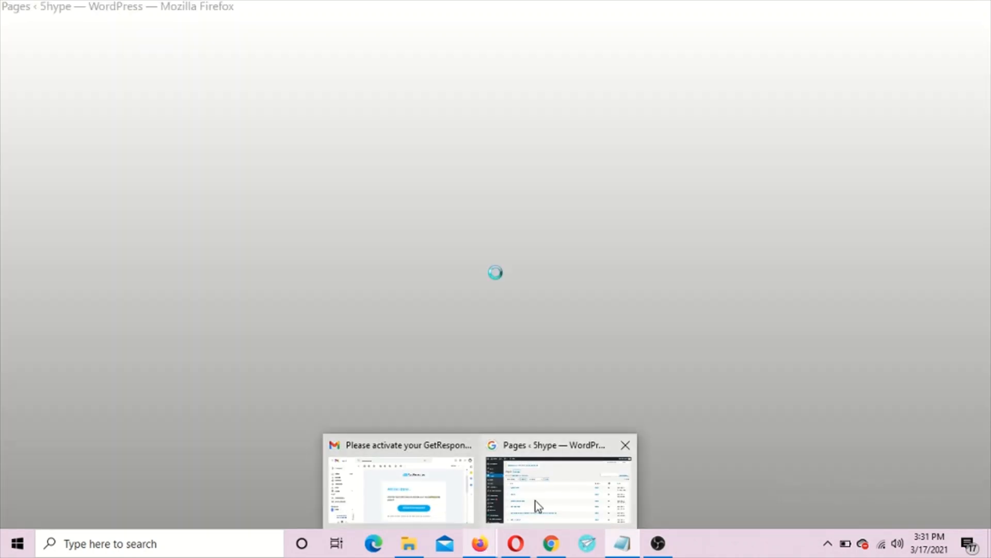
left_click(535, 502)
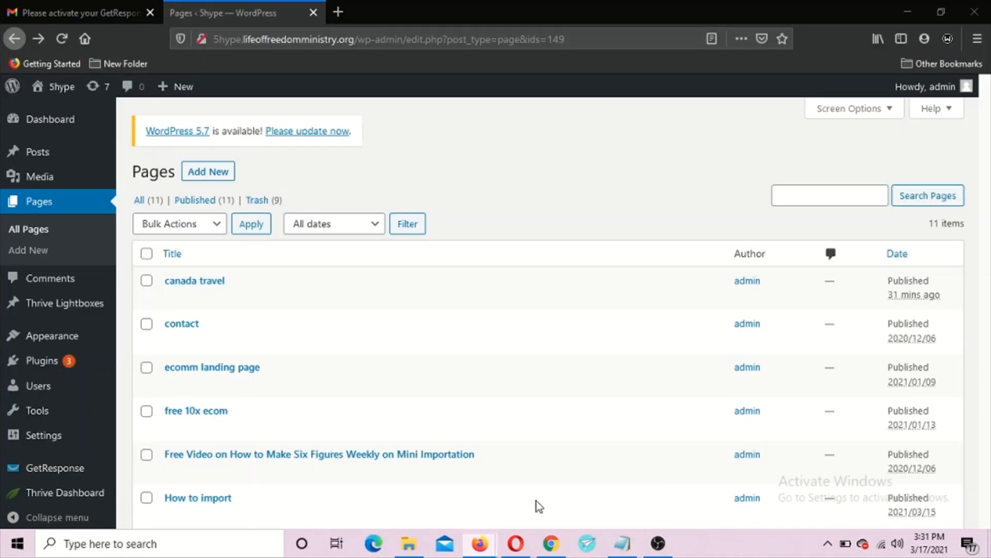
Step: Add a new page titled "you are welcome" and publish it
left_click(52, 211)
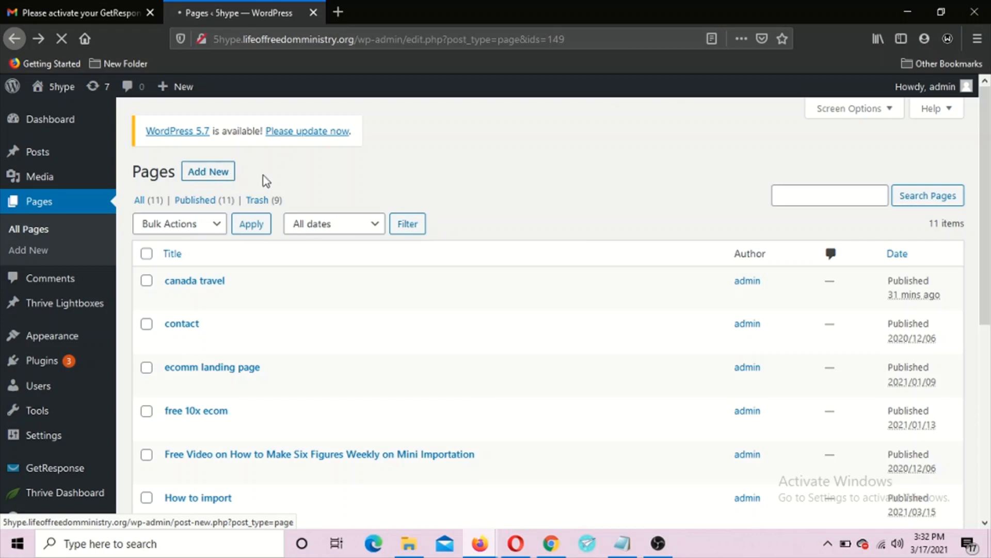
left_click(213, 173)
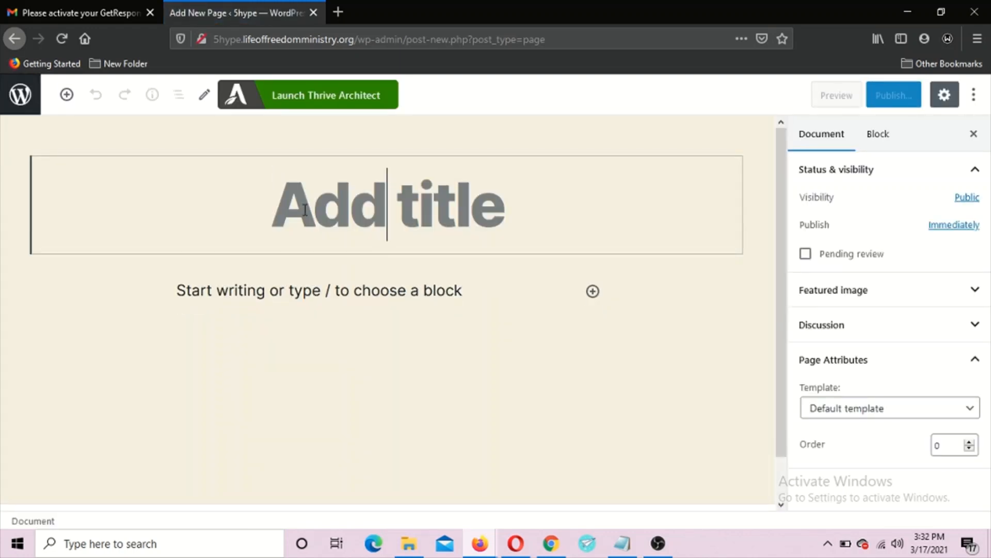
type("you a")
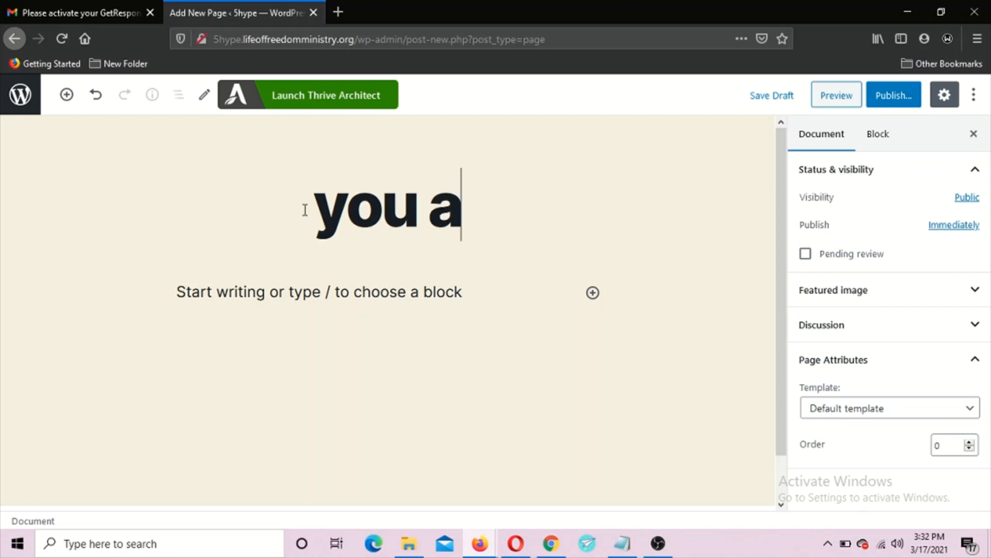
type("re we")
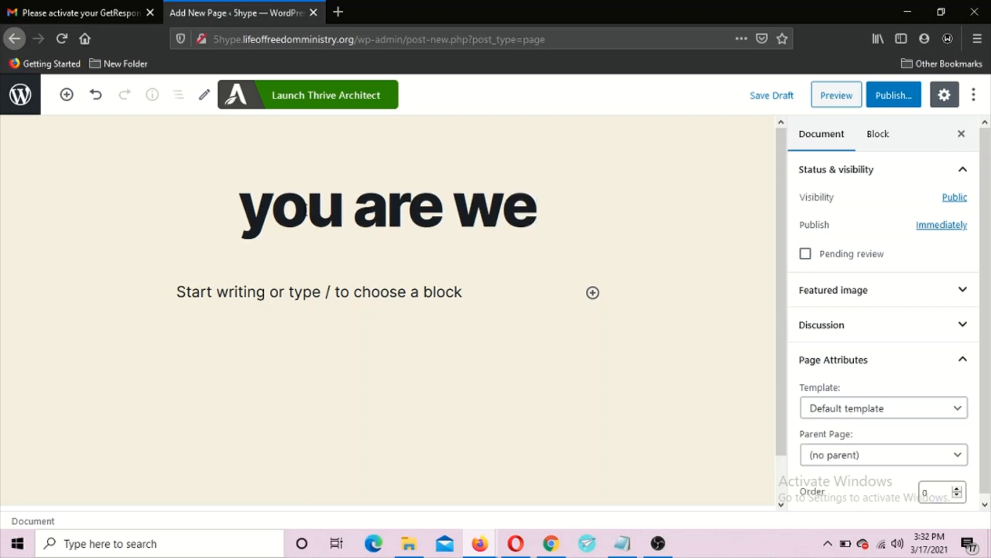
type("lcome")
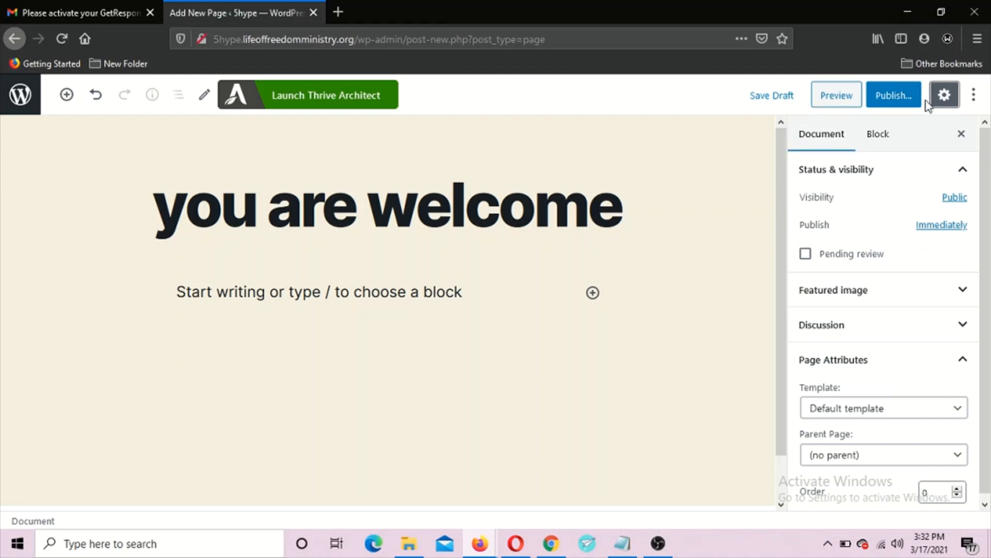
left_click(893, 101)
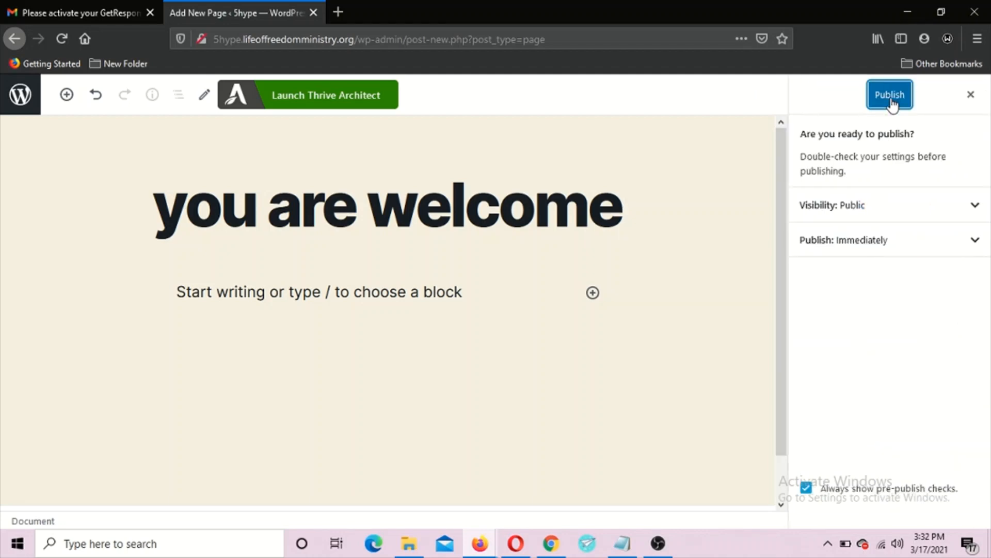
left_click(892, 98)
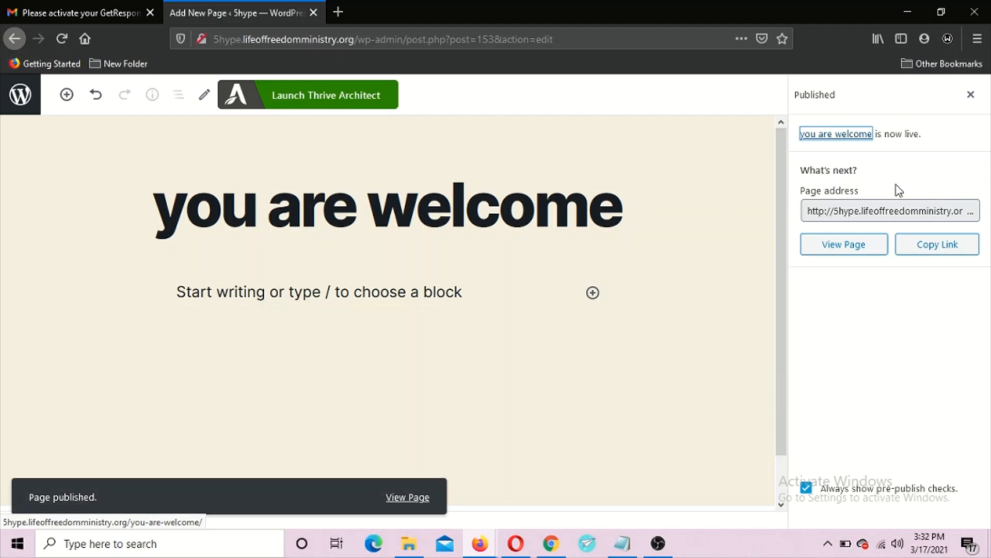
left_click(958, 98)
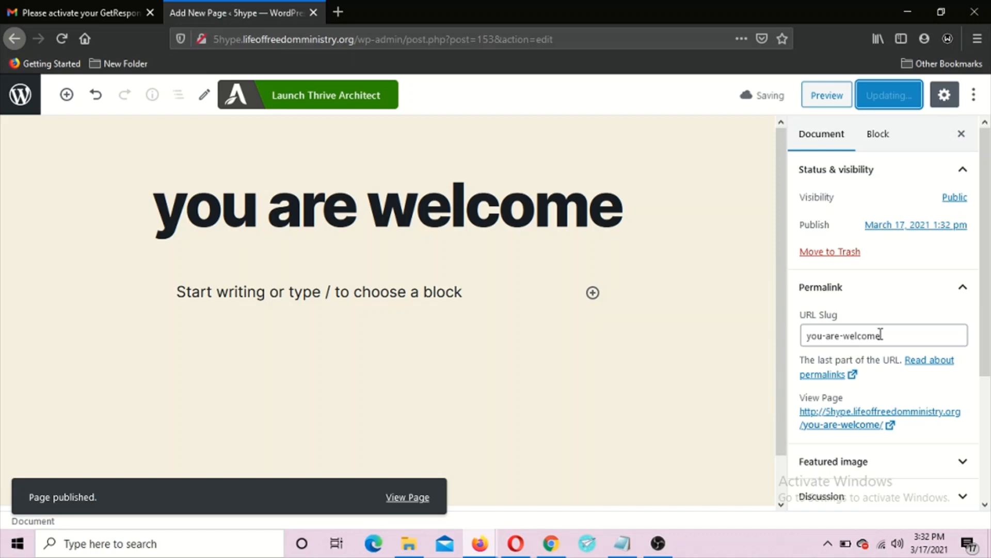
Step: Change the new page's URL slug to thankyou and update the page
left_click_drag(880, 336, 809, 336)
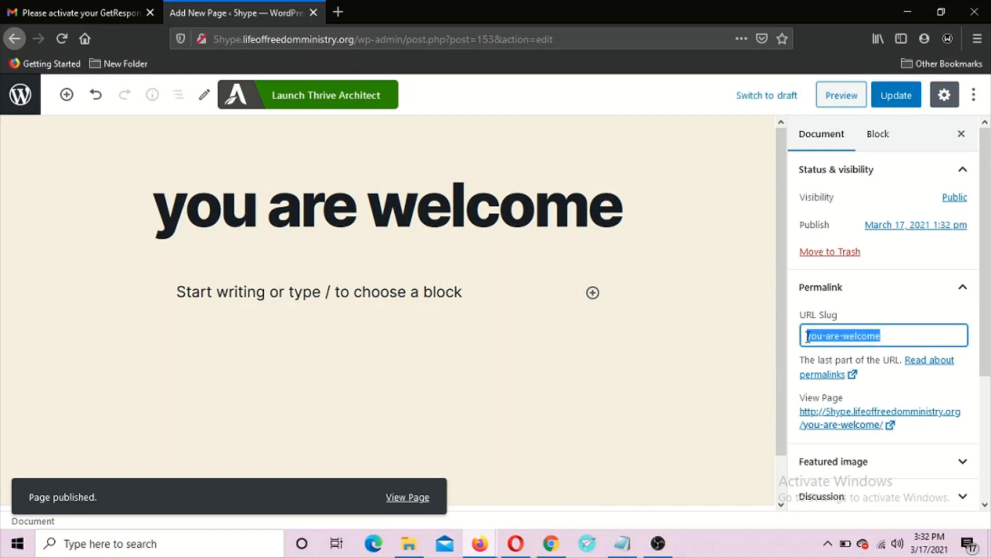
key("BackSpace")
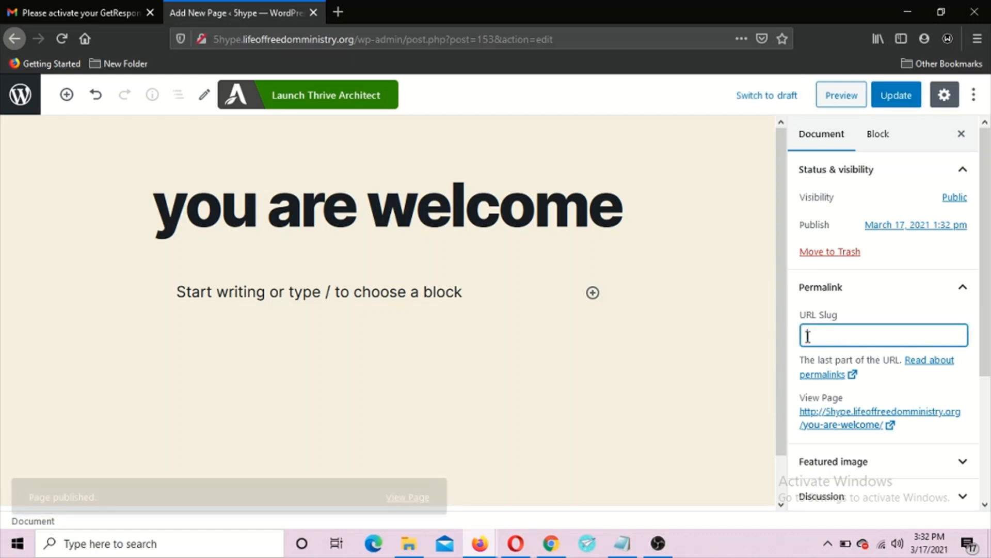
type("th")
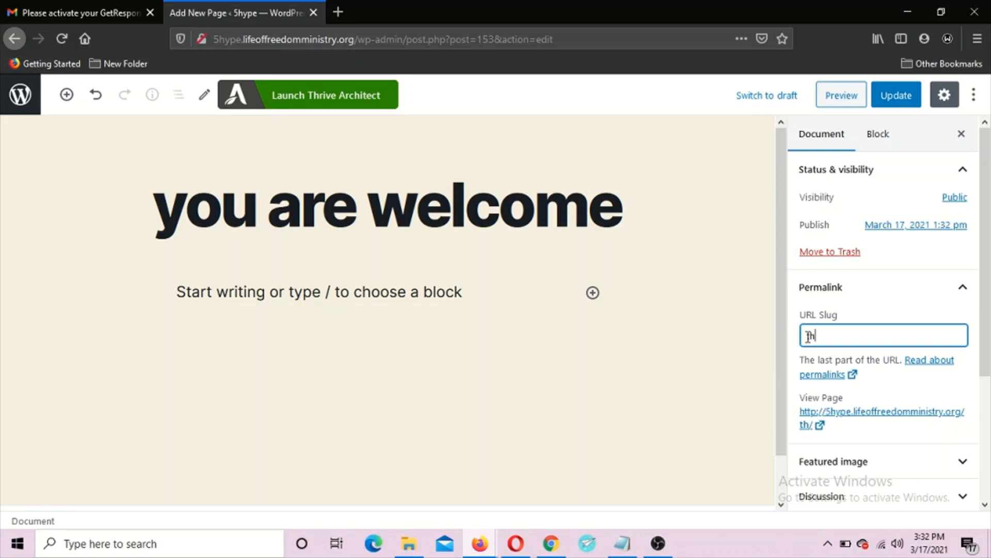
type("ank")
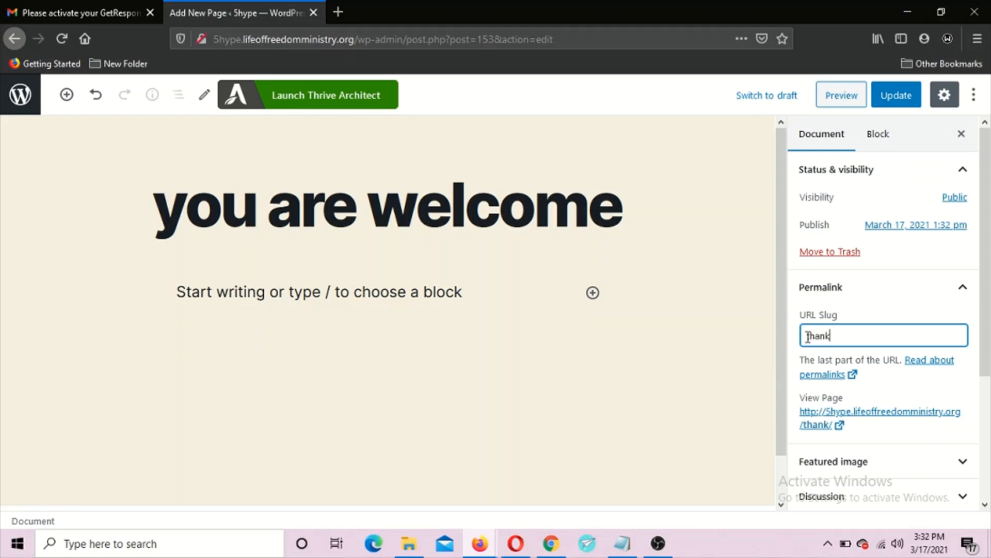
type("you")
left_click(896, 101)
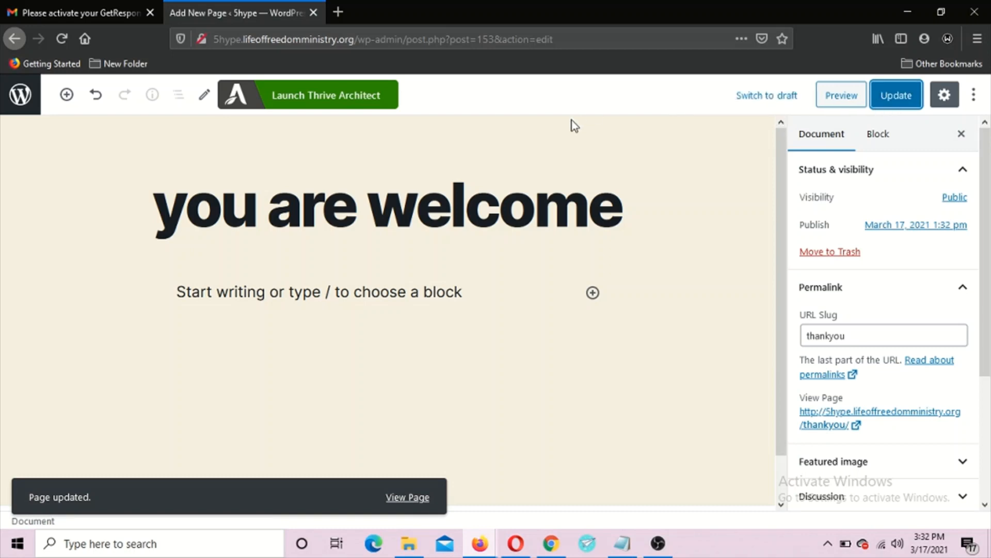
Step: Open the "you are welcome" page in Thrive Architect and start a landing page import, agreeing to overwrite its current contents
left_click(324, 103)
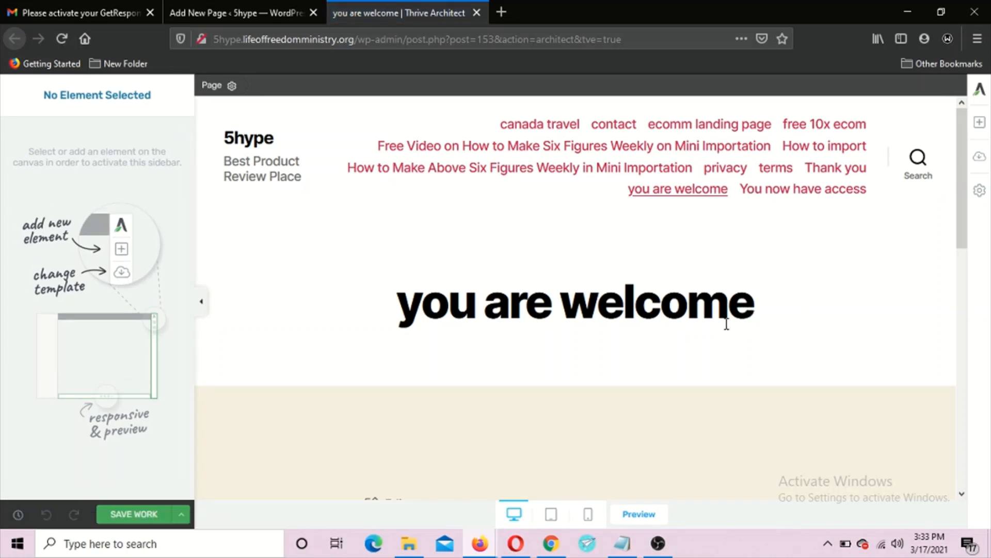
left_click(979, 190)
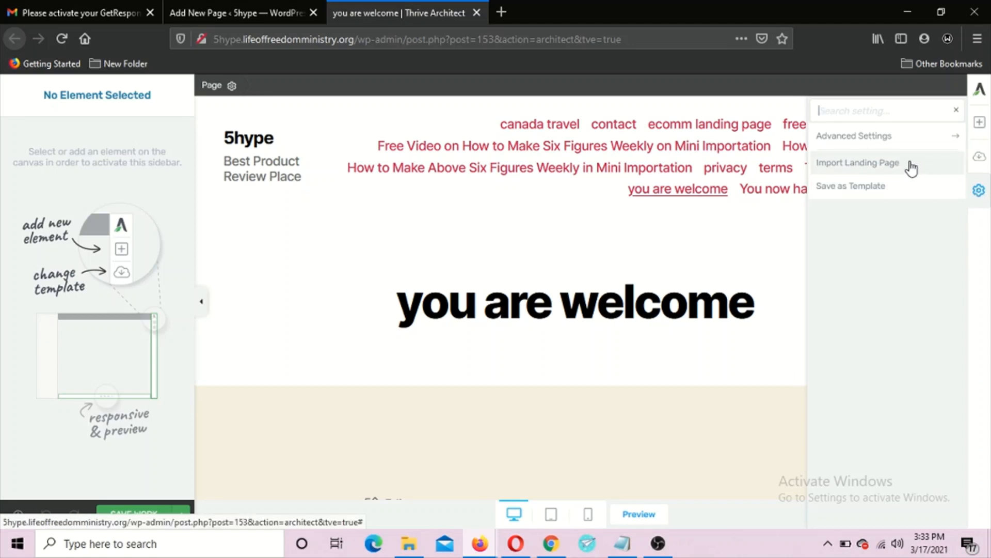
left_click(875, 163)
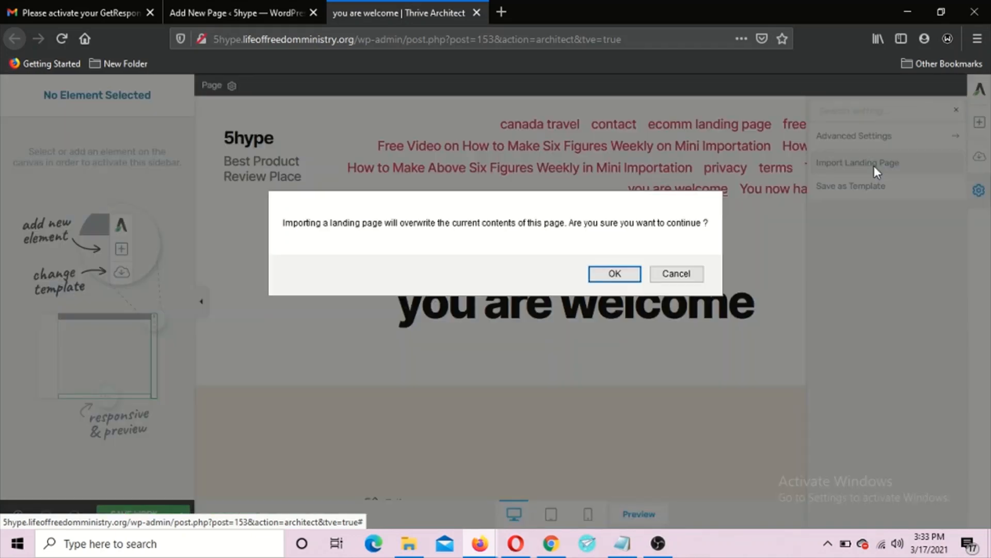
left_click(614, 274)
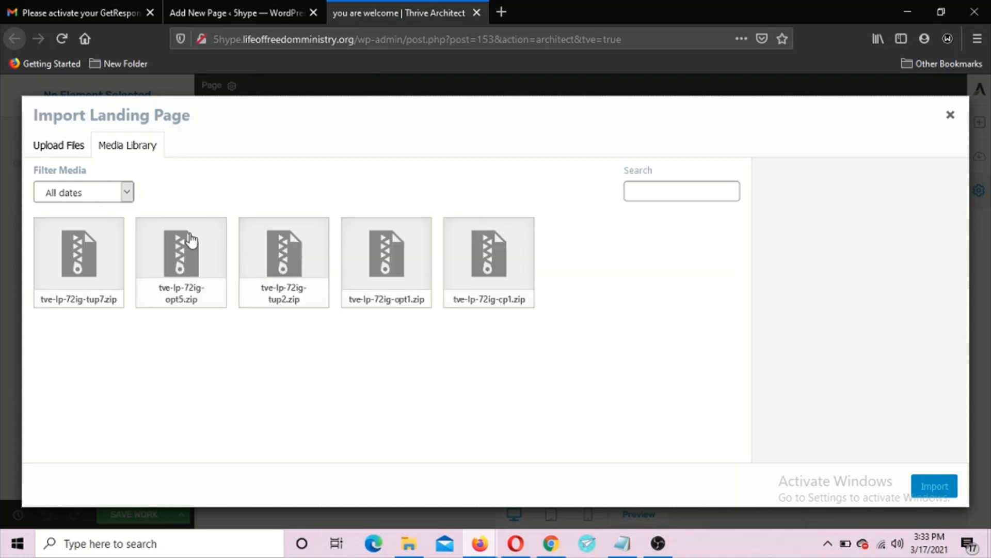
Step: Permanently delete the existing tve-lp-72ig-tup7.zip from the media library
left_click(93, 267)
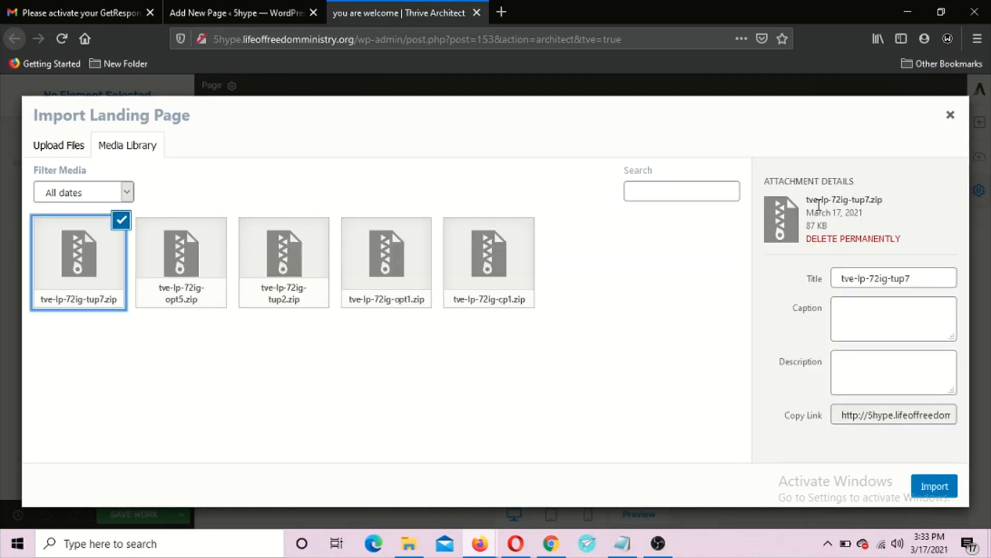
left_click(832, 239)
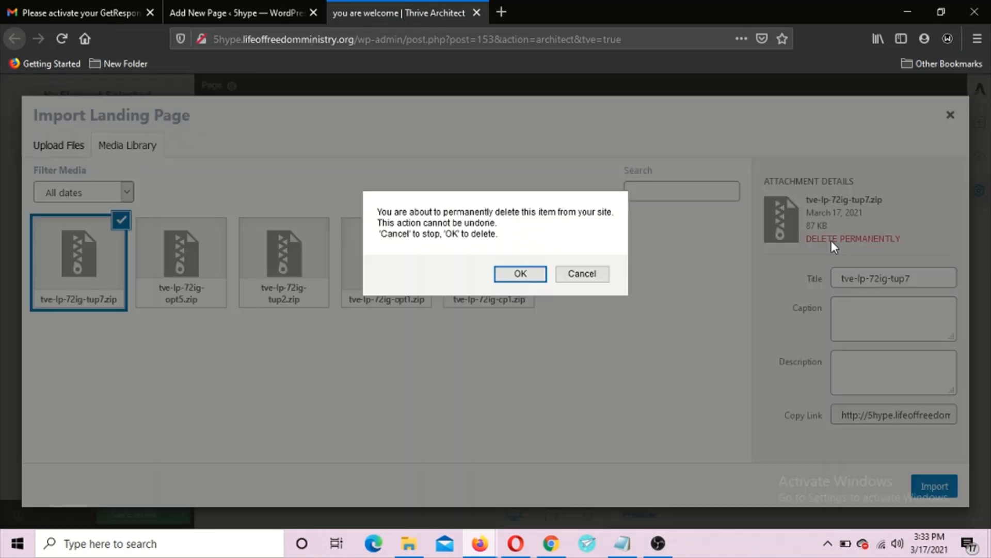
left_click(504, 274)
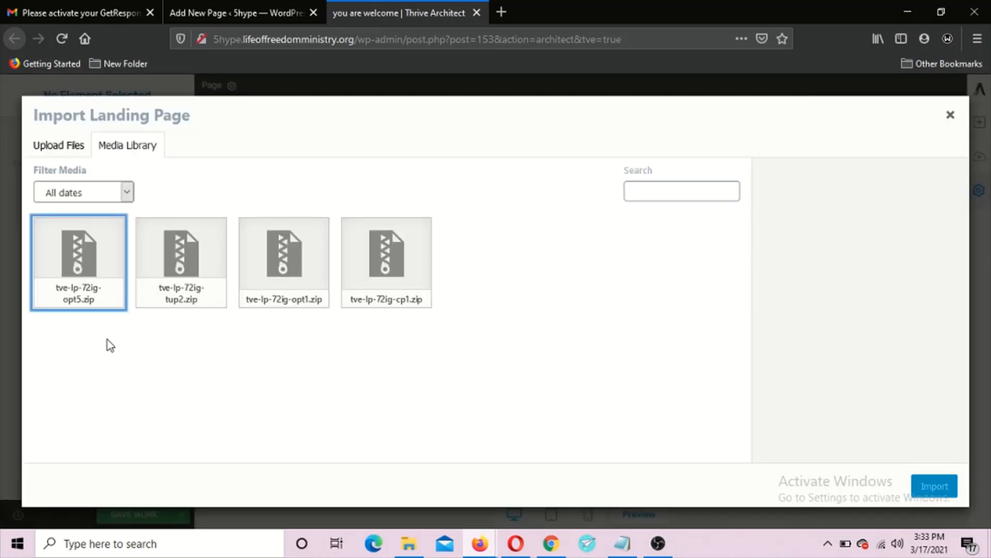
Step: Upload the tve-lp-72ig-tup7 ZIP archive from the "thank you pages" folder and import it as the page's landing page
left_click(61, 148)
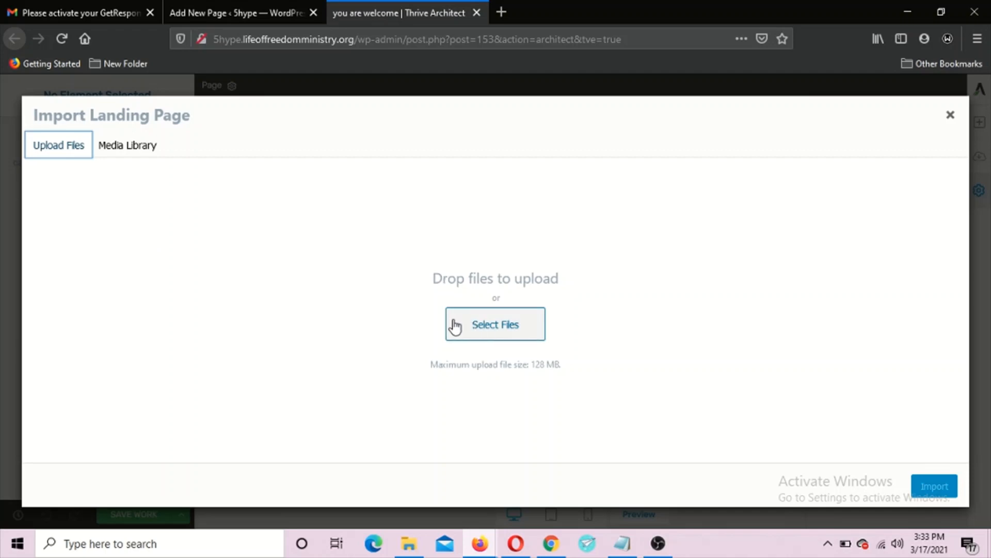
left_click(489, 323)
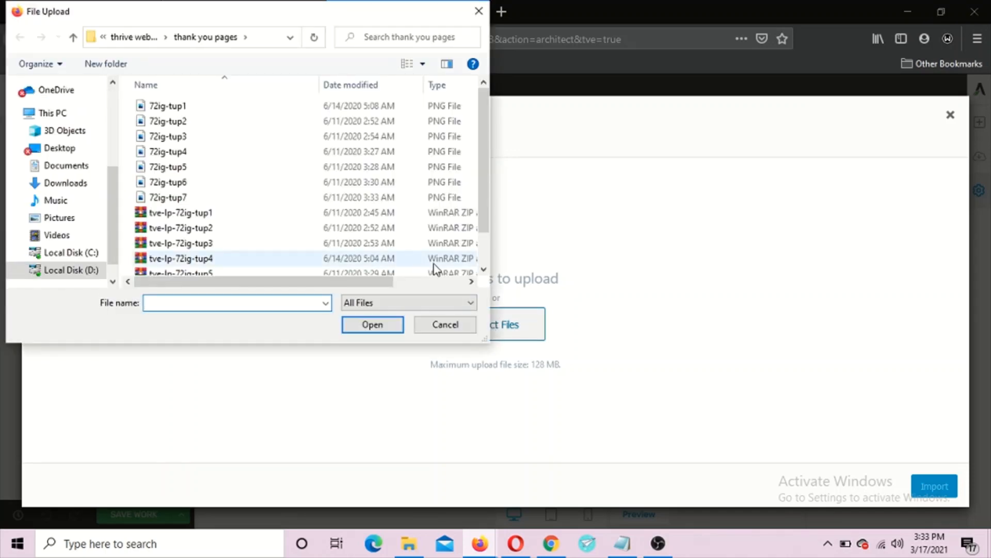
scroll(485, 258, "down", 1)
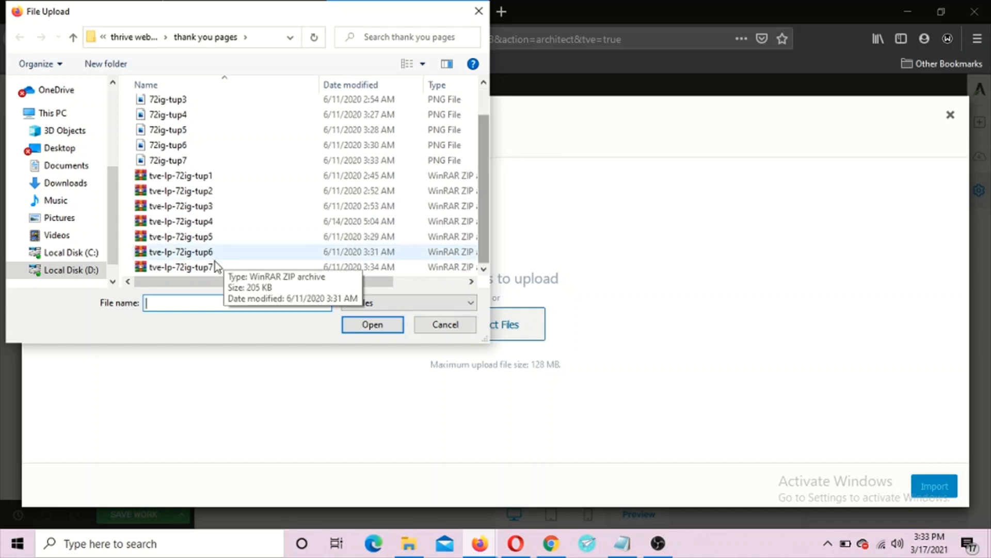
double_click(187, 272)
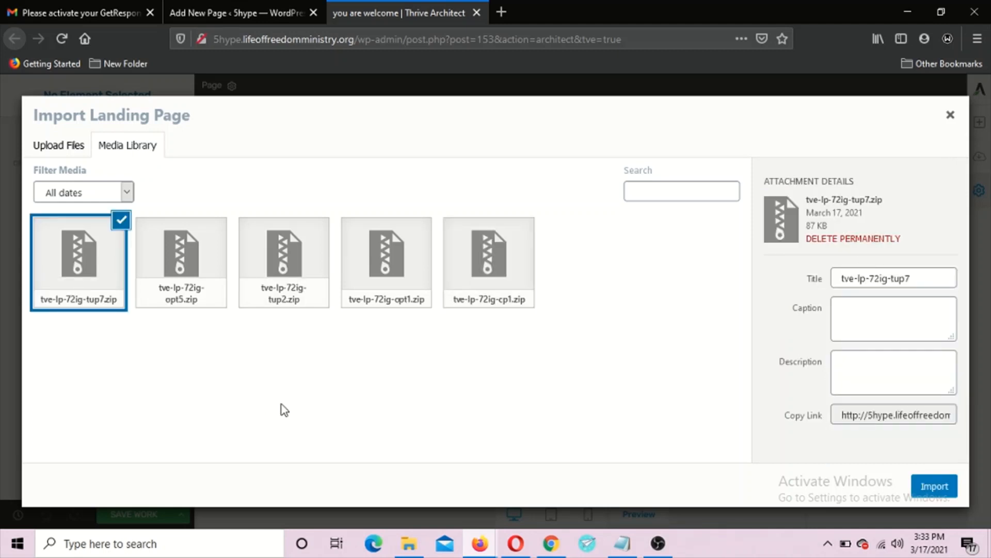
left_click(933, 488)
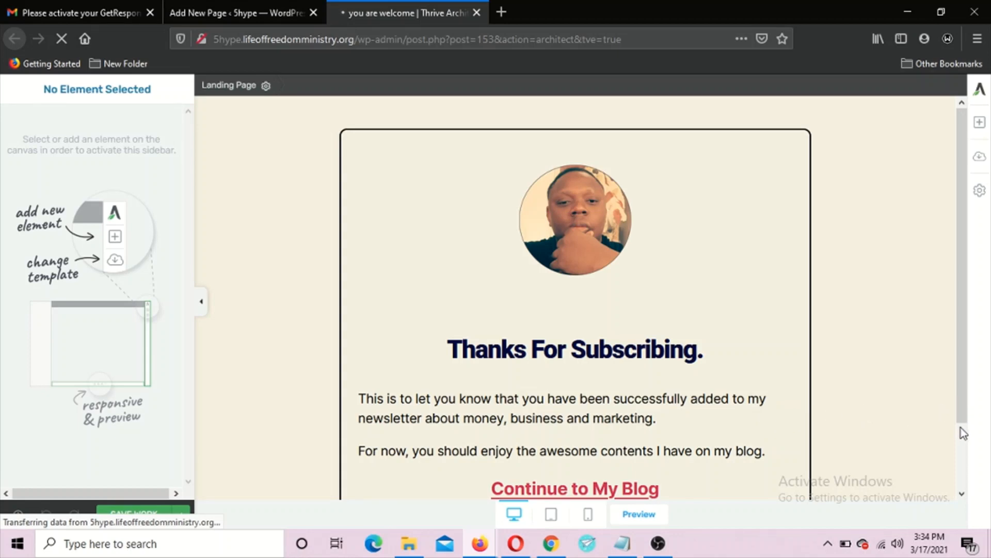
Step: Open the link settings of the "Continue to My Blog" text and shorten the link text to "Continue"
scroll(961, 429, "down", 3)
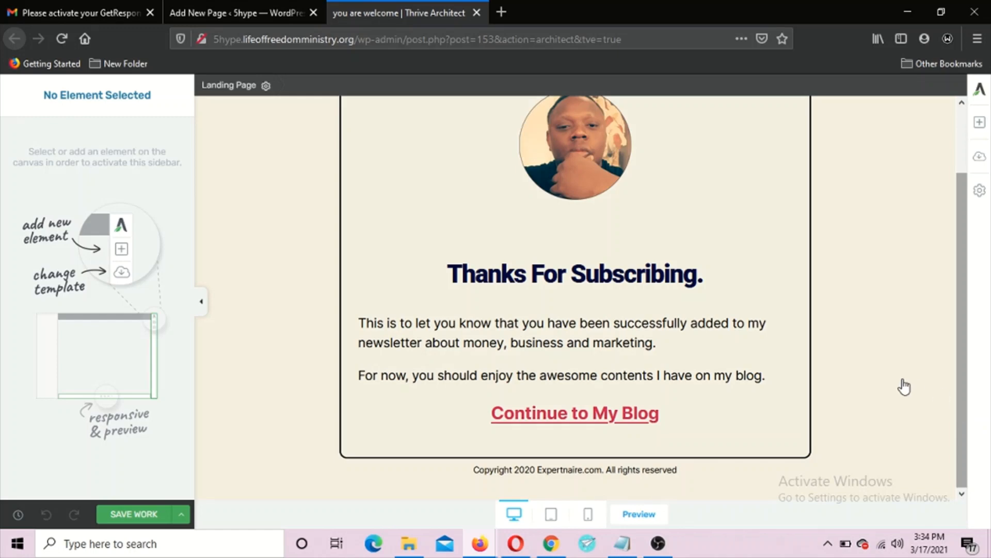
left_click(570, 416)
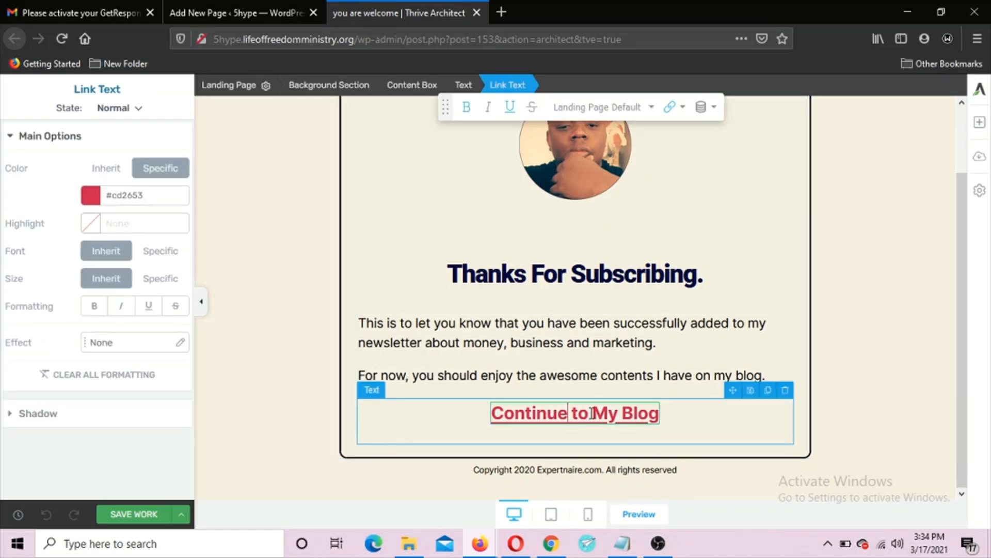
left_click(681, 107)
left_click_drag(619, 162, 569, 168)
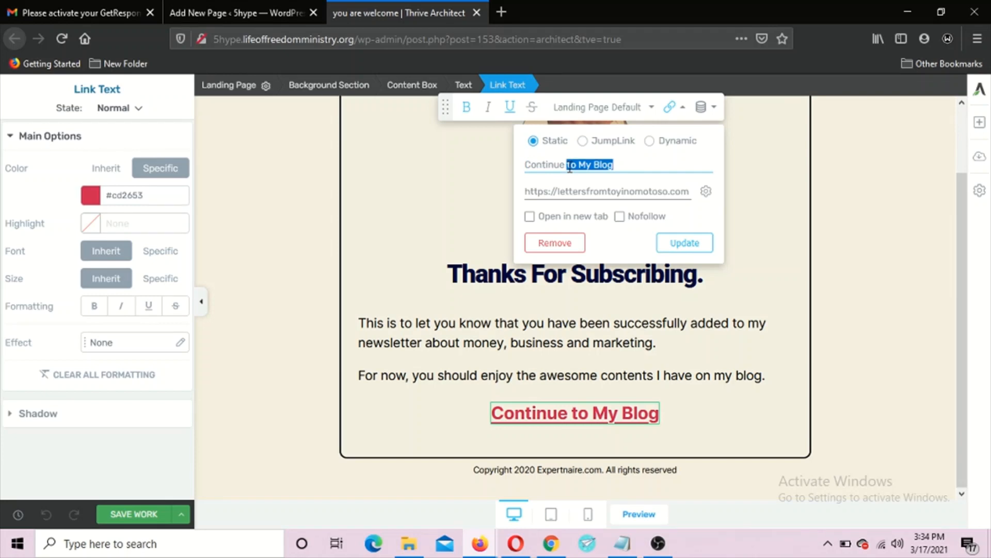
key("BackSpace")
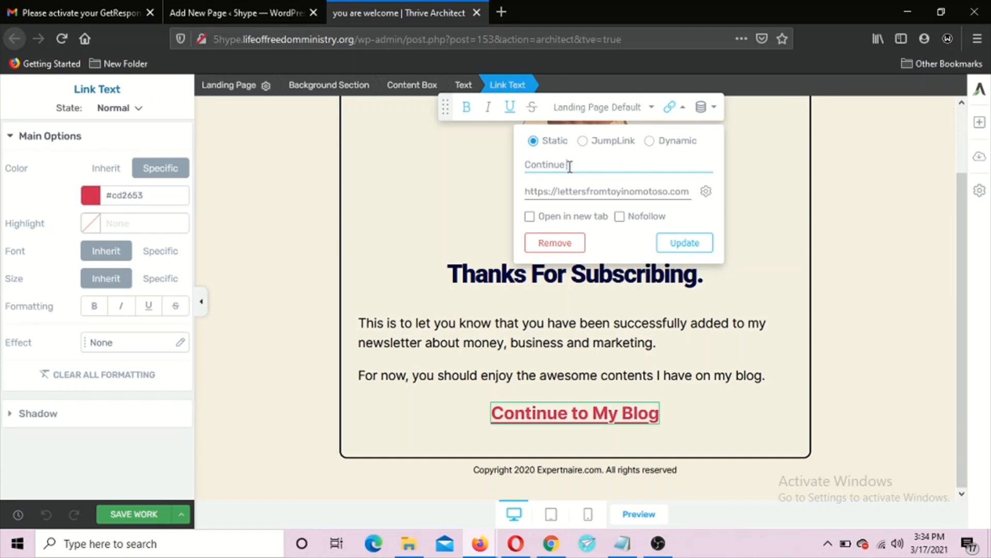